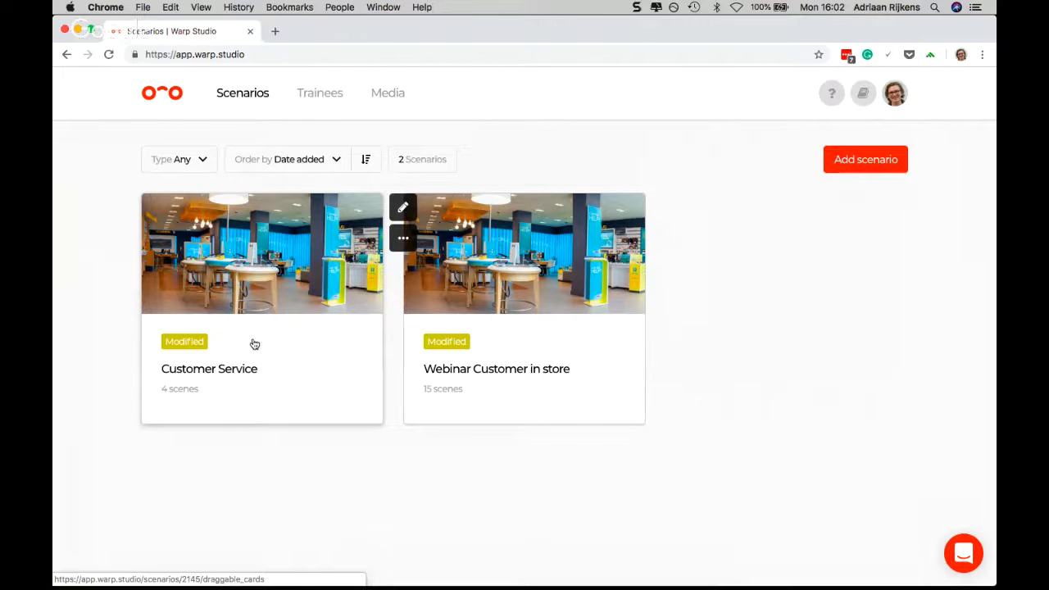
View the flow of the Customer Service scenario and return to the scenario overview
click(267, 335)
mouse_move(447, 325)
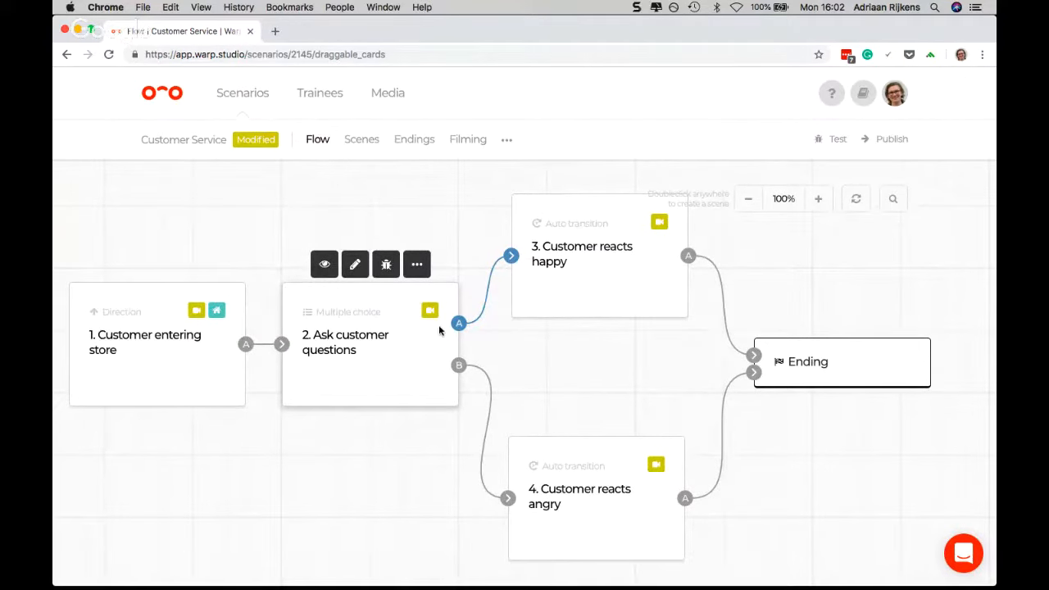
click(258, 98)
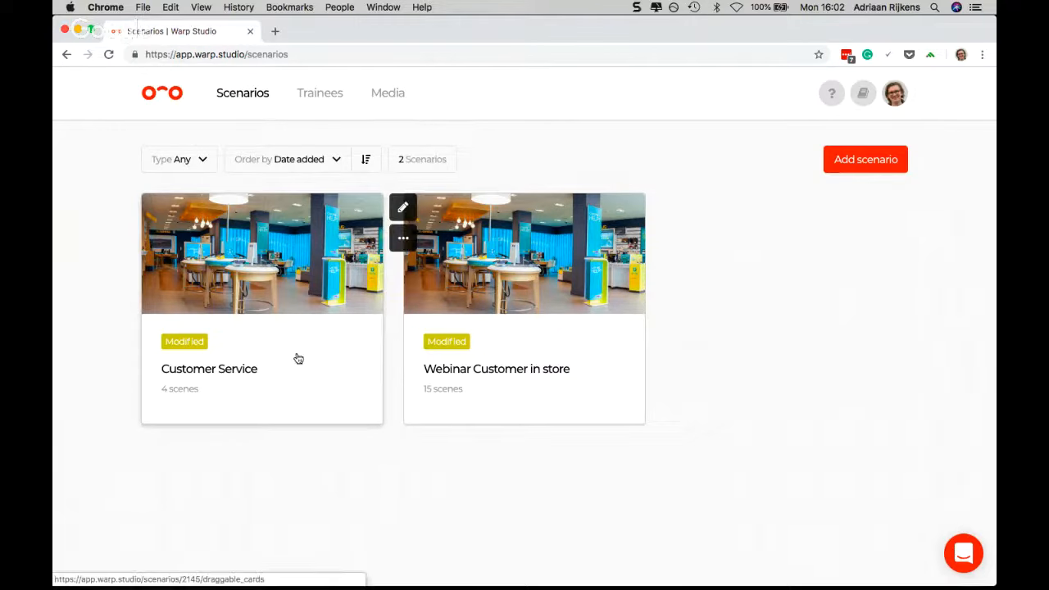
Duplicate the Customer Service scenario under the title "Deep Dive Customer Service"
click(402, 240)
mouse_move(358, 257)
click(402, 245)
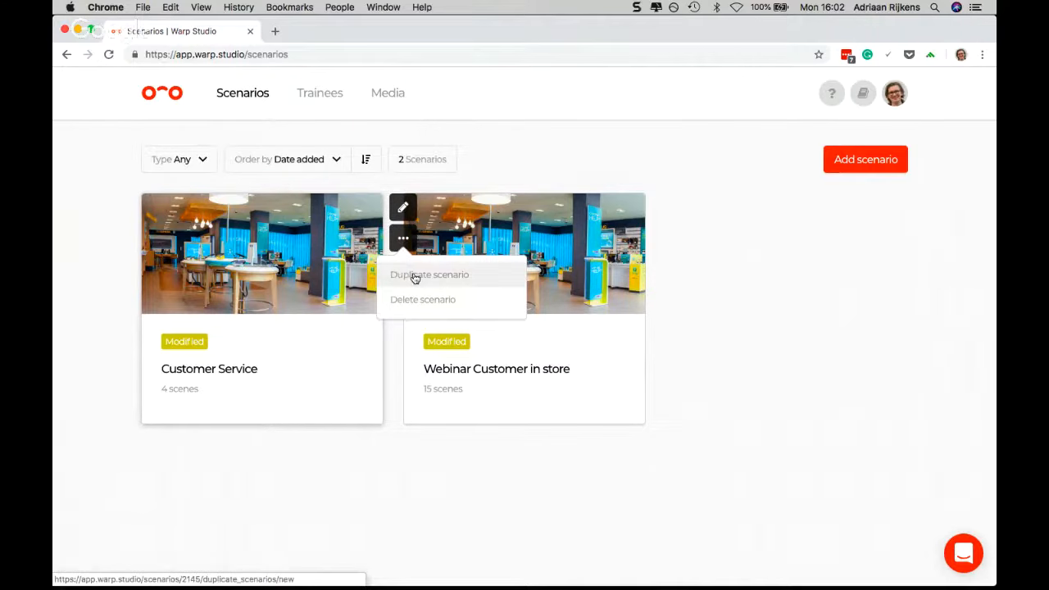
click(414, 276)
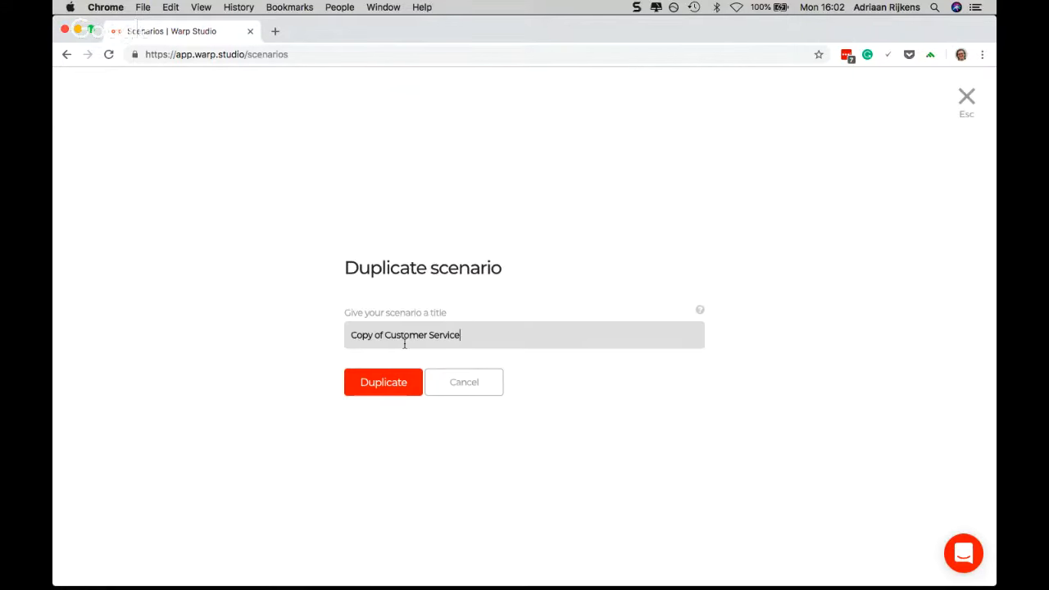
shift+click(382, 334)
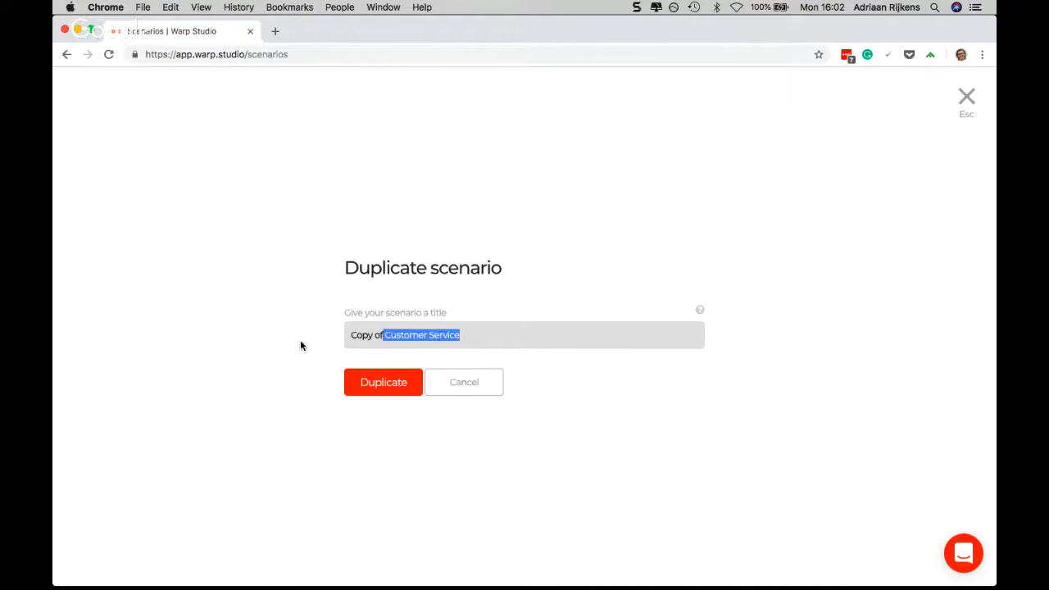
click(384, 335)
key(BackSpace)
key(BackSpace)
key(BackSpace)
key(BackSpace)
key(BackSpace)
key(BackSpace)
key(BackSpace)
key(BackSpace)
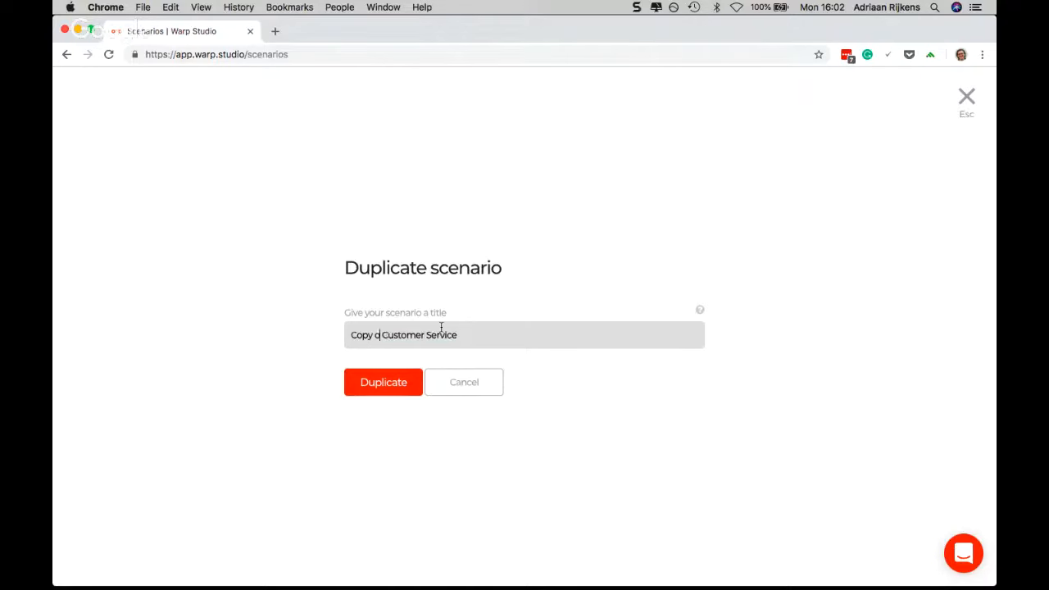
text(Deep Dive)
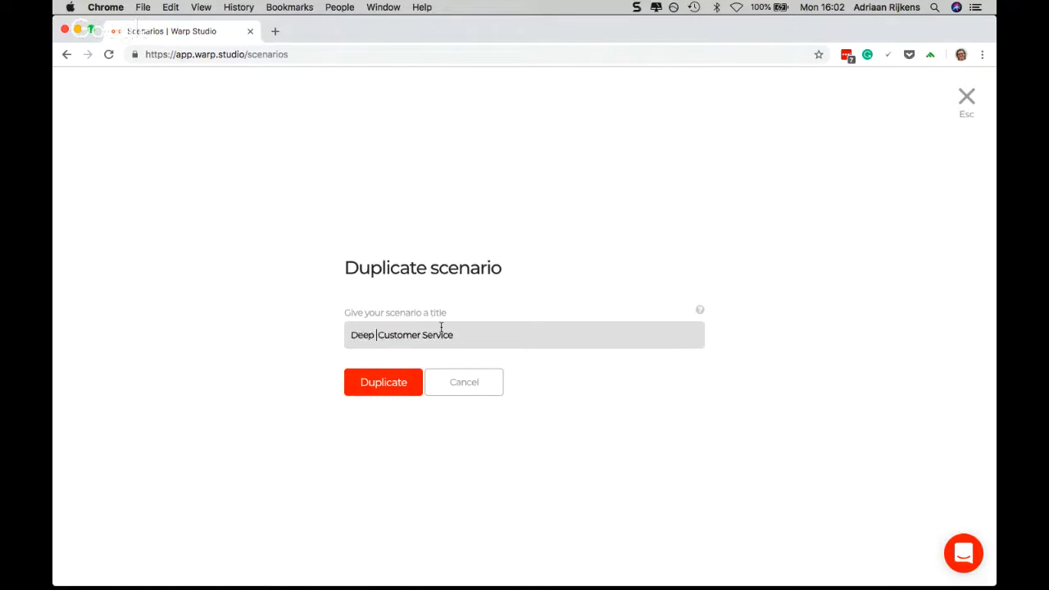
click(402, 379)
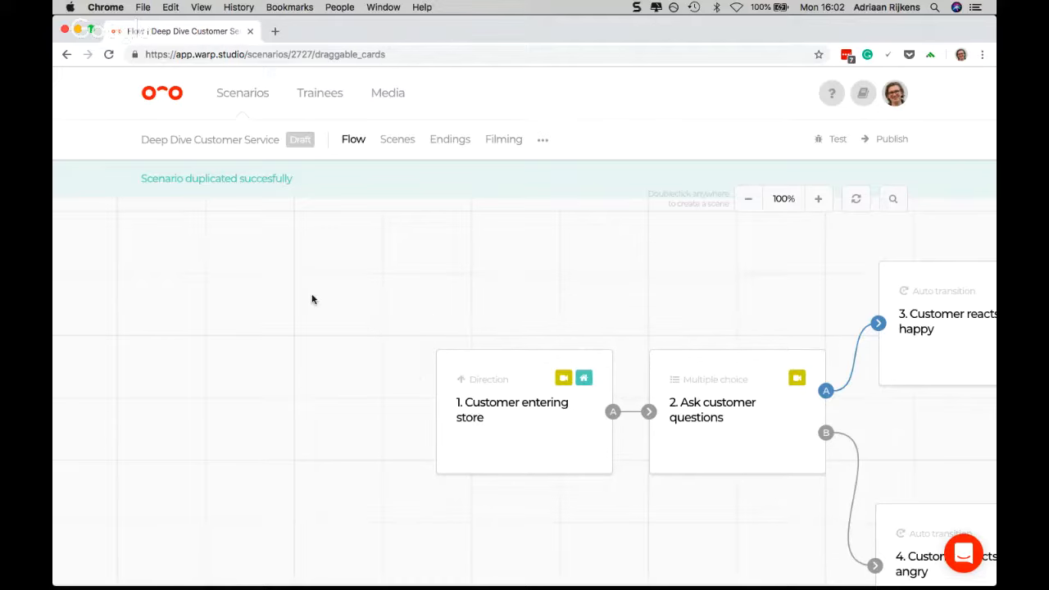
From the scenario overview, set New Thumbnail.png as the Deep Dive Customer Service scenario's image, save it and reload the page
click(243, 99)
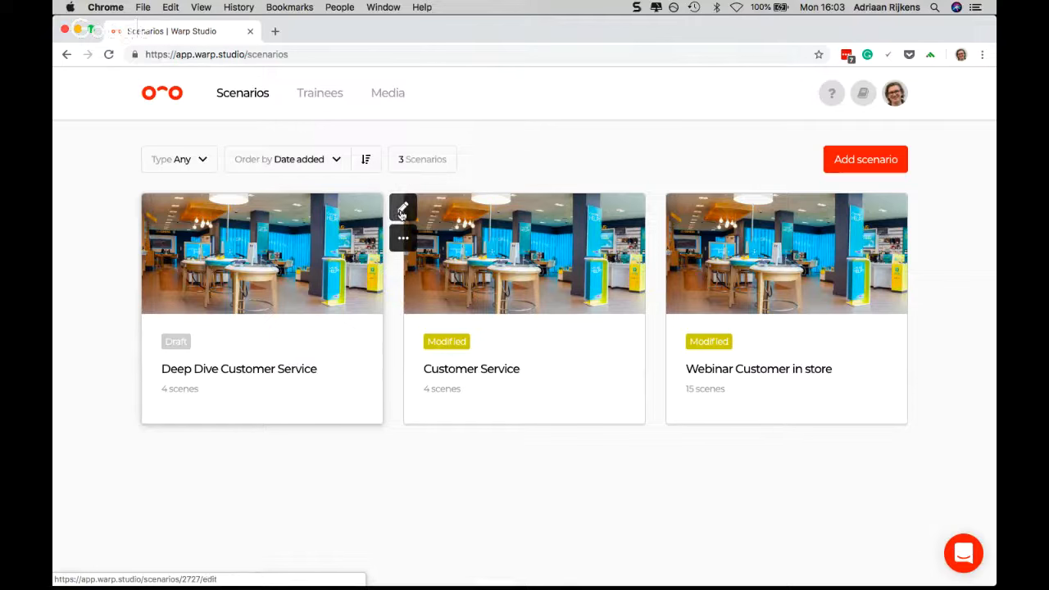
click(402, 210)
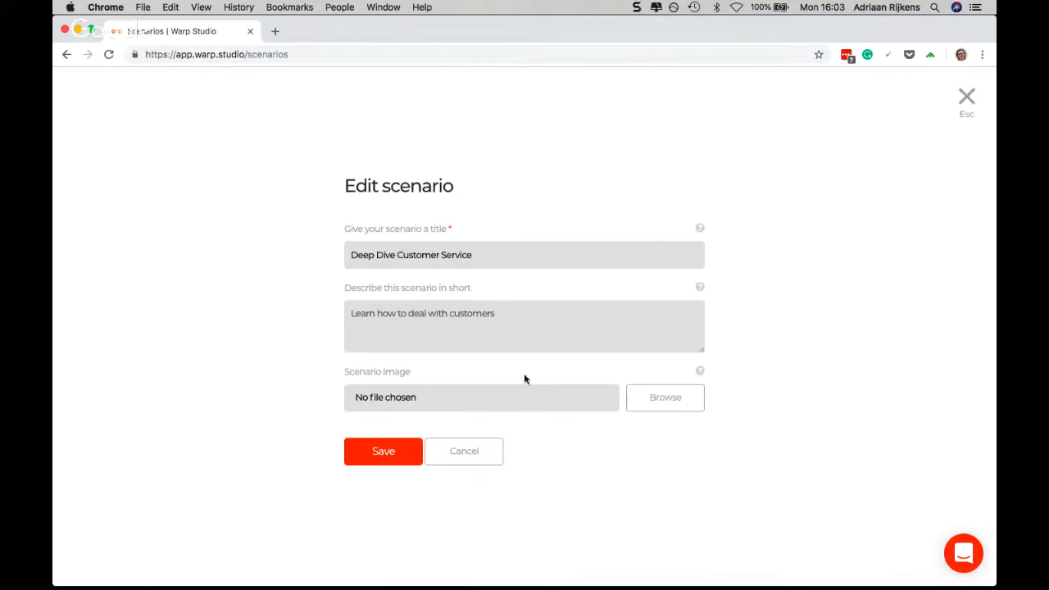
click(646, 408)
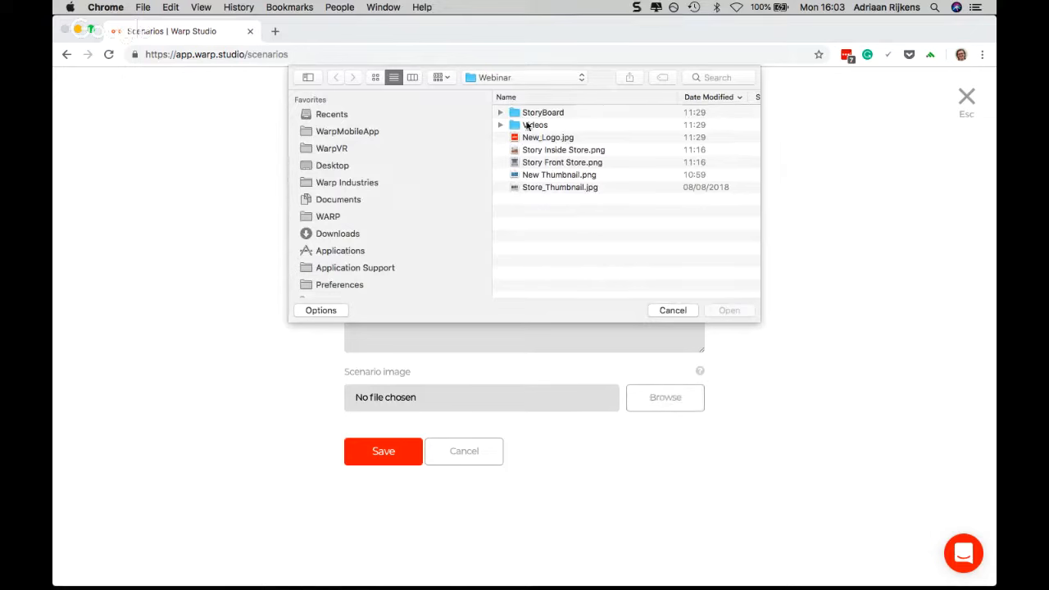
click(537, 175)
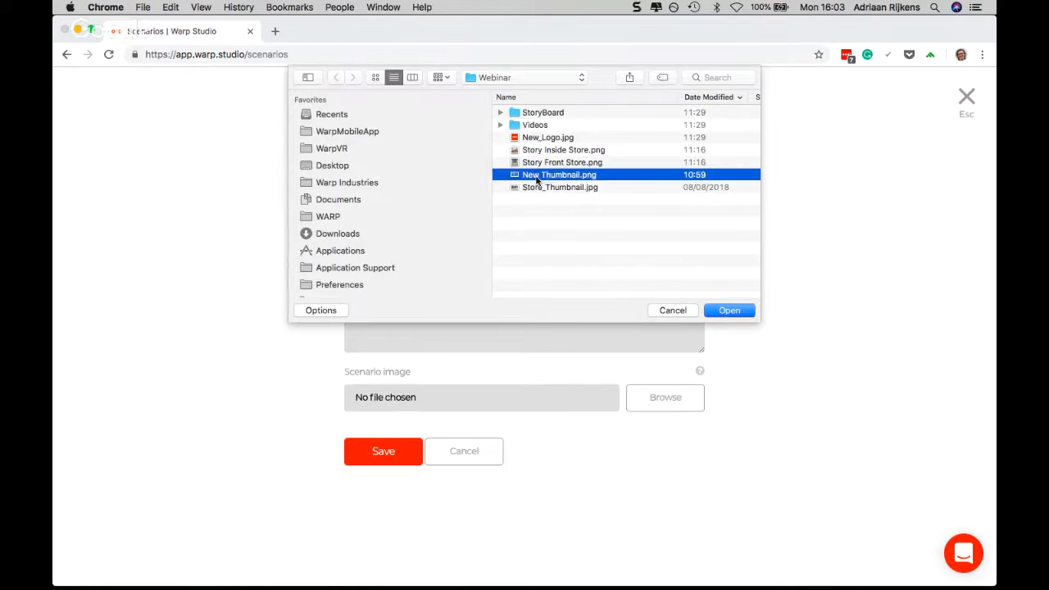
double_click(548, 174)
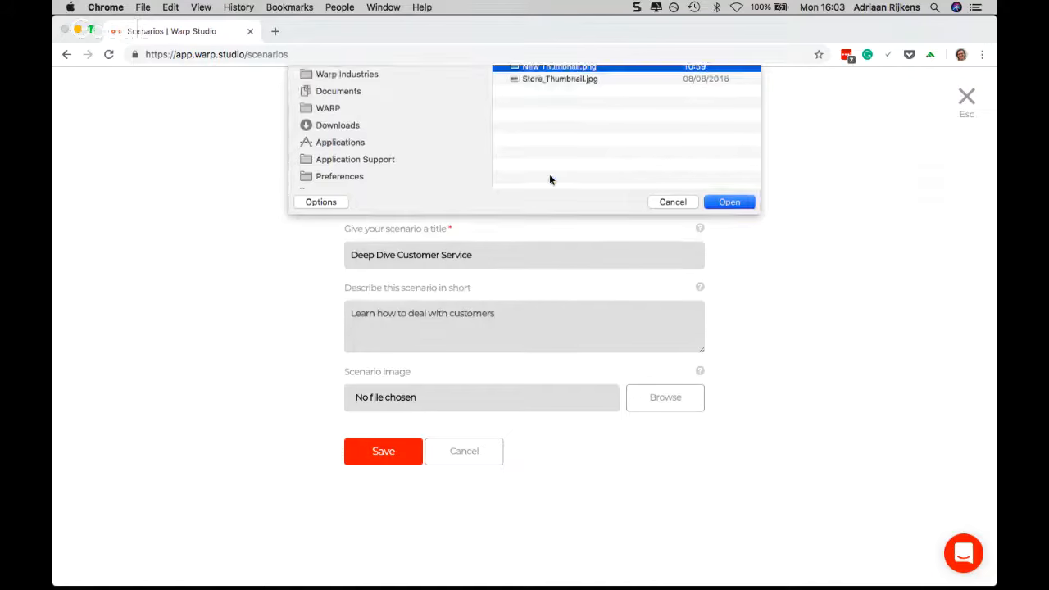
click(388, 449)
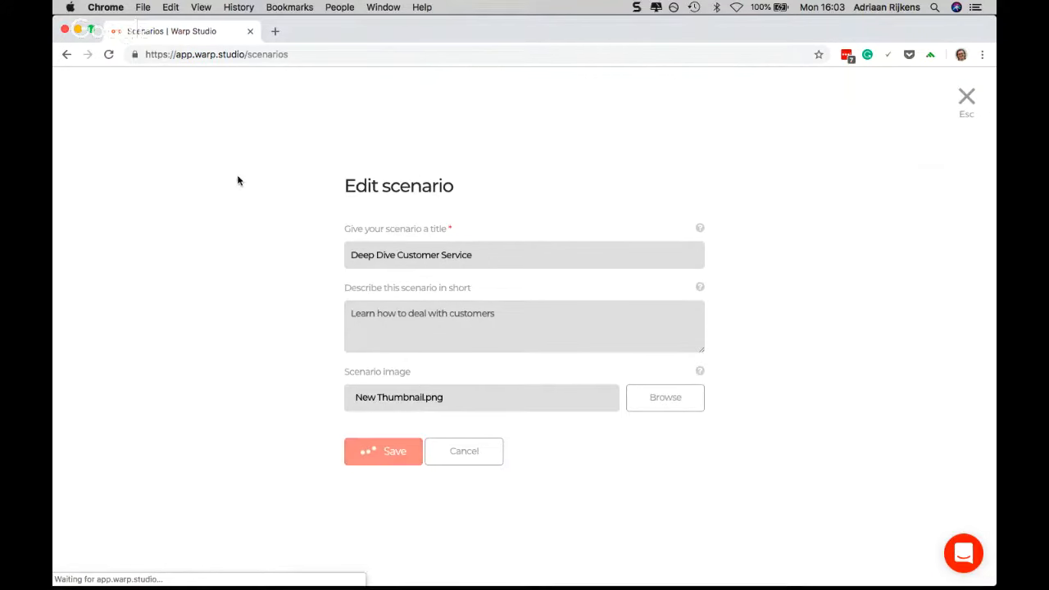
click(109, 55)
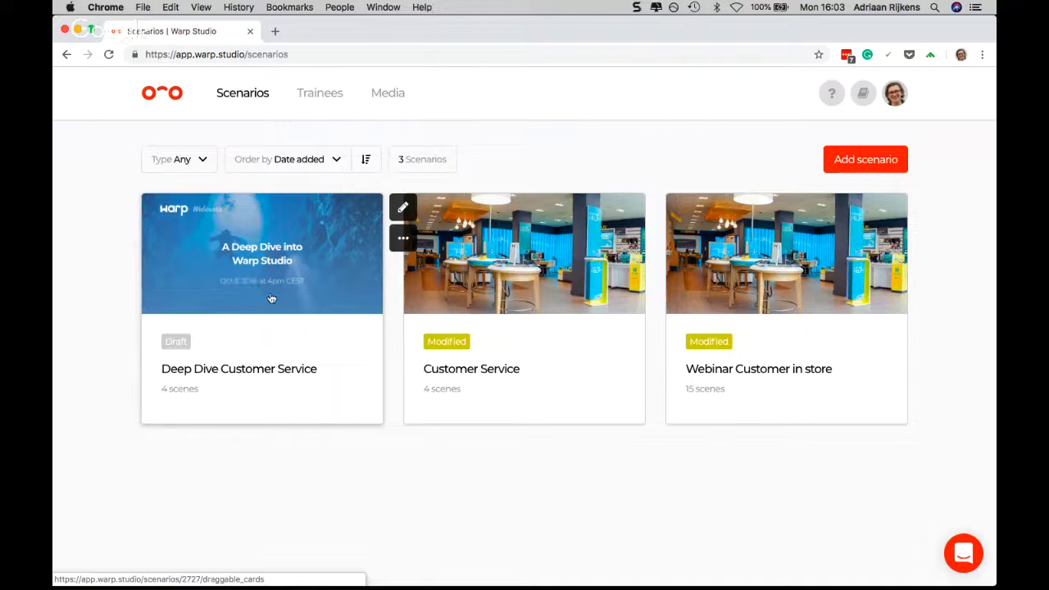
Open the Deep Dive Customer Service scenario and examine how its scenes connect from customer entry to the ending
click(255, 286)
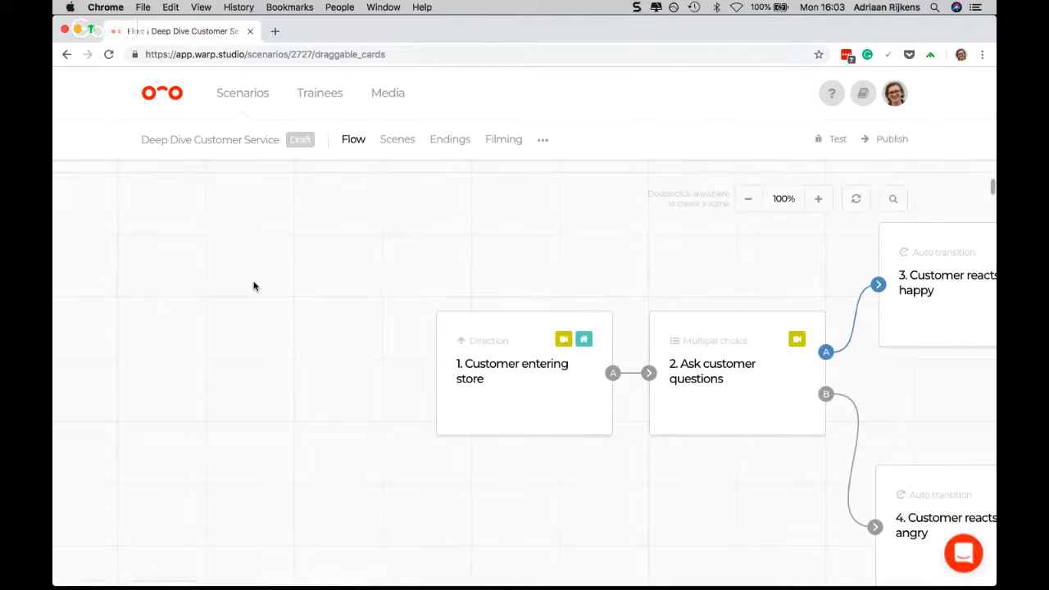
scroll(372, 344, right, 4)
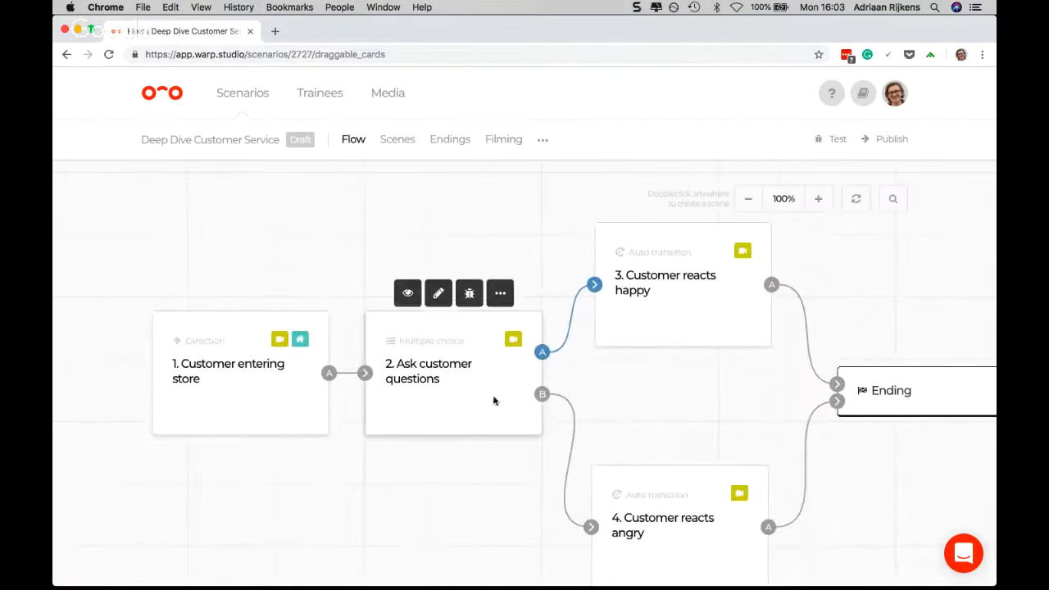
scroll(606, 397, down, 2)
scroll(590, 382, up, 1)
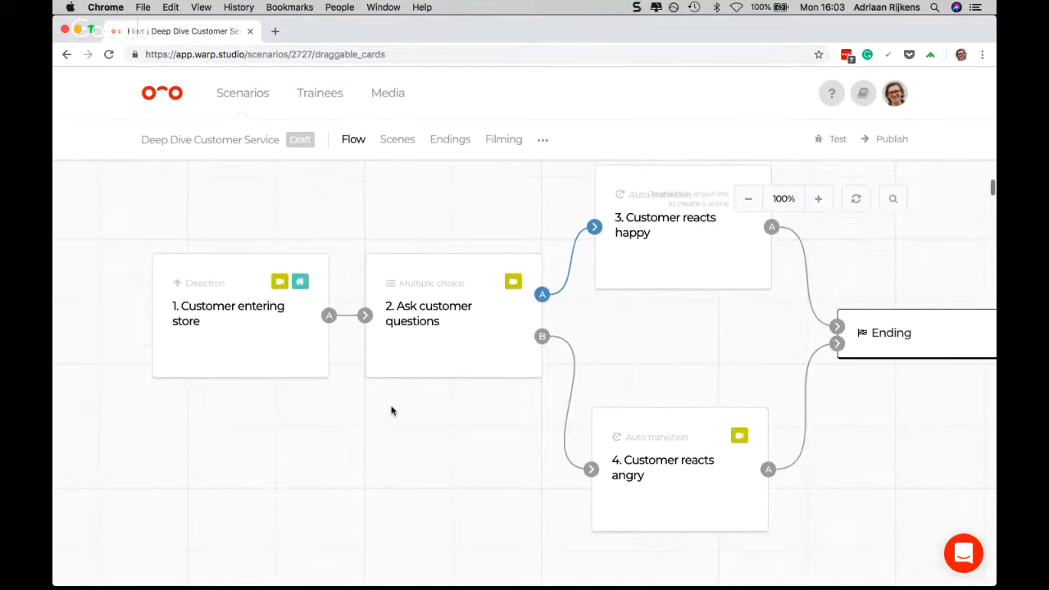
scroll(300, 421, up, 2)
mouse_move(225, 381)
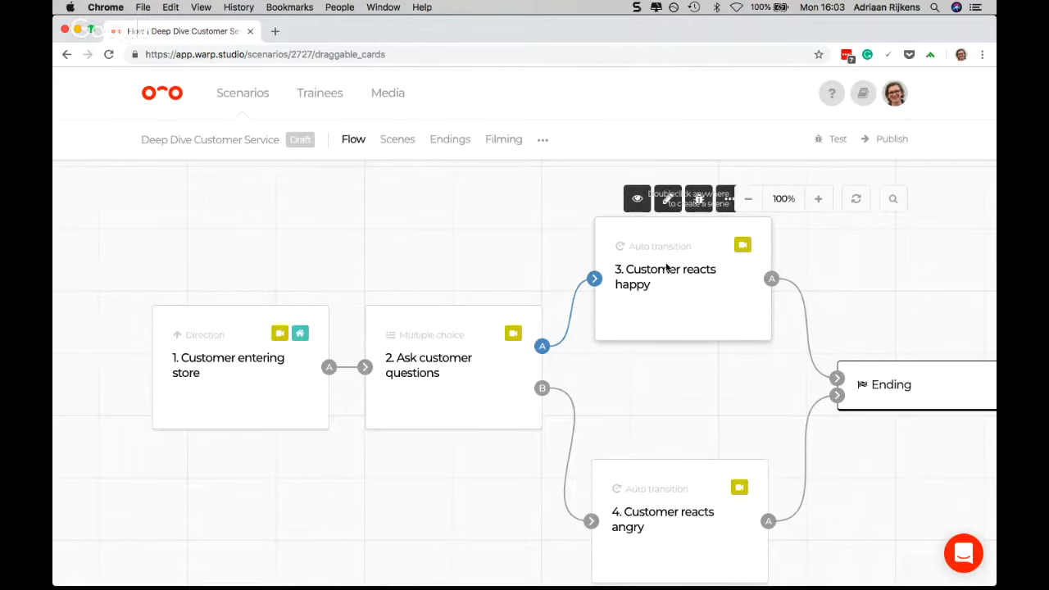
scroll(604, 272, down, 2)
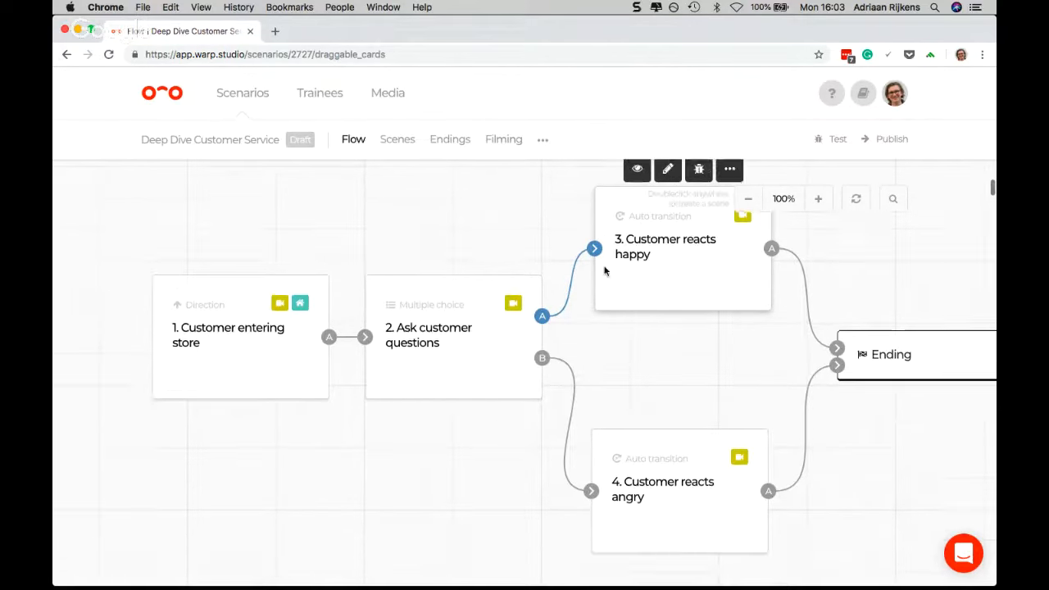
mouse_move(396, 276)
mouse_move(208, 303)
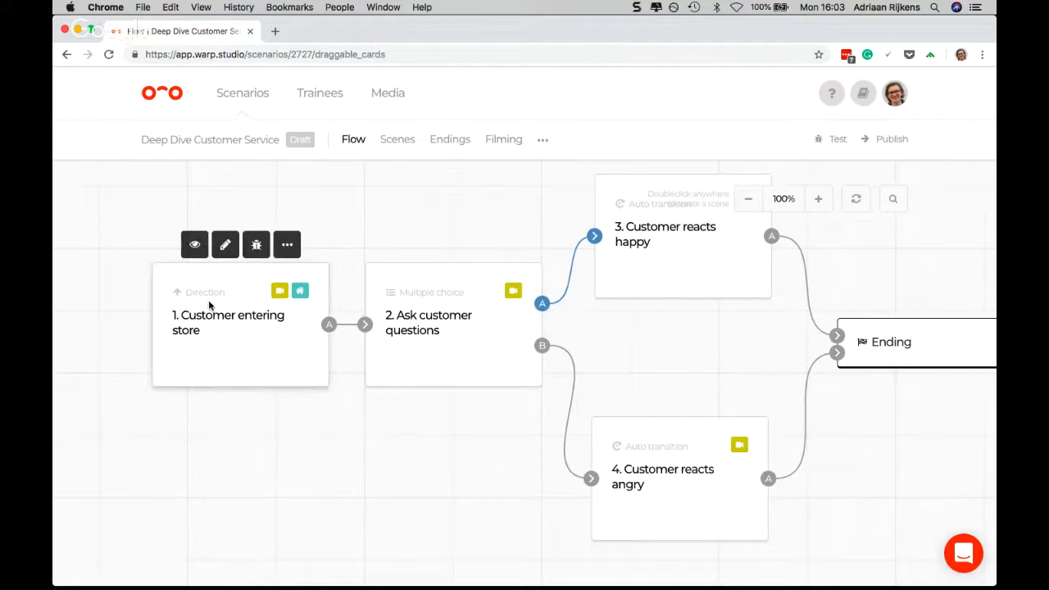
Duplicate scene 1, "Customer entering store", and place the copy directly below the original in the flow
click(287, 248)
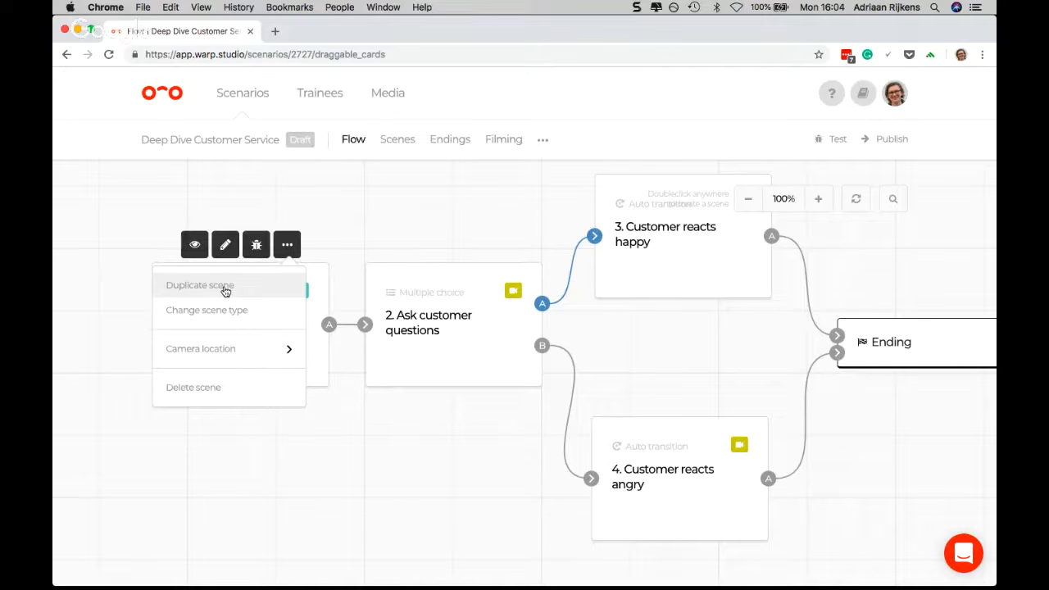
click(225, 287)
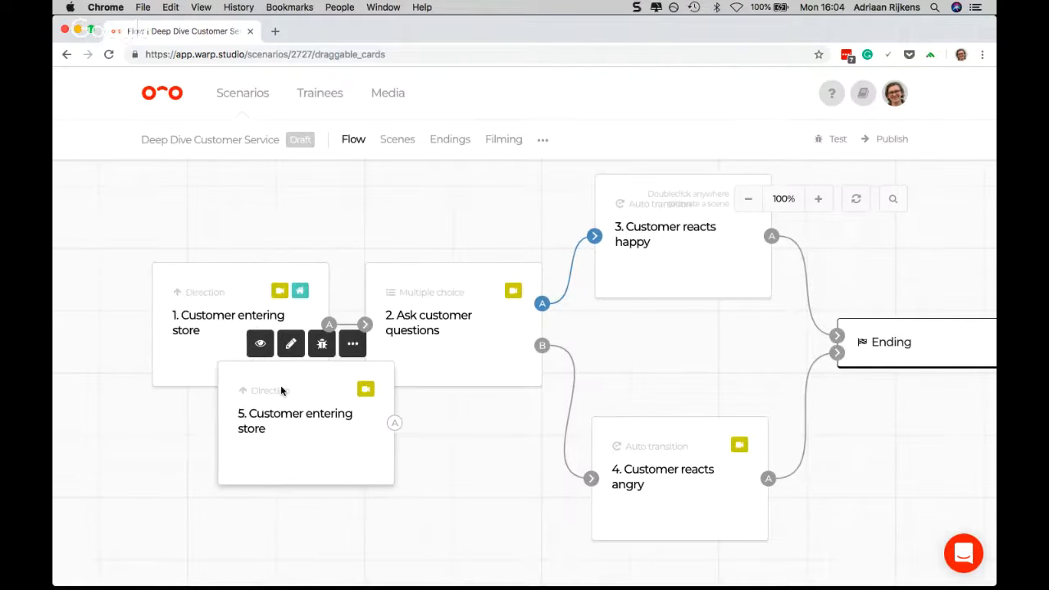
drag(281, 392, 231, 451)
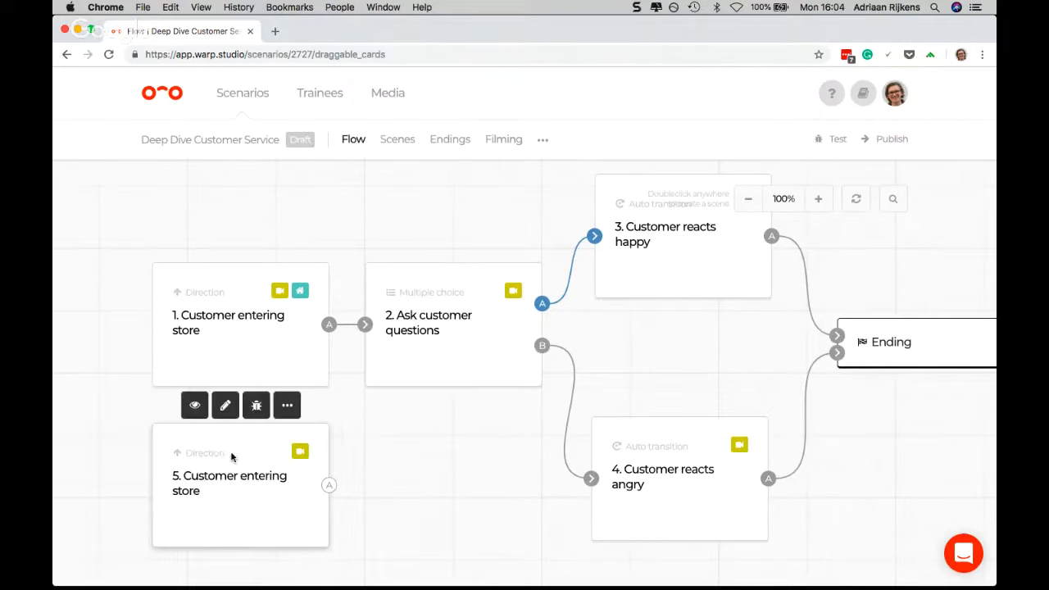
scroll(250, 449, down, 3)
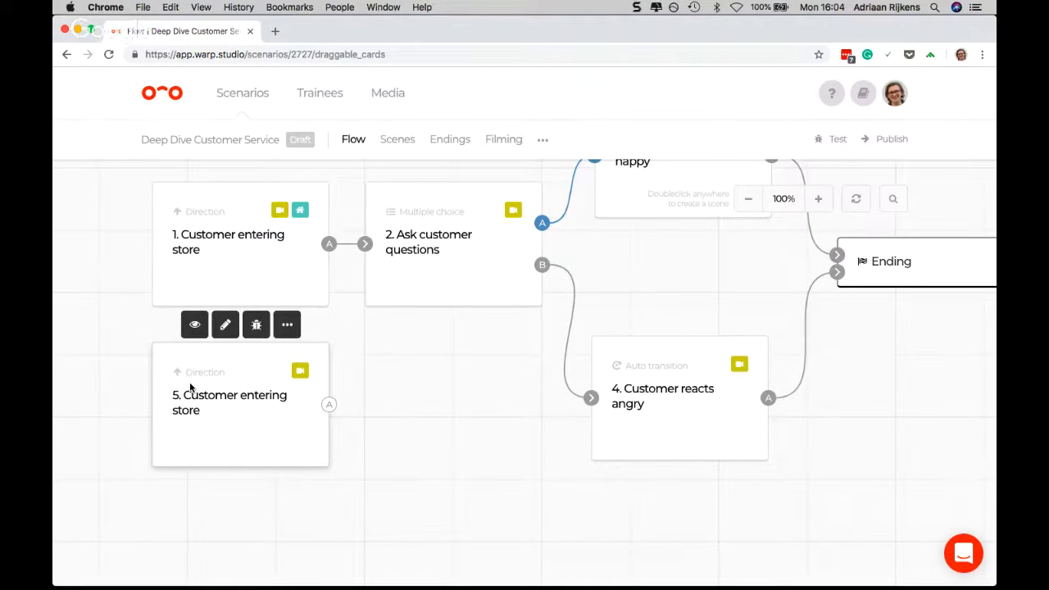
Examine the scene types offered for a new scene and close the selection without adding one
double_click(448, 402)
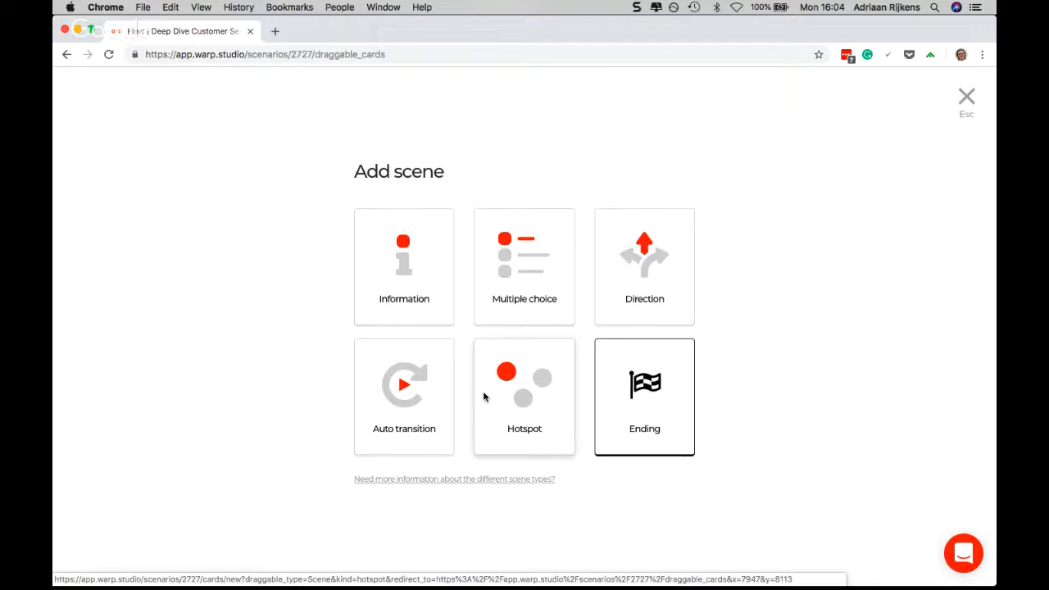
click(967, 100)
Change the duplicated "Customer entering store" scene to a Hotspot scene with hotspot size Large
mouse_move(302, 376)
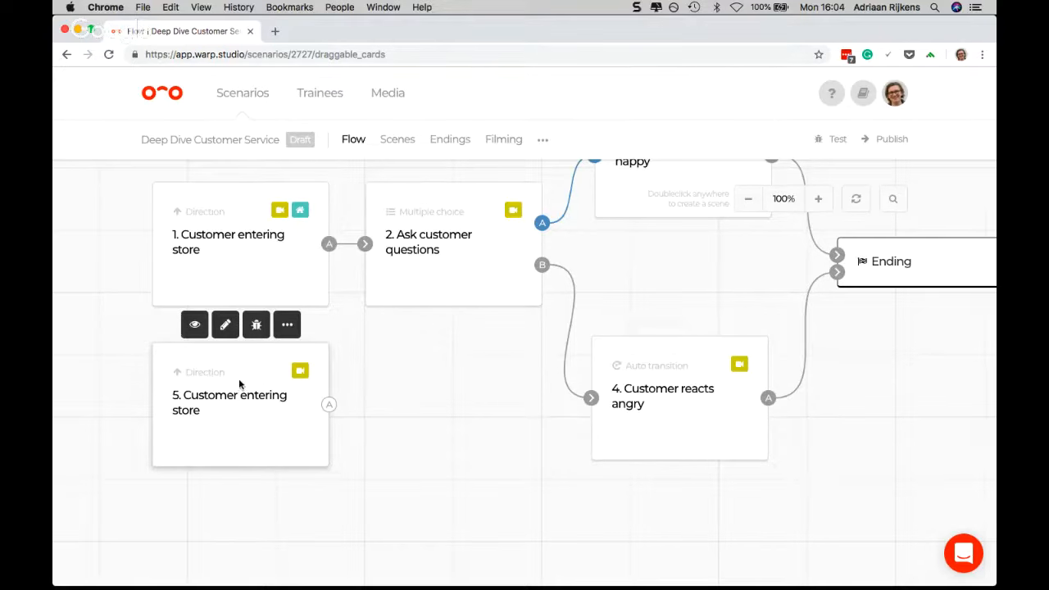
click(287, 327)
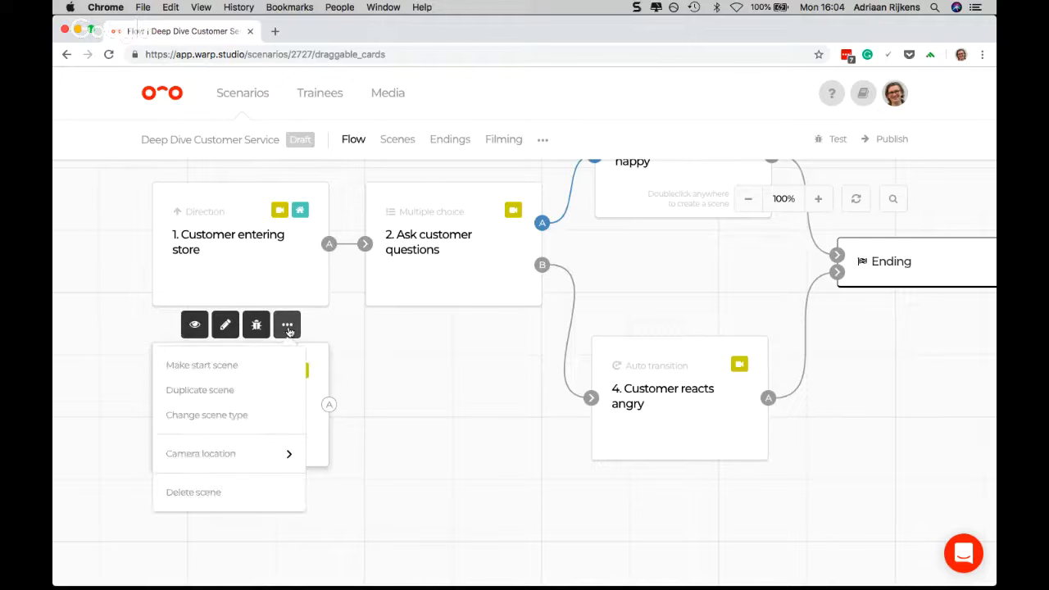
click(221, 416)
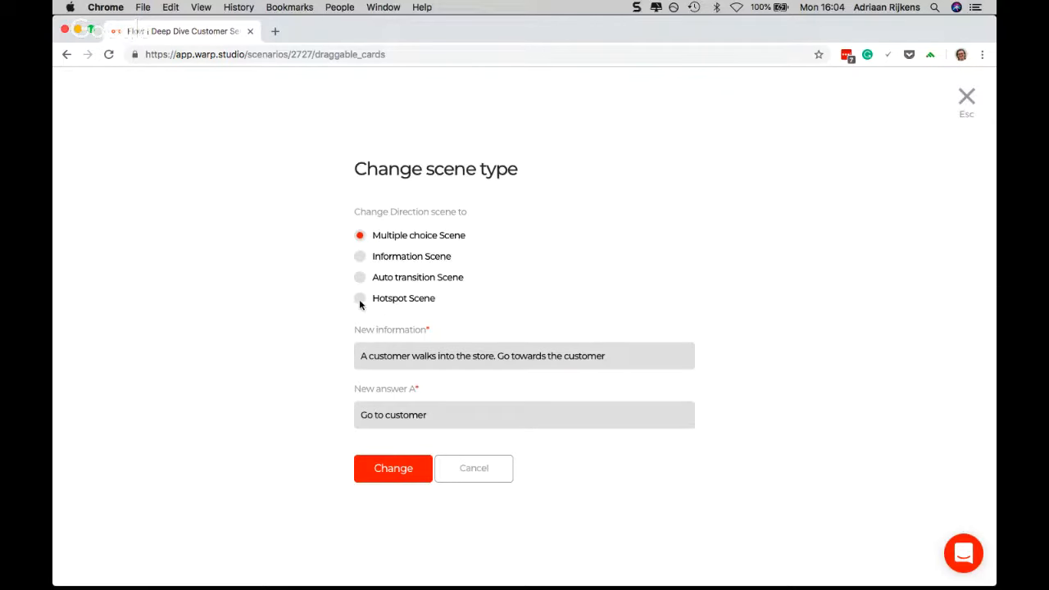
click(359, 300)
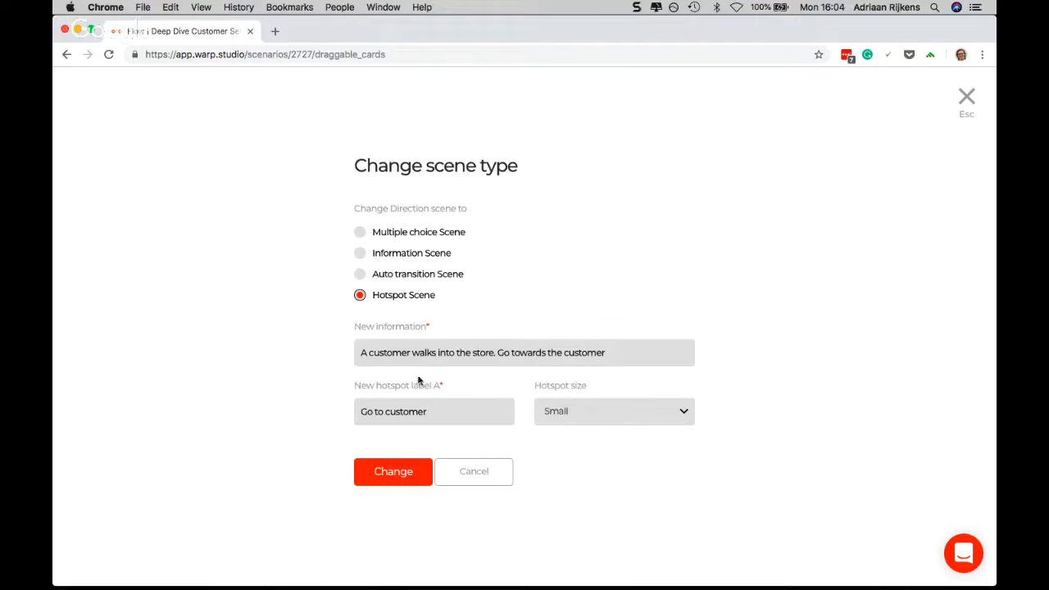
click(390, 479)
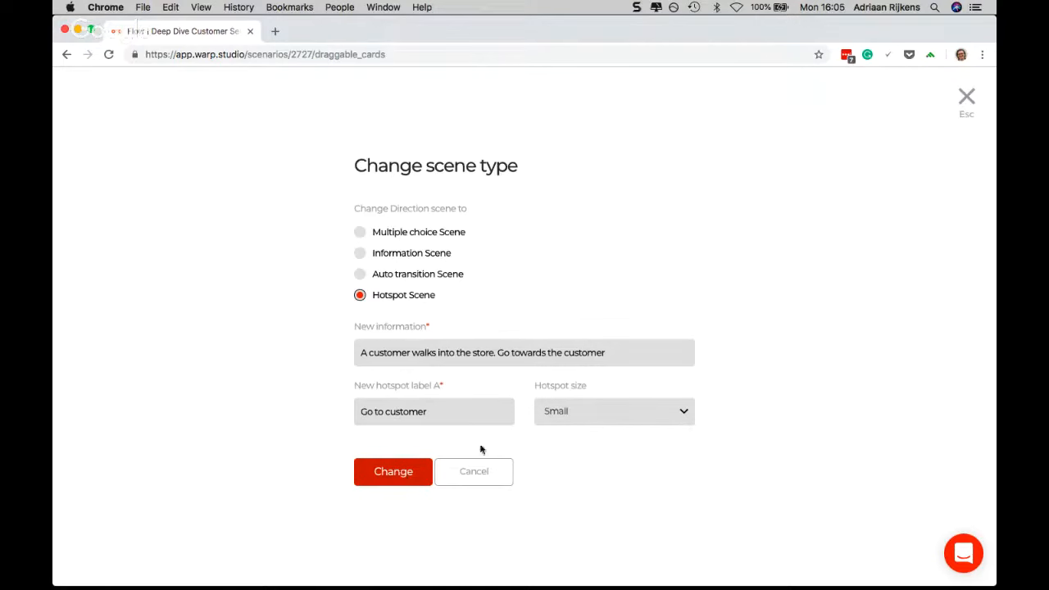
click(580, 412)
click(574, 435)
click(407, 484)
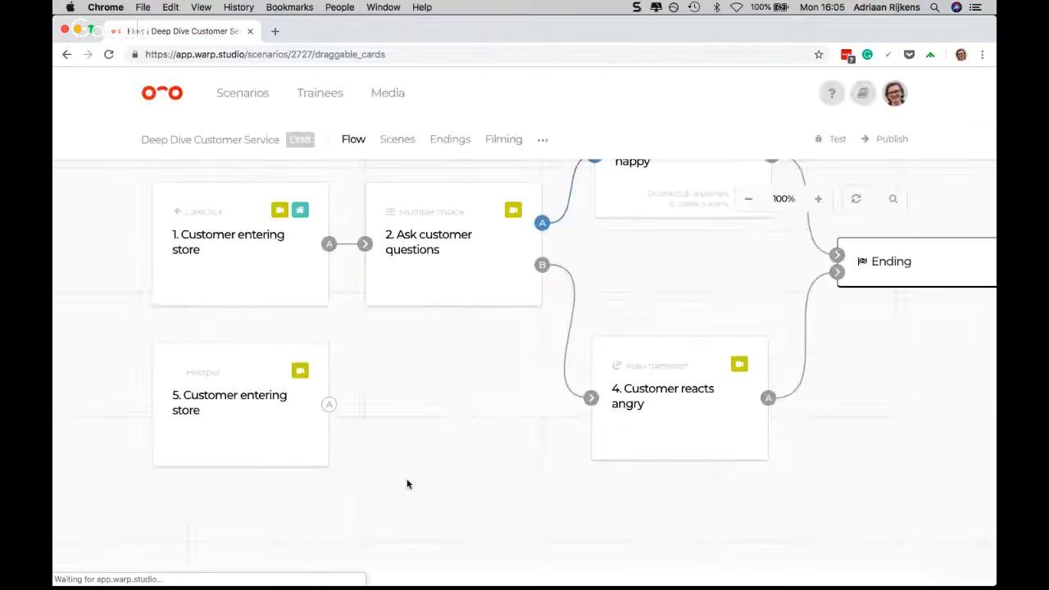
Open the "5. Customer entering store" hotspot scene for editing and add two more hotspots, B and C
mouse_move(316, 480)
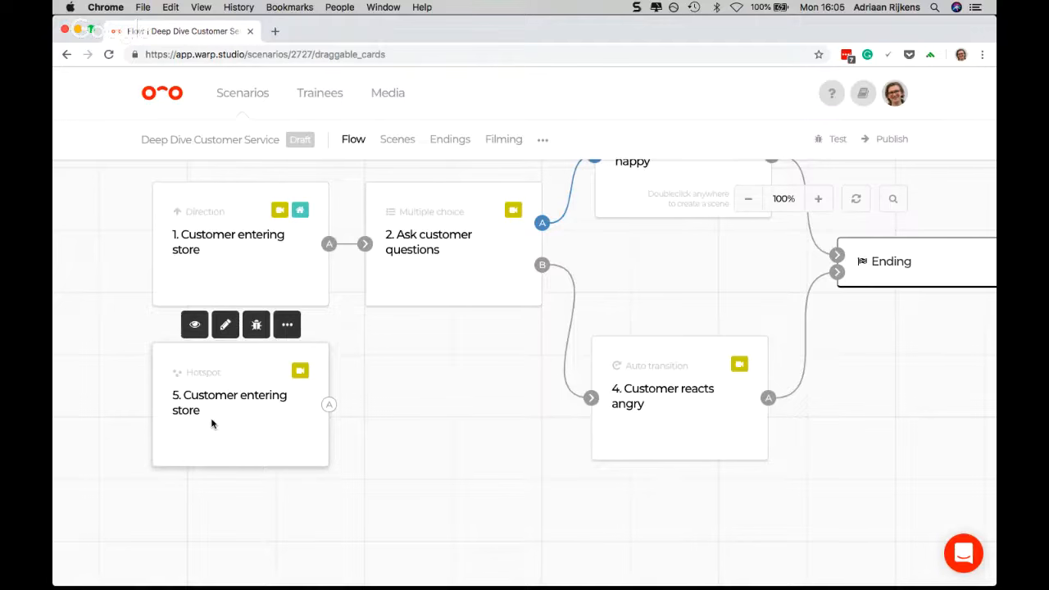
click(226, 328)
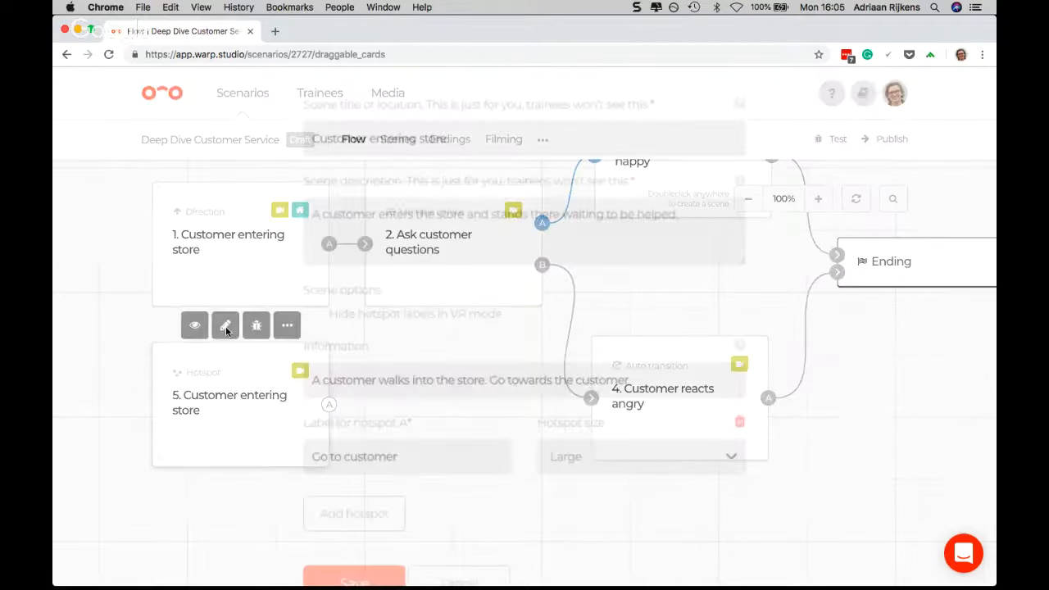
click(402, 469)
scroll(393, 484, down, 1)
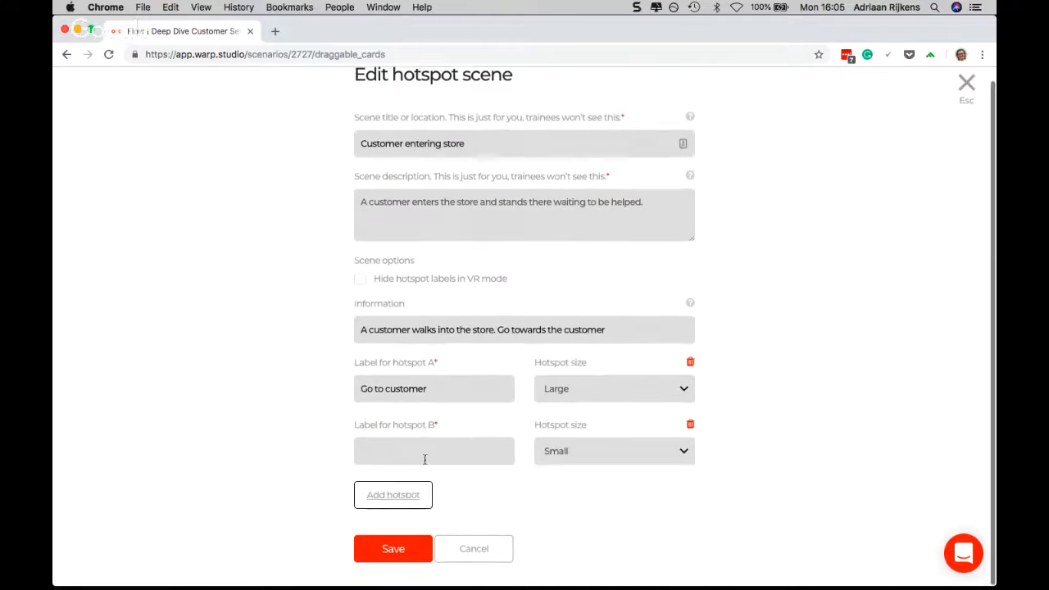
click(395, 490)
scroll(422, 402, down, 2)
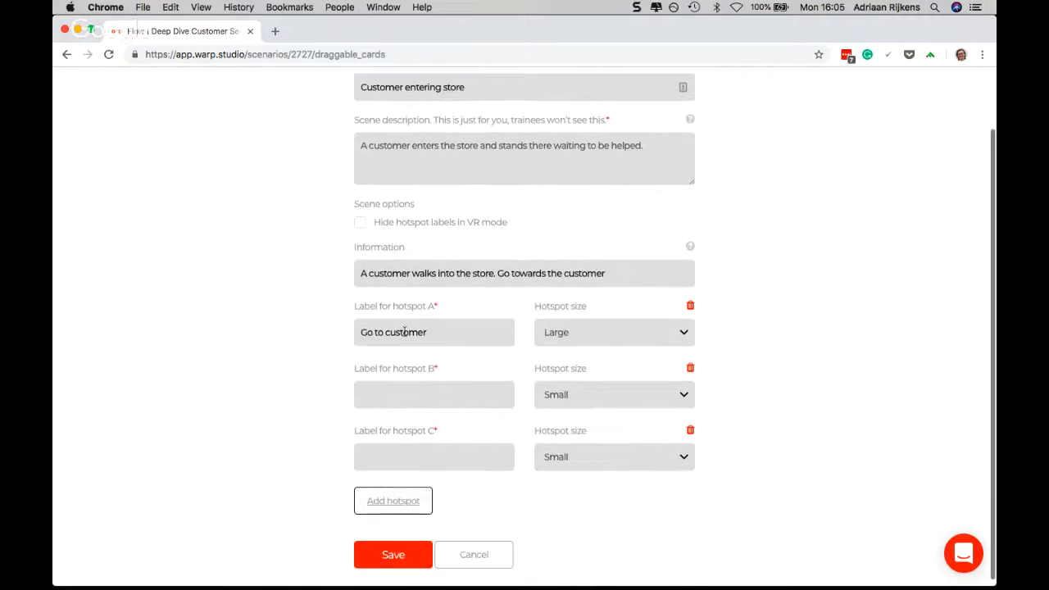
Label hotspots A, B and C as "Customer A", "Customer B" and "Customer C"
triple_click(405, 331)
text(Customer A)
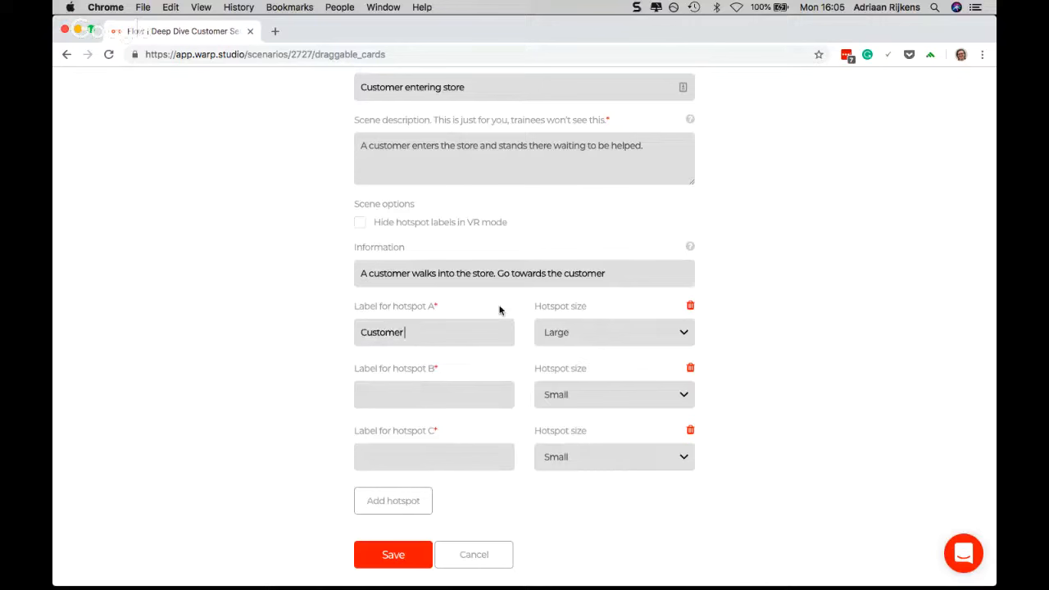
click(449, 390)
text(Customer B)
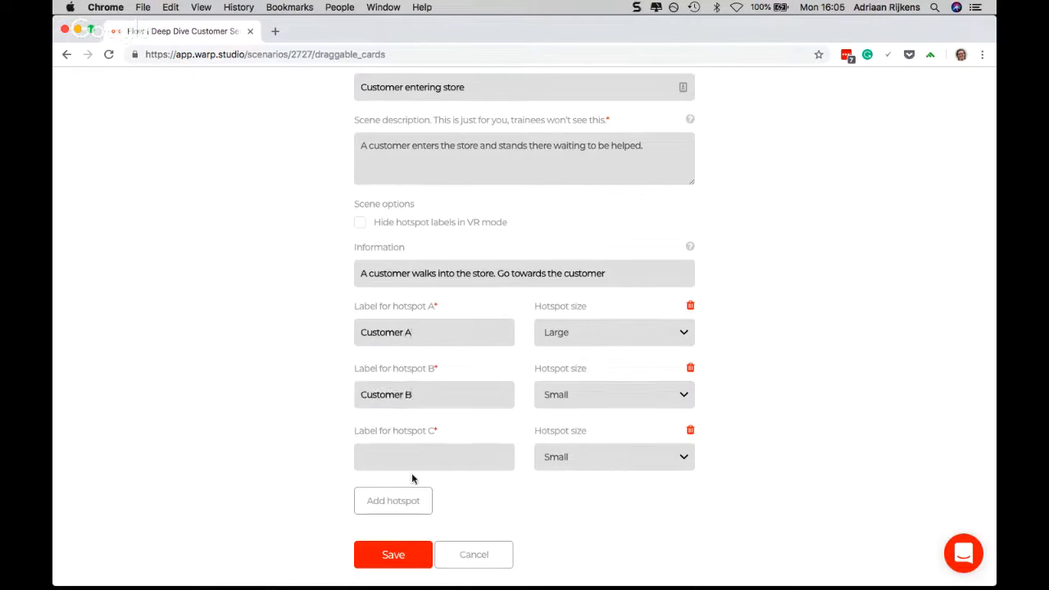
click(434, 459)
text(Customer C)
scroll(492, 471, down, 1)
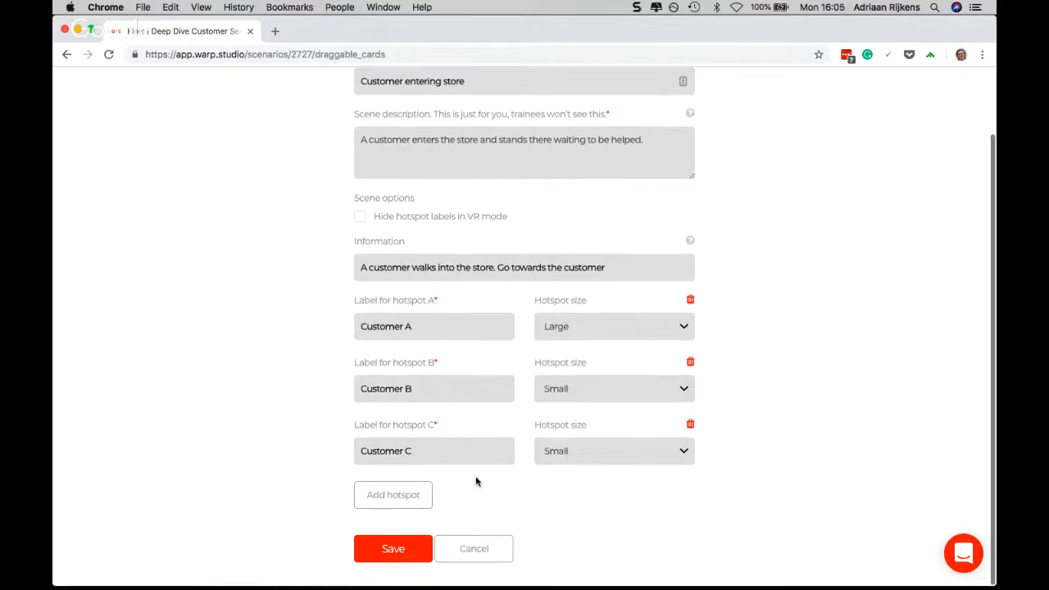
Set the size of hotspots B and C to Large and save the scene
click(608, 383)
click(580, 413)
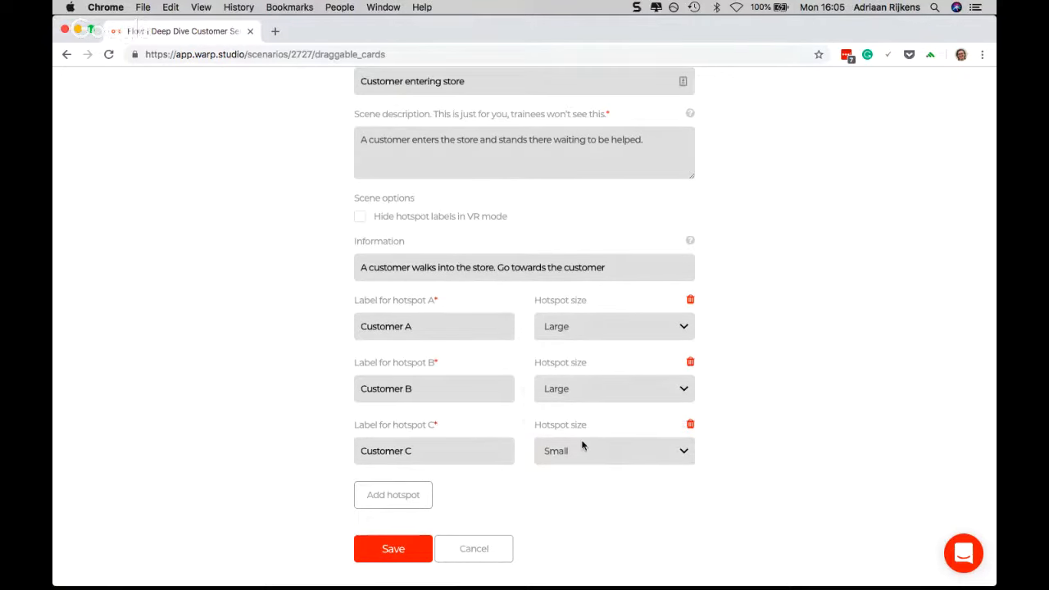
click(579, 444)
click(562, 478)
click(393, 547)
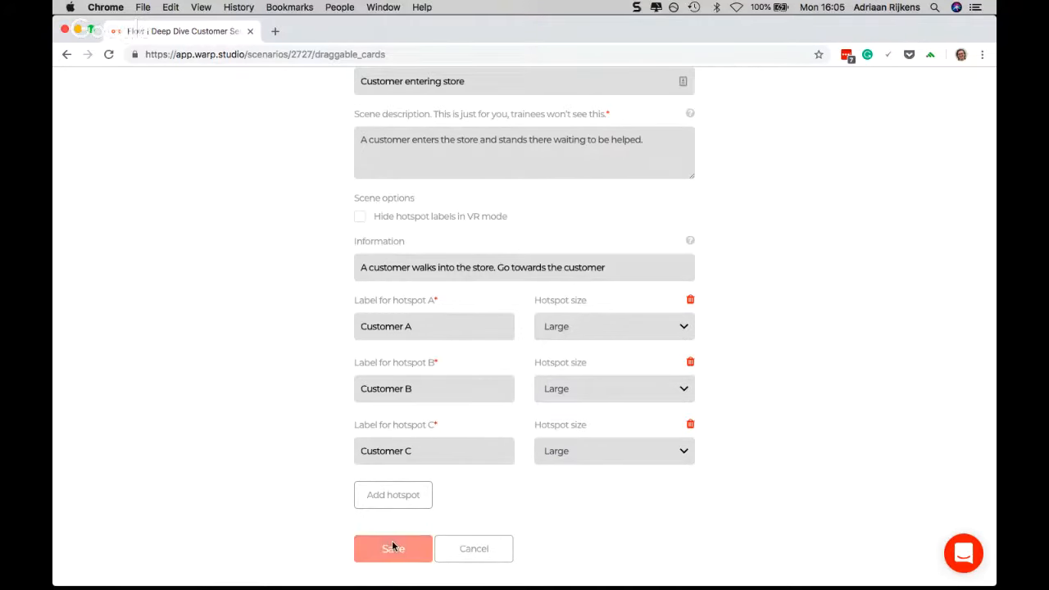
Link output A of scene 5 to scene 2, "Ask customer questions", in the flow
mouse_move(317, 444)
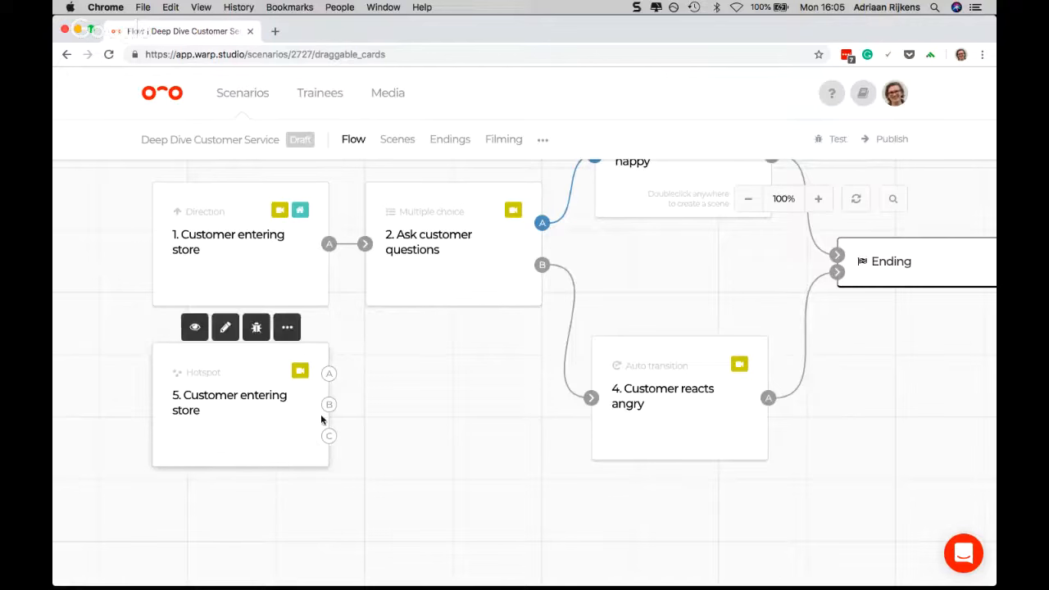
drag(329, 373, 426, 298)
click(387, 431)
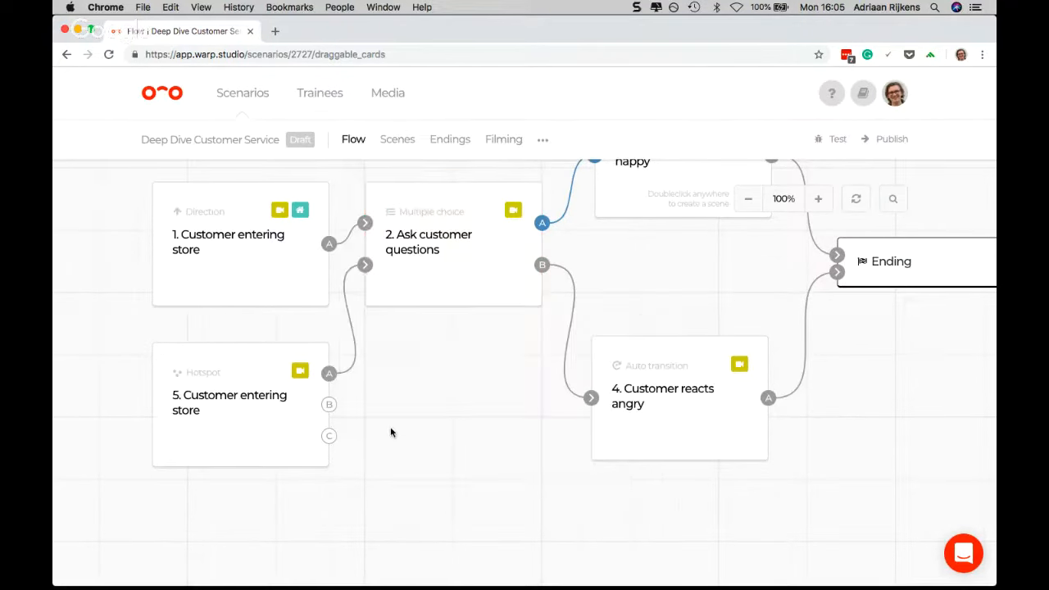
Open scene 5's details and place hotspot B at the store entrance, A beside the counter's near end and C over the people behind the counter
mouse_move(281, 420)
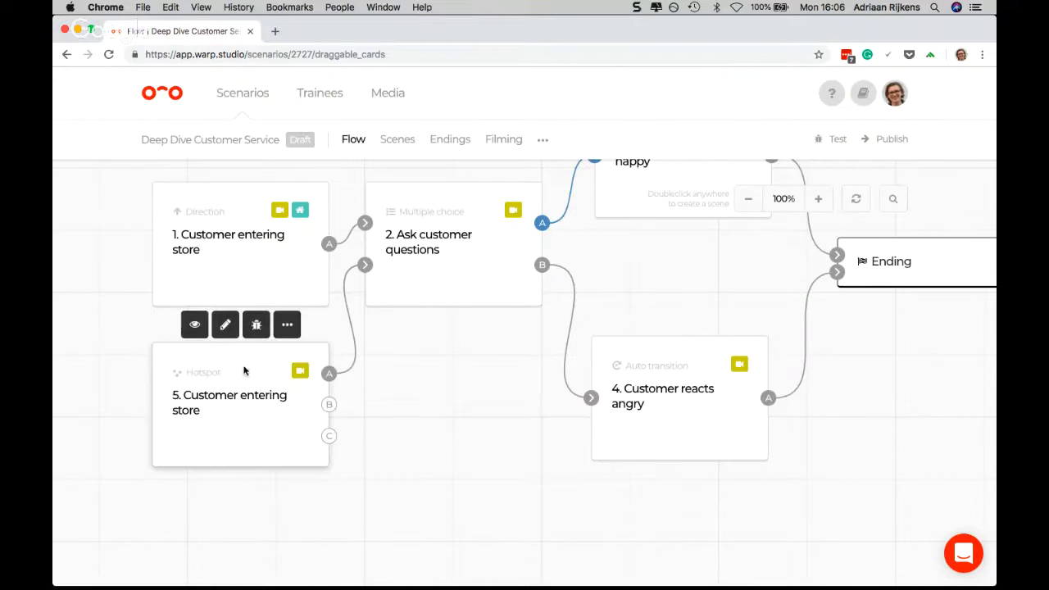
click(194, 325)
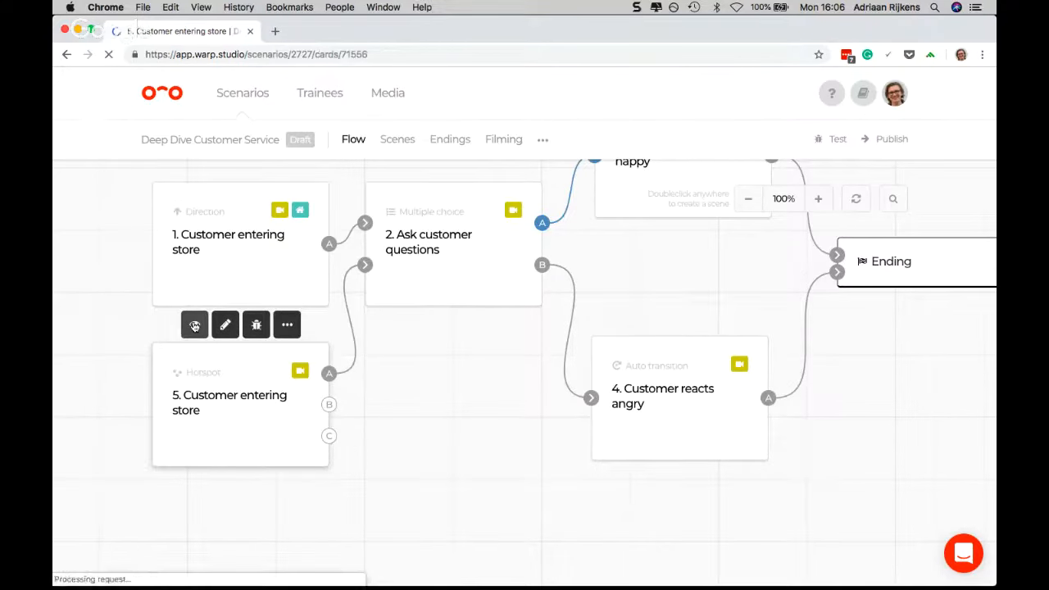
scroll(590, 271, down, 1)
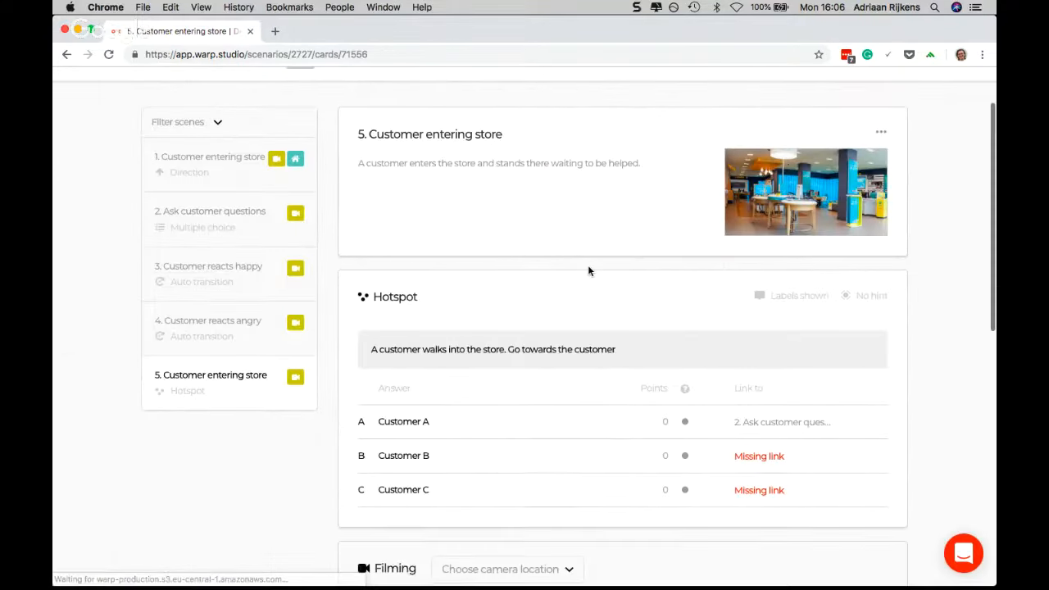
scroll(590, 272, down, 1)
scroll(588, 269, up, 1)
scroll(508, 235, down, 1)
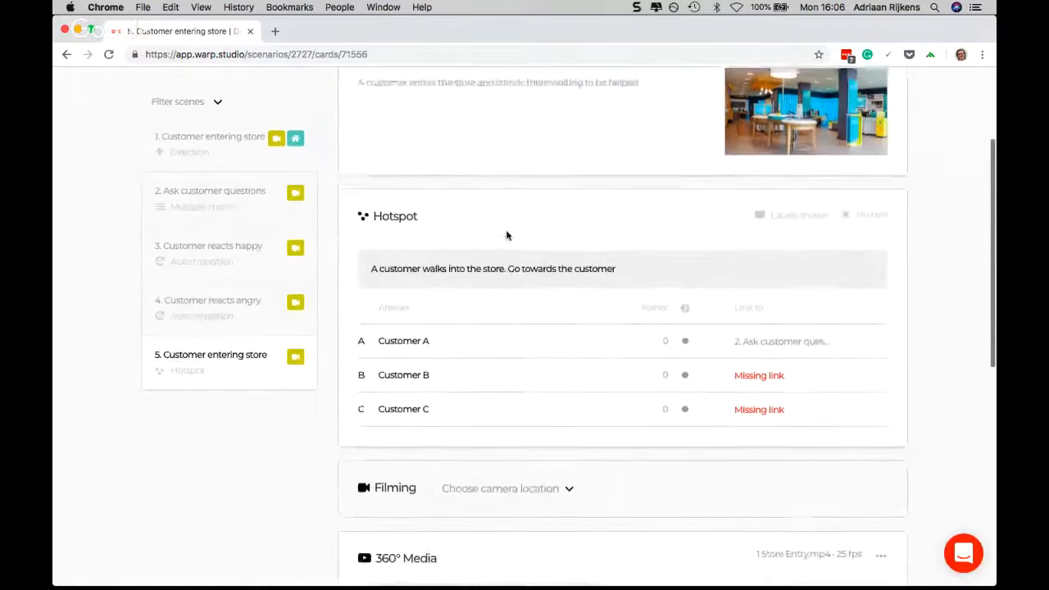
scroll(507, 235, down, 5)
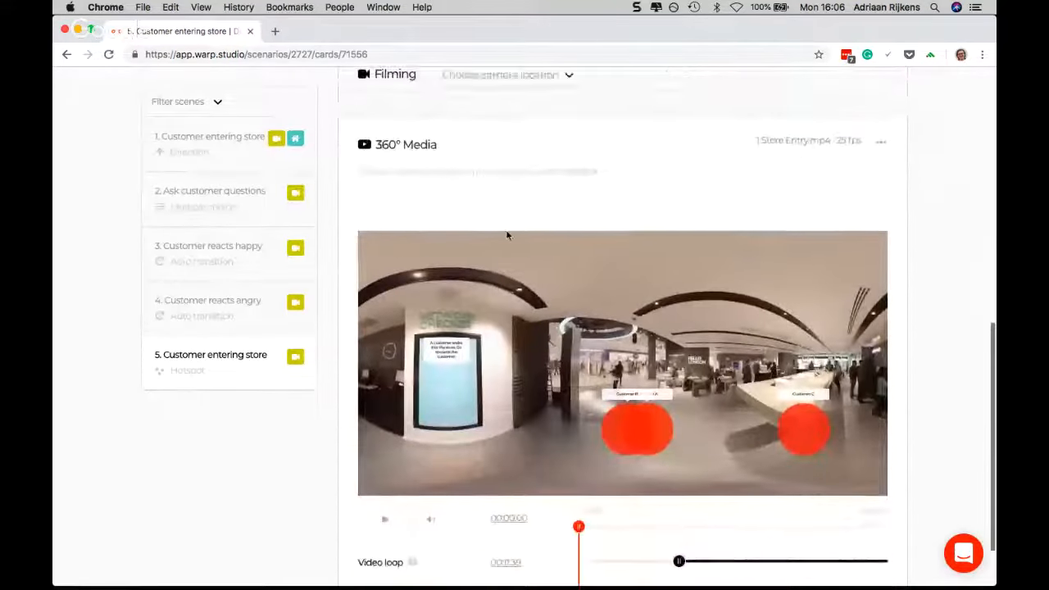
scroll(506, 235, down, 1)
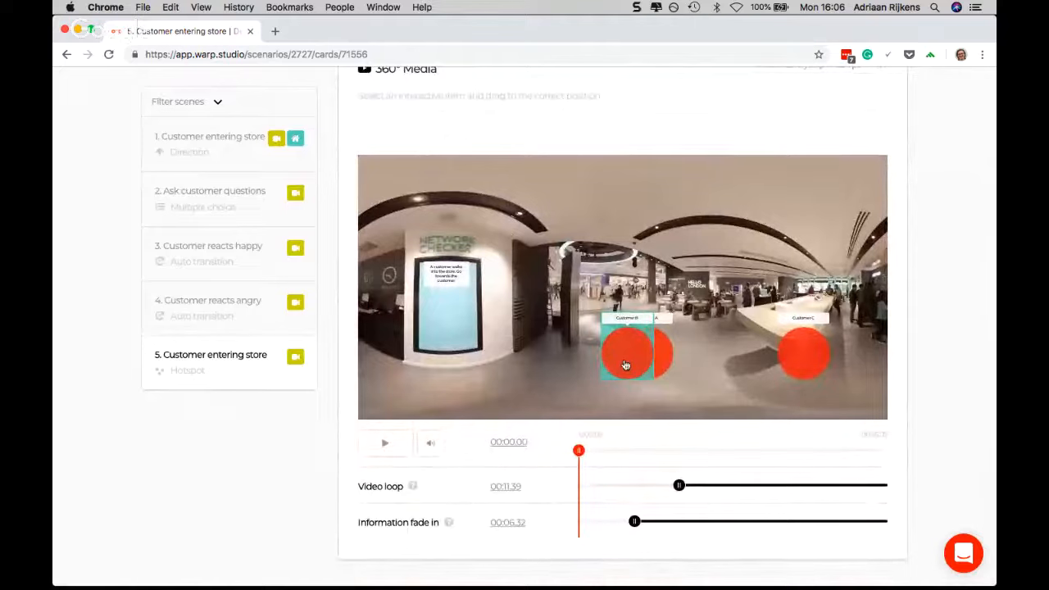
drag(625, 363, 611, 300)
drag(637, 353, 720, 308)
drag(804, 352, 867, 297)
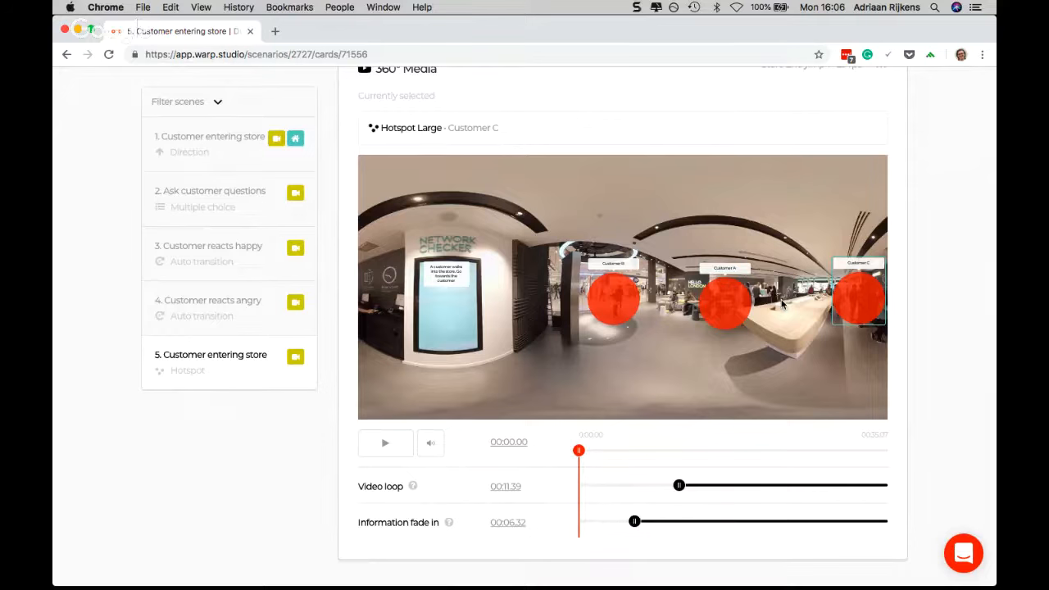
scroll(713, 303, up, 1)
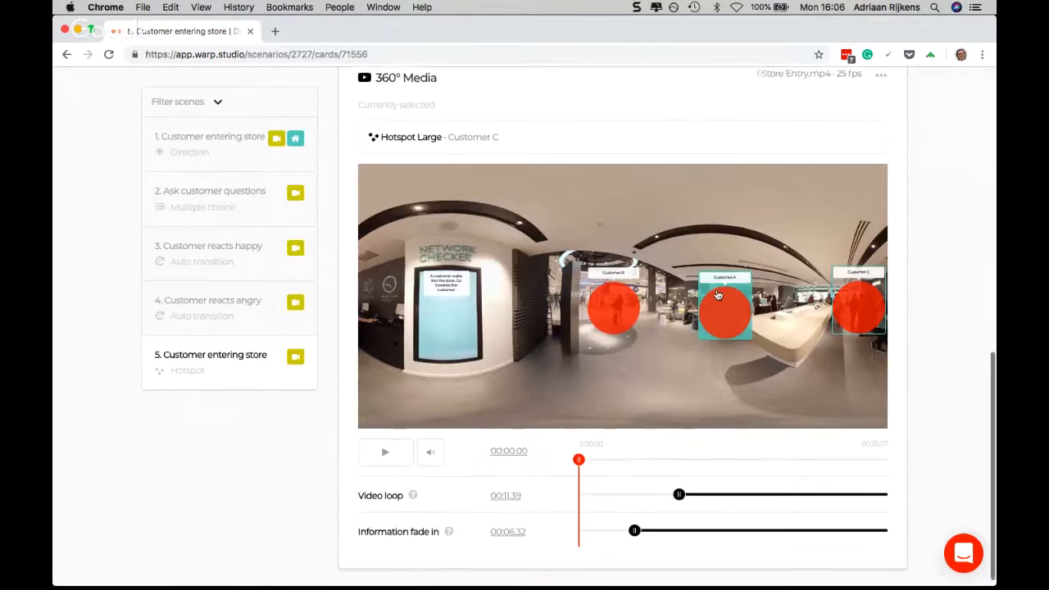
click(617, 313)
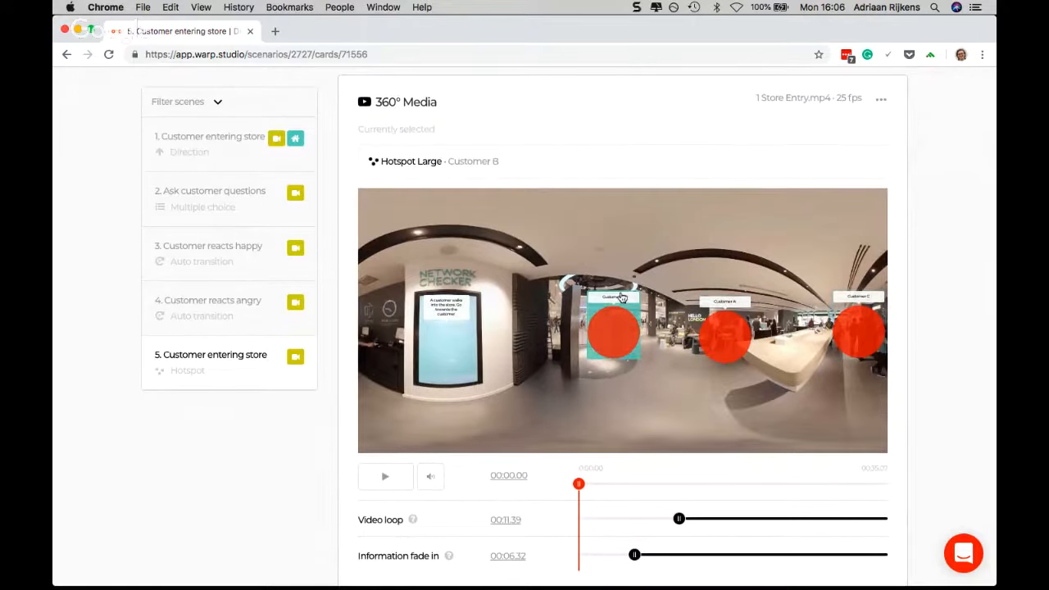
click(871, 346)
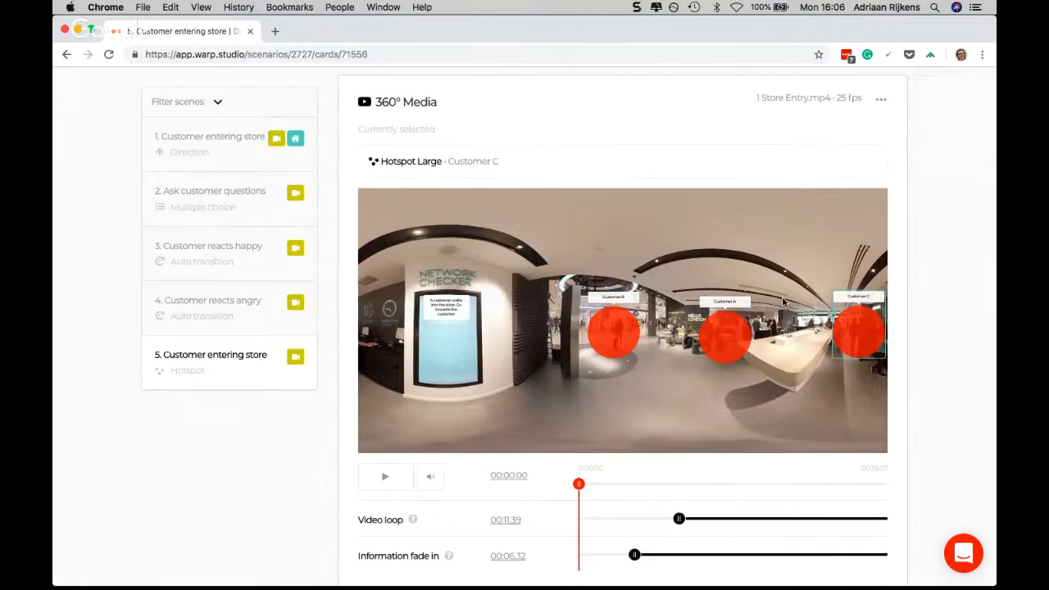
Enable "Hide hotspot labels in VR mode" for scene 5 and save the scene
scroll(781, 302, up, 2)
scroll(782, 303, up, 10)
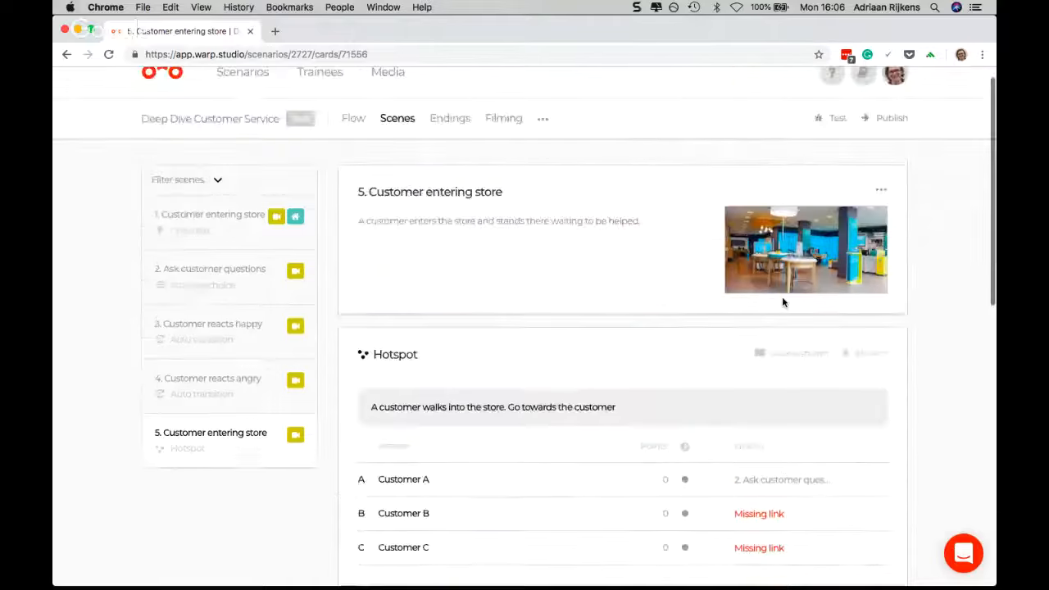
click(881, 211)
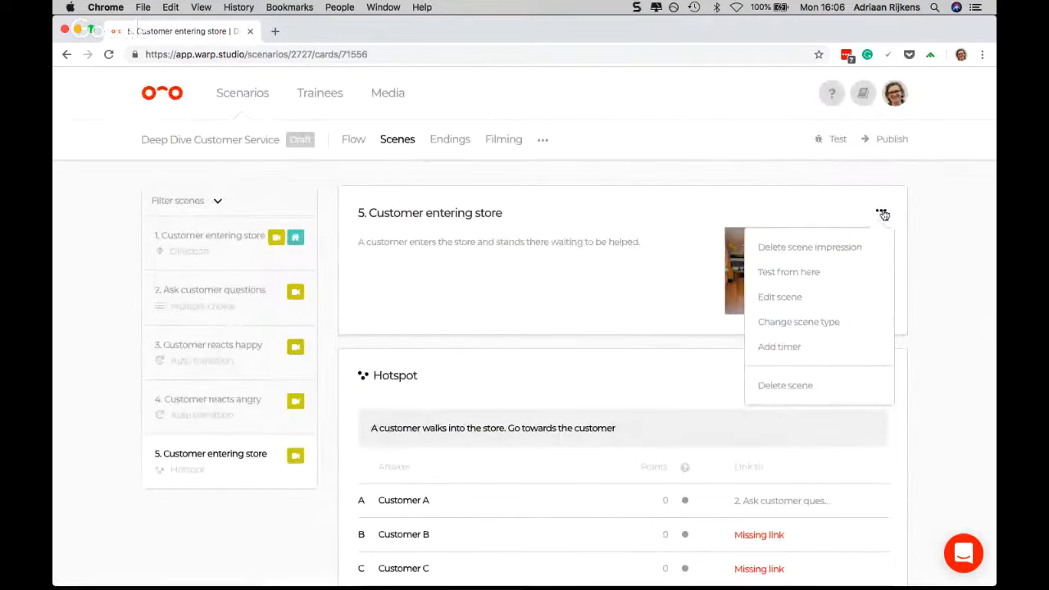
click(807, 306)
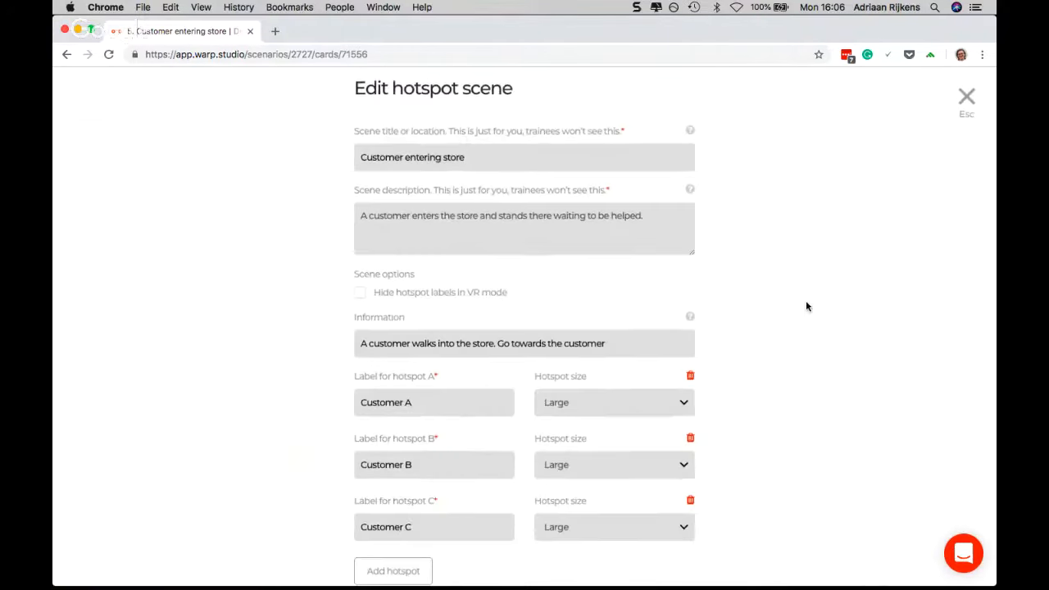
click(360, 293)
scroll(419, 295, down, 3)
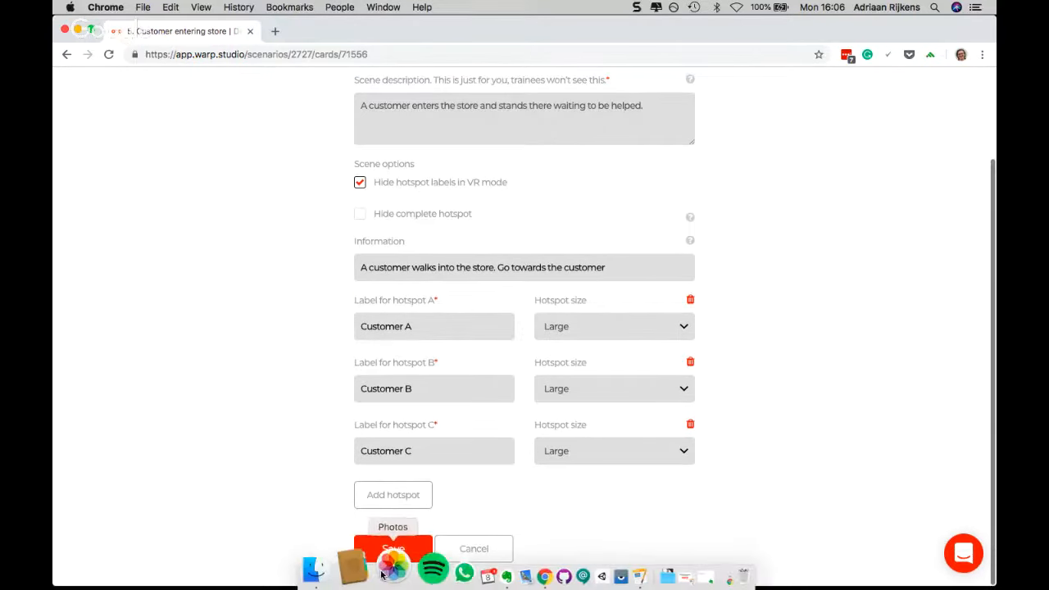
click(392, 548)
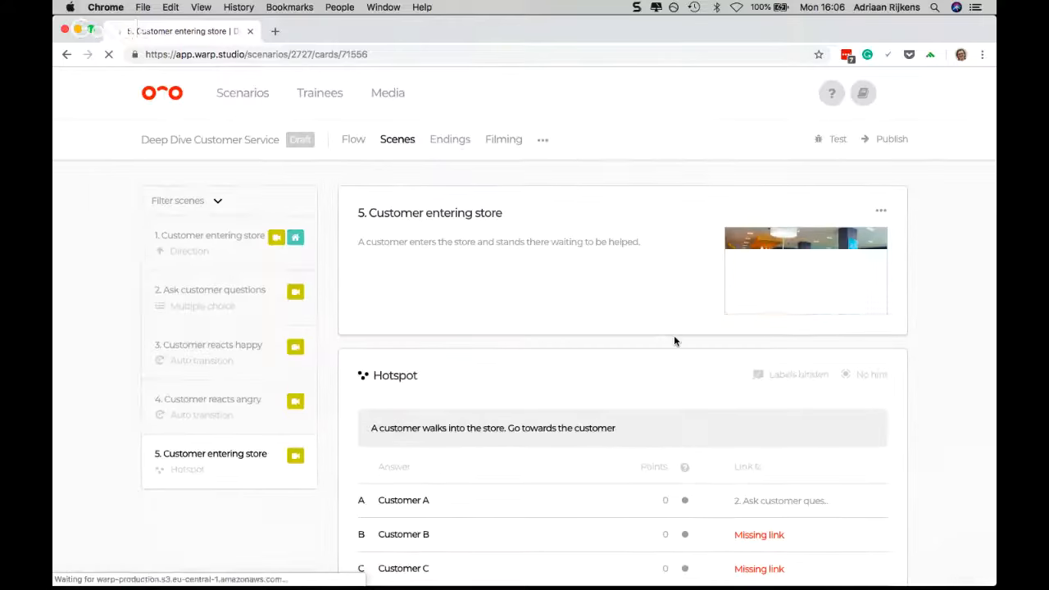
Shift the Customer B hotspot slightly to the right in scene 5's 360° video
scroll(674, 338, down, 5)
scroll(713, 328, down, 4)
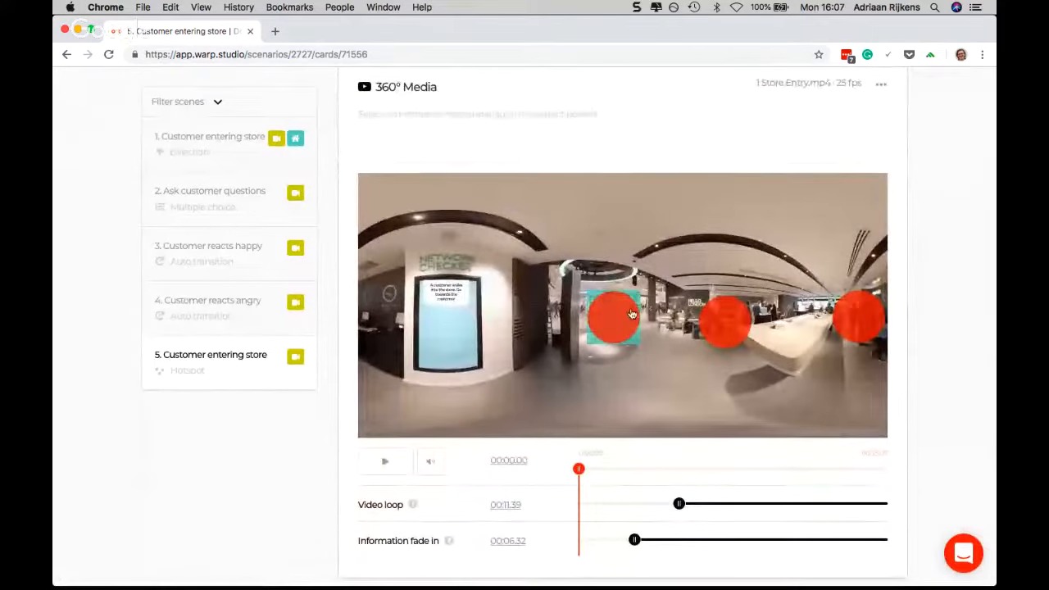
drag(622, 334, 639, 334)
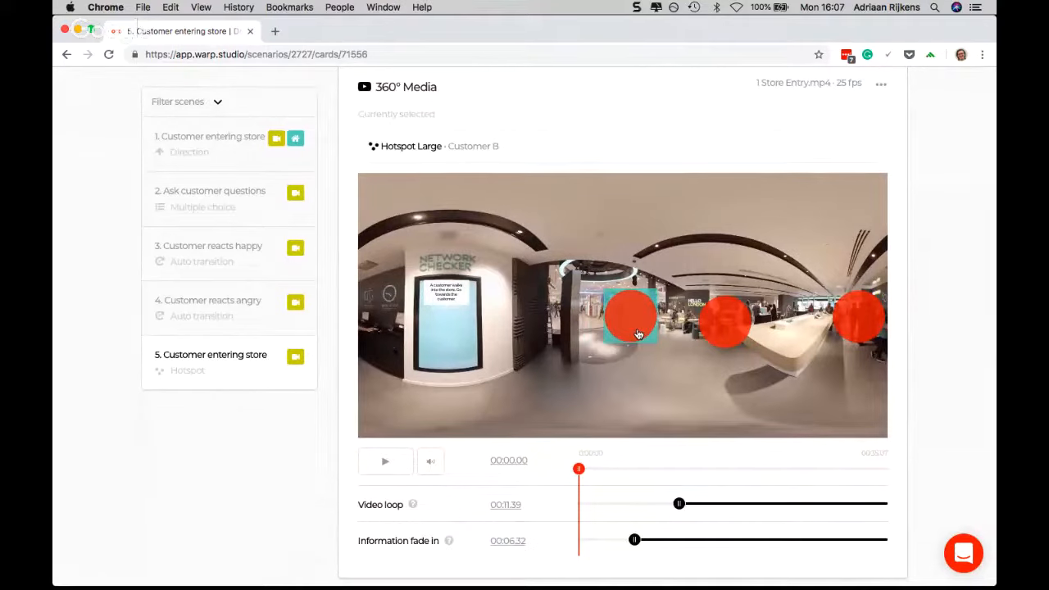
Play the 360° video to about 9 seconds, pause it, and nudge the Customer A and Customer B hotspots slightly to the right
scroll(638, 328, down, 1)
click(385, 443)
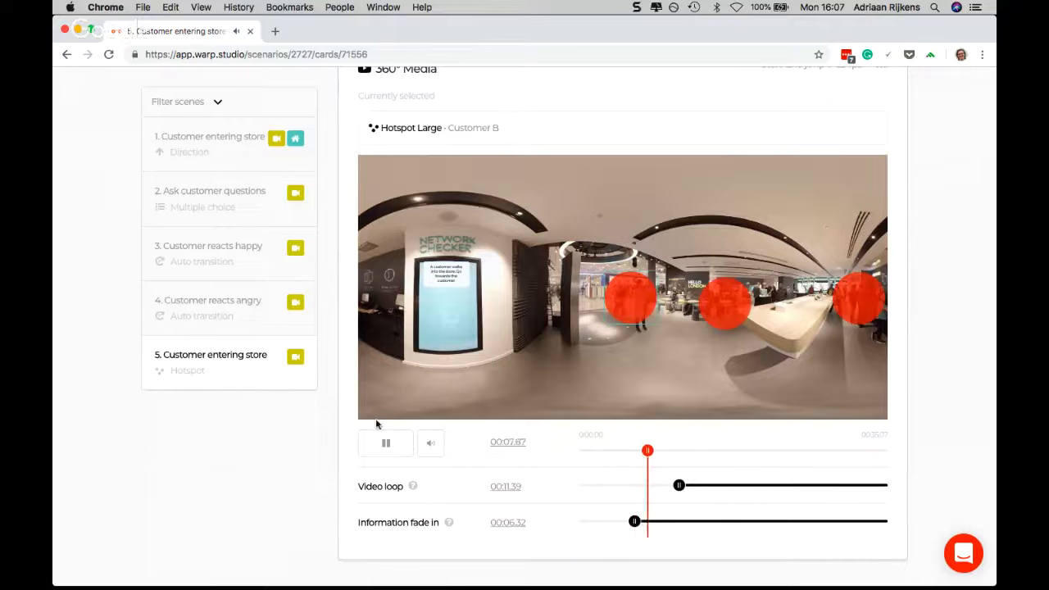
click(384, 448)
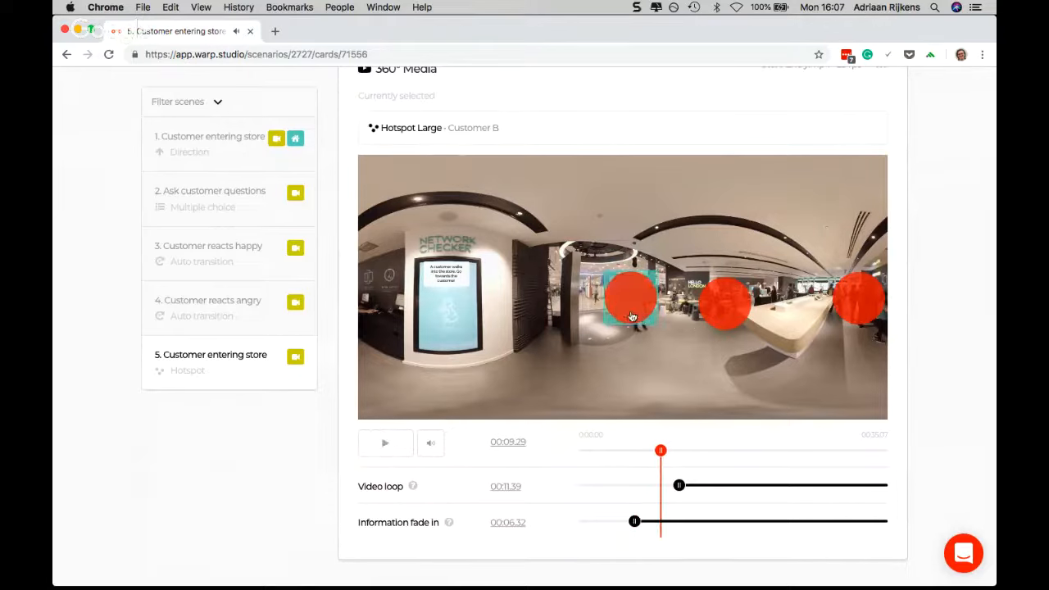
drag(737, 308, 747, 300)
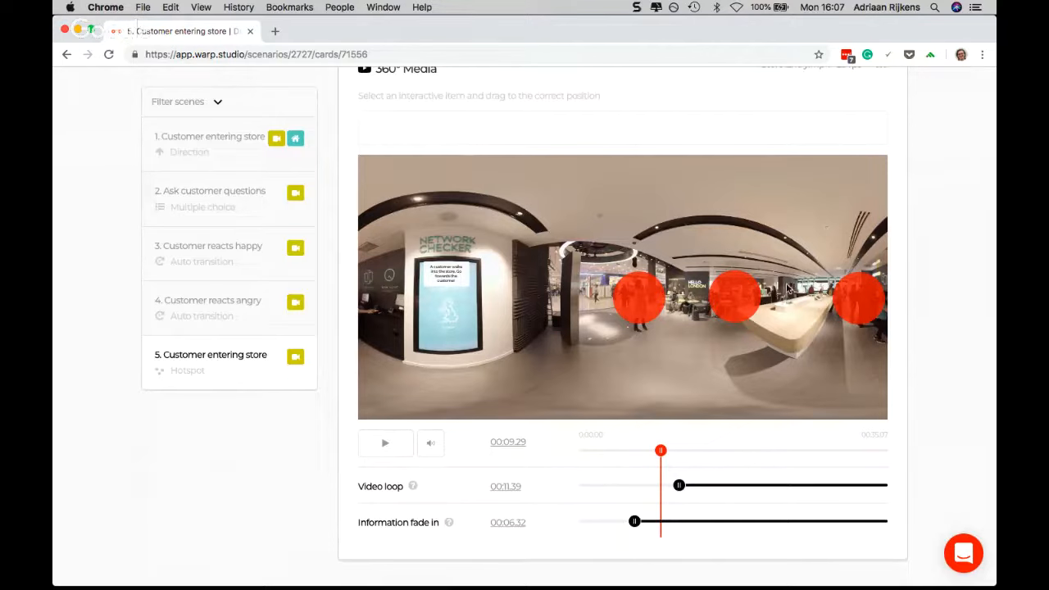
Enable hiding the complete hotspot for 60 seconds in scene 5's options and save the scene
scroll(771, 248, up, 2)
scroll(771, 248, up, 1)
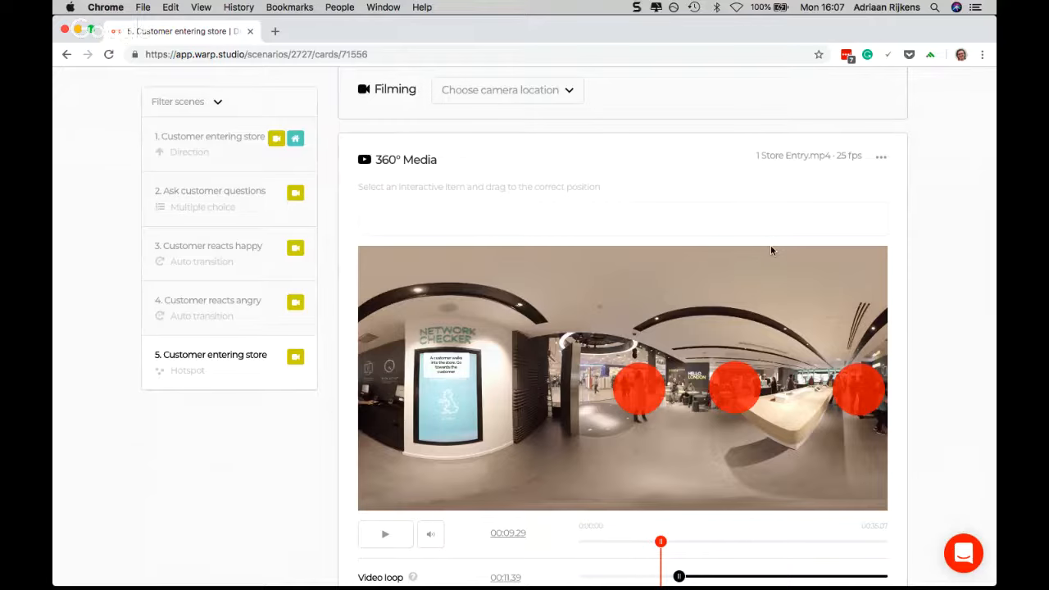
scroll(829, 253, up, 10)
scroll(829, 253, up, 3)
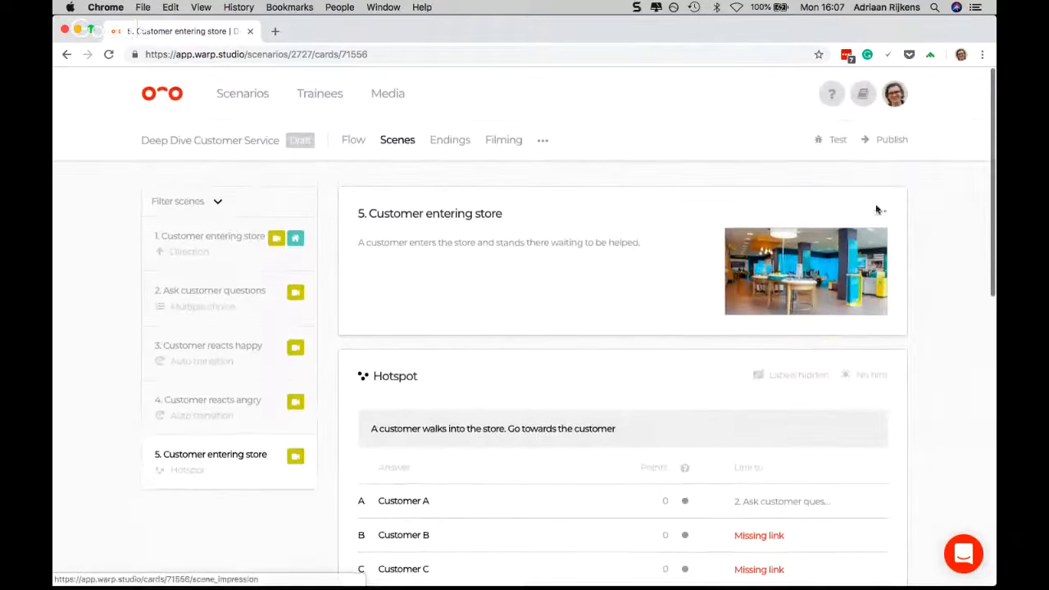
click(880, 210)
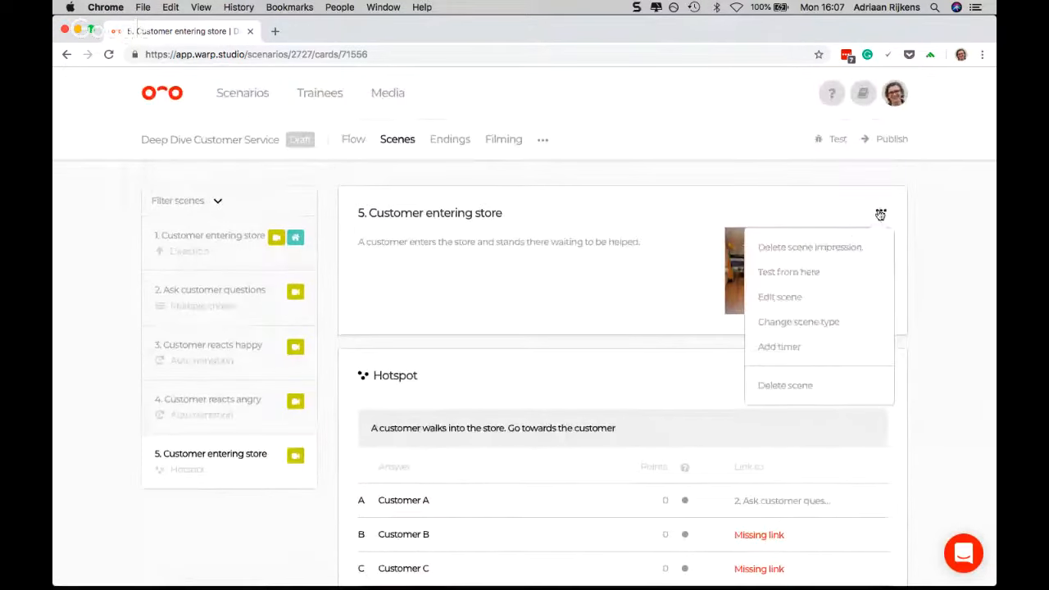
click(778, 297)
scroll(540, 308, down, 2)
scroll(539, 308, down, 1)
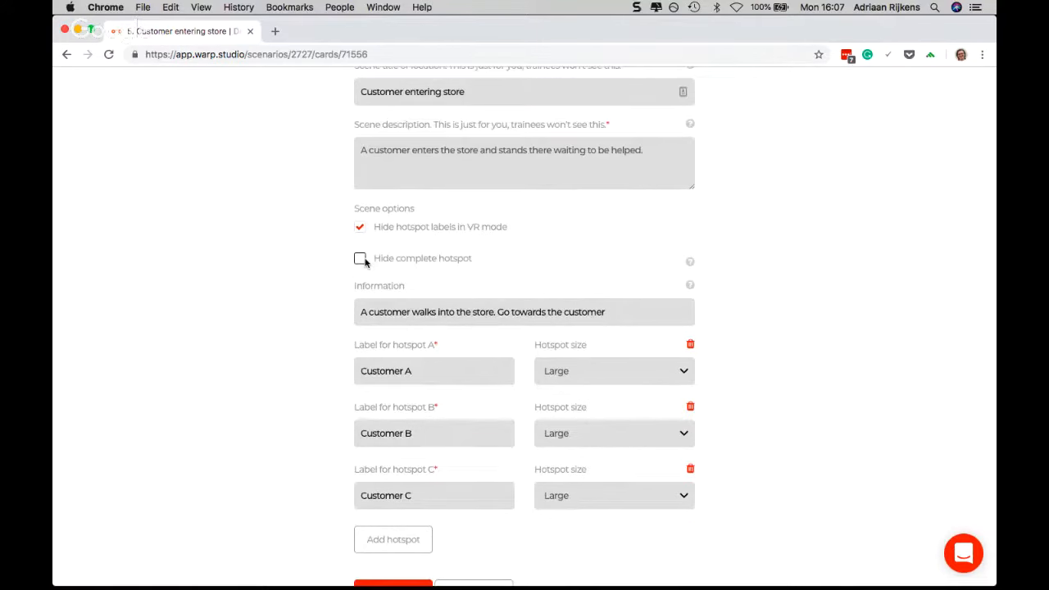
click(361, 260)
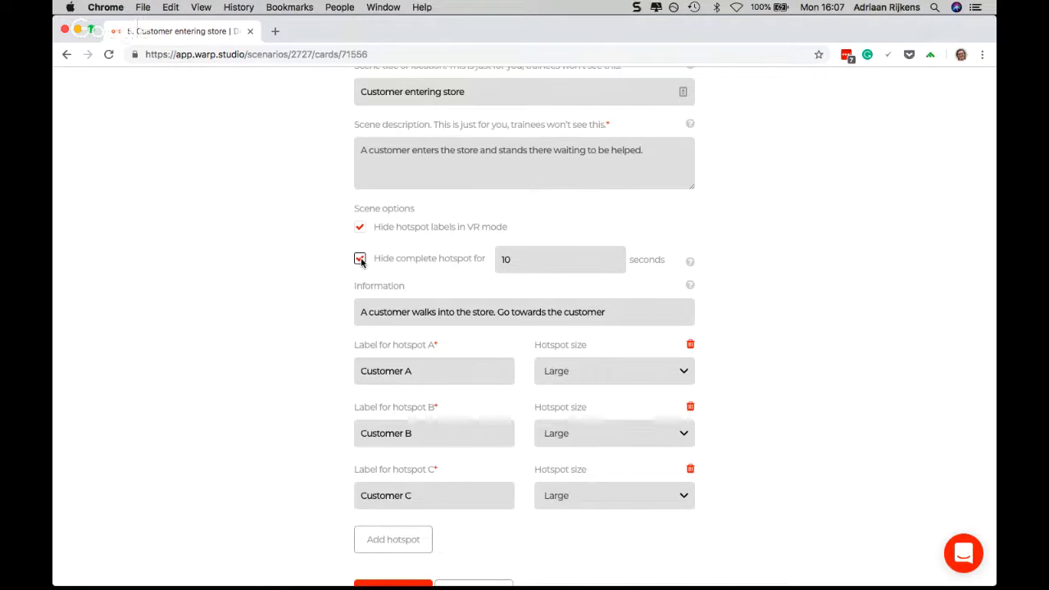
double_click(527, 260)
text(60)
scroll(789, 281, down, 2)
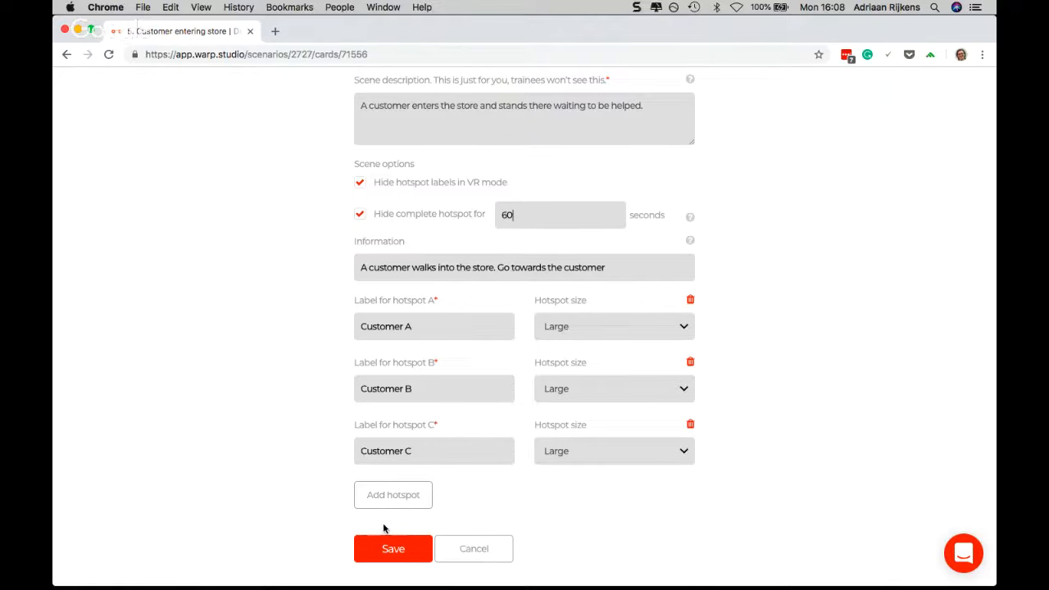
click(382, 543)
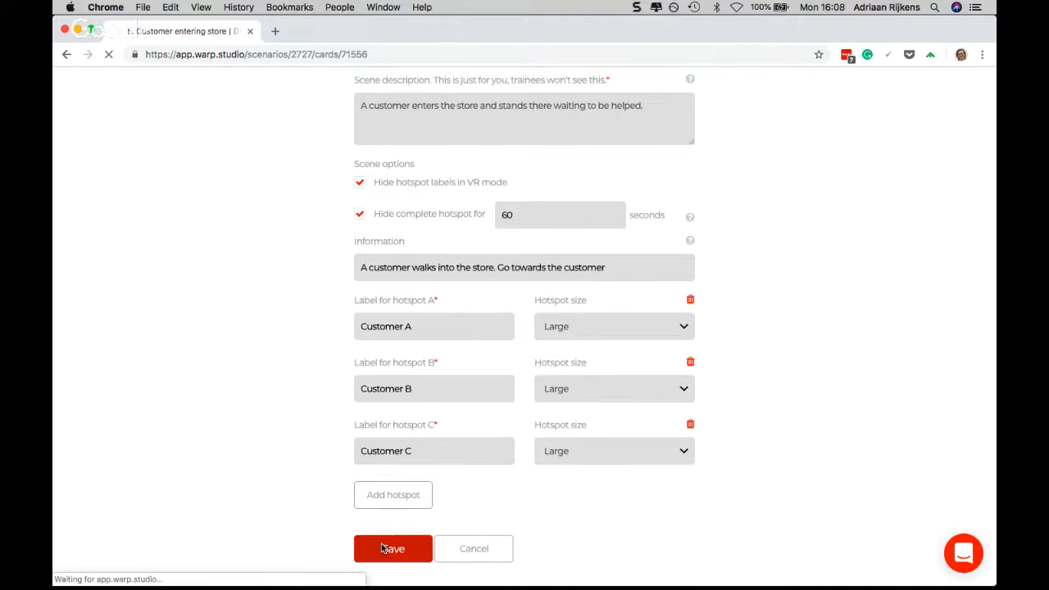
Play scene 5's 360° video from the start and pause it at about 11 seconds
scroll(638, 345, down, 6)
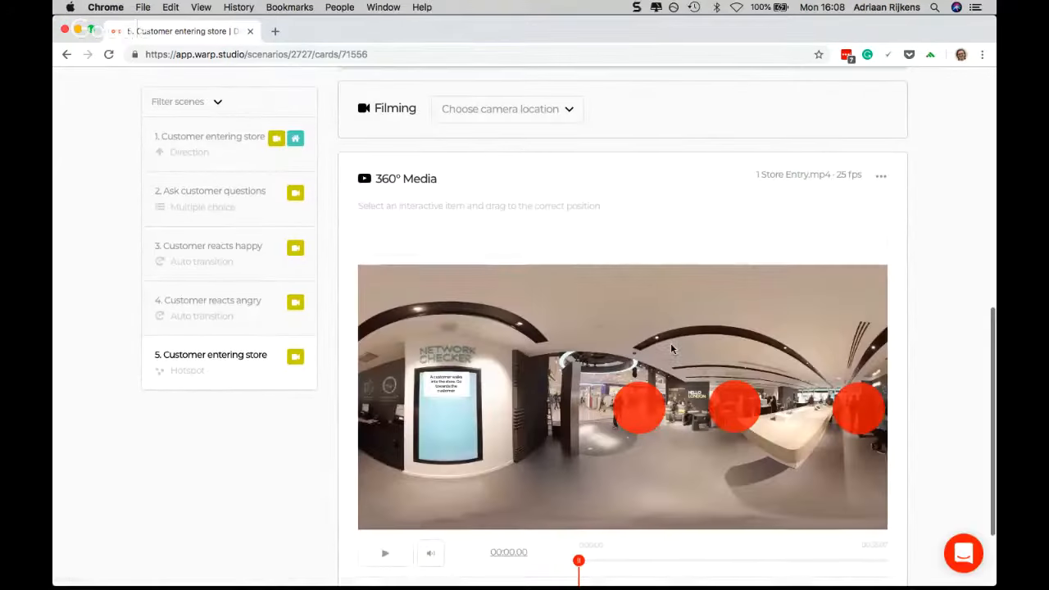
scroll(686, 349, down, 1)
scroll(644, 374, down, 2)
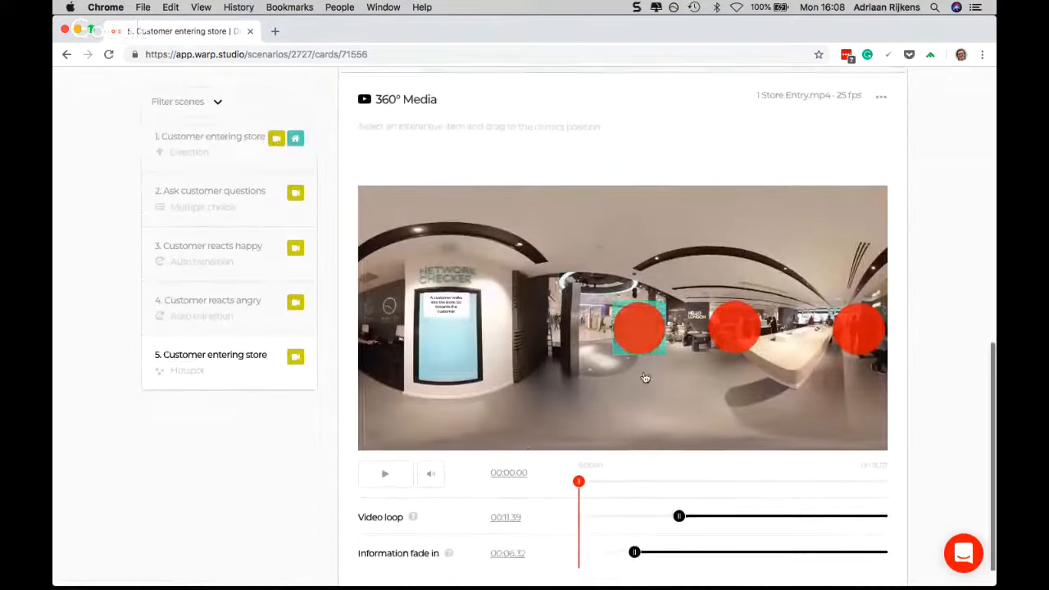
click(387, 448)
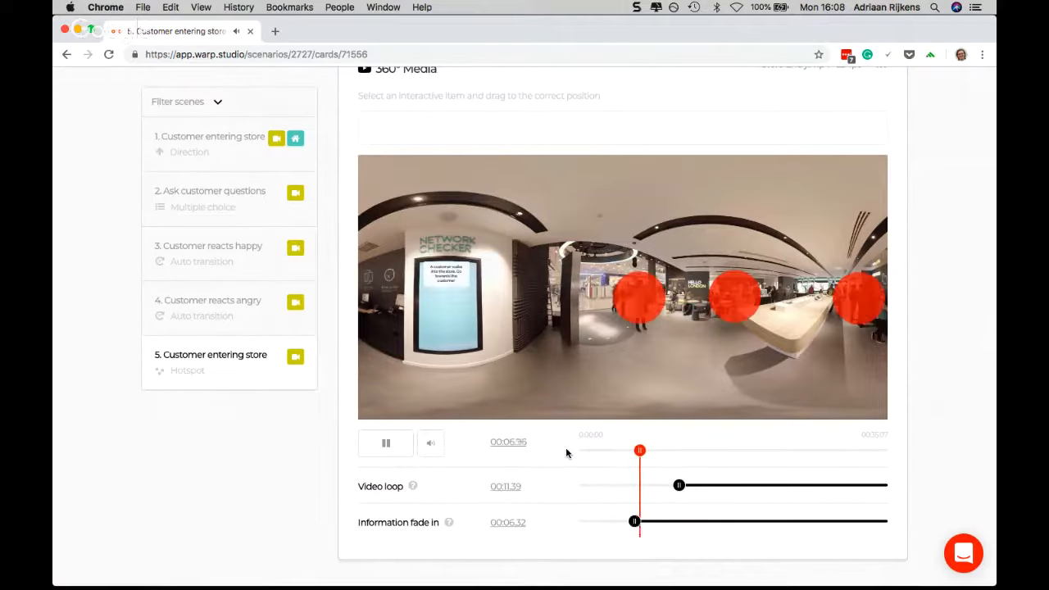
click(394, 452)
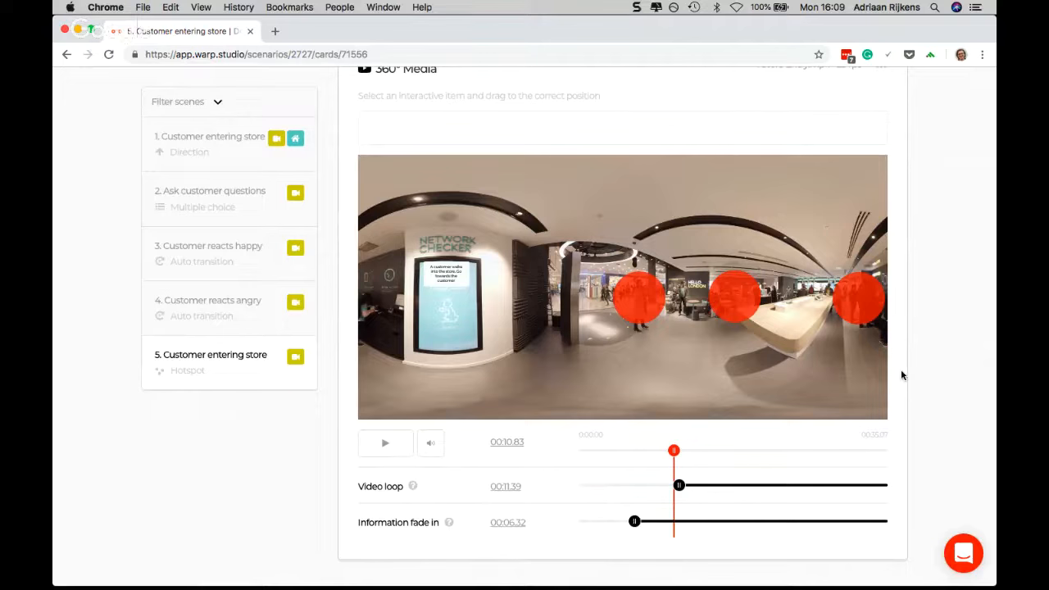
scroll(901, 374, up, 5)
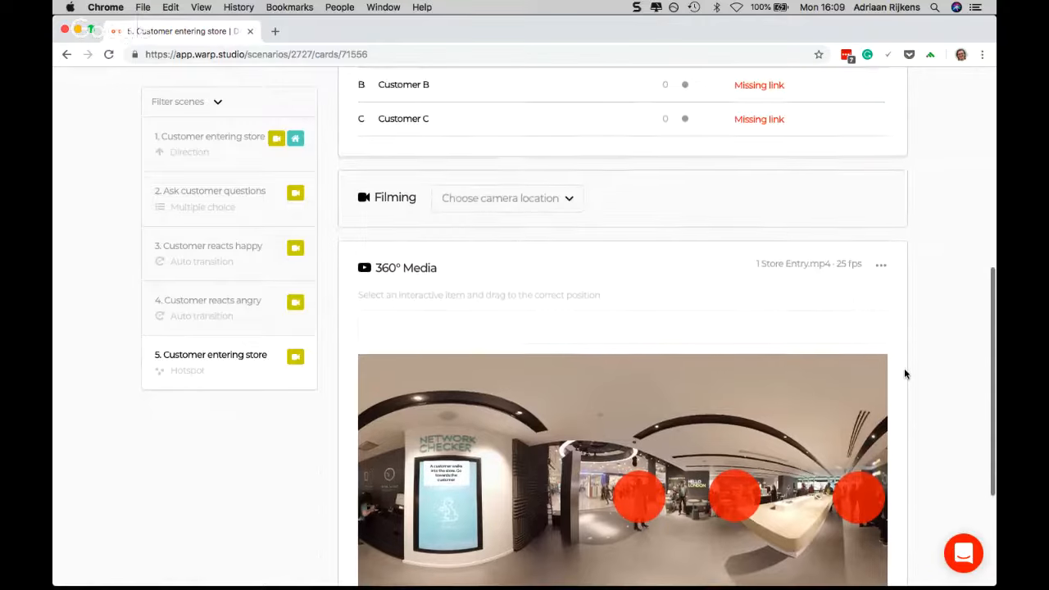
scroll(904, 374, up, 3)
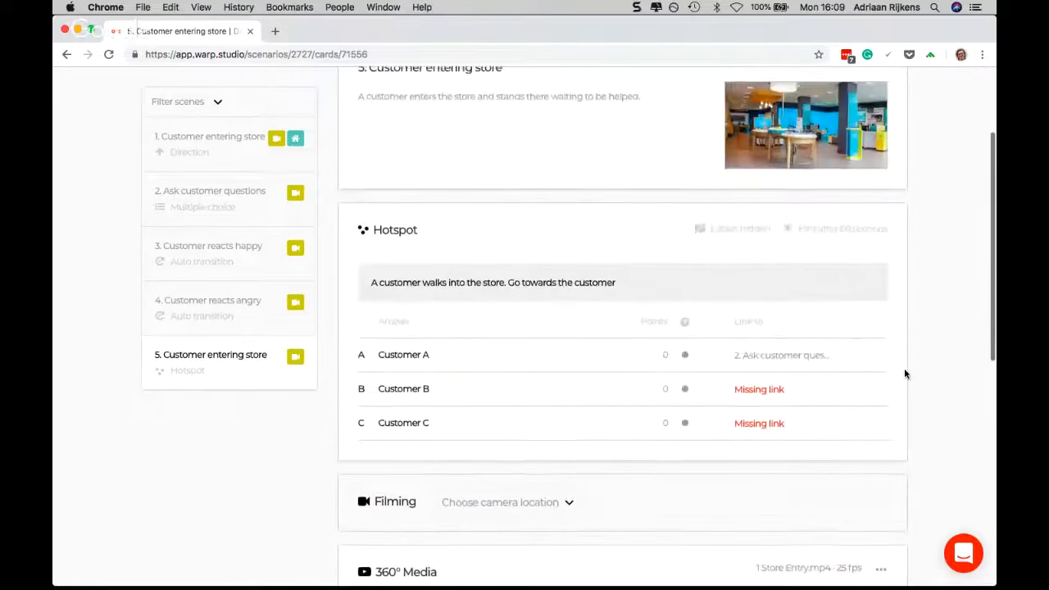
scroll(905, 373, up, 3)
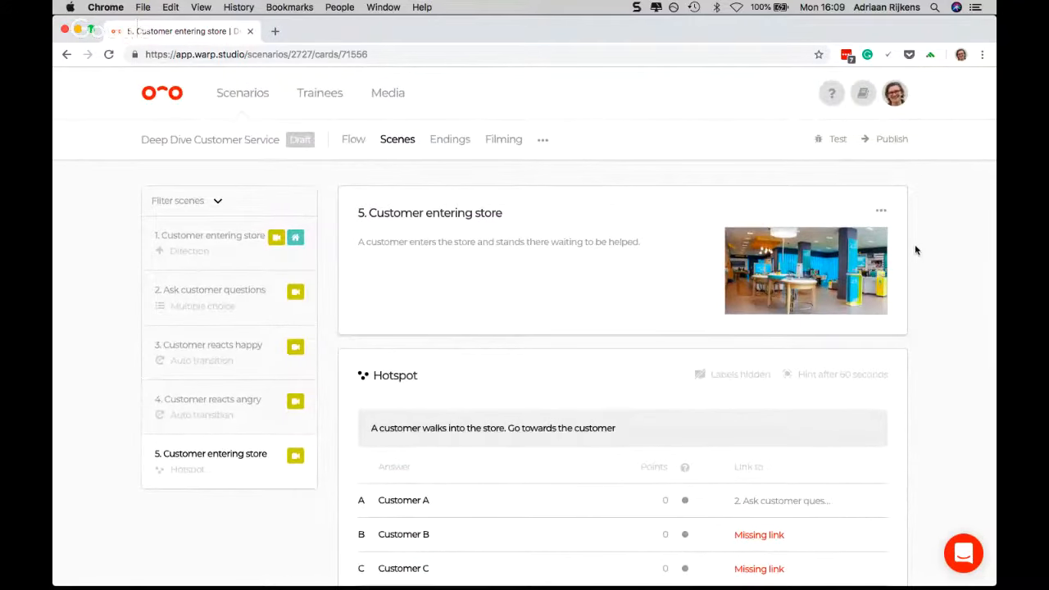
click(881, 211)
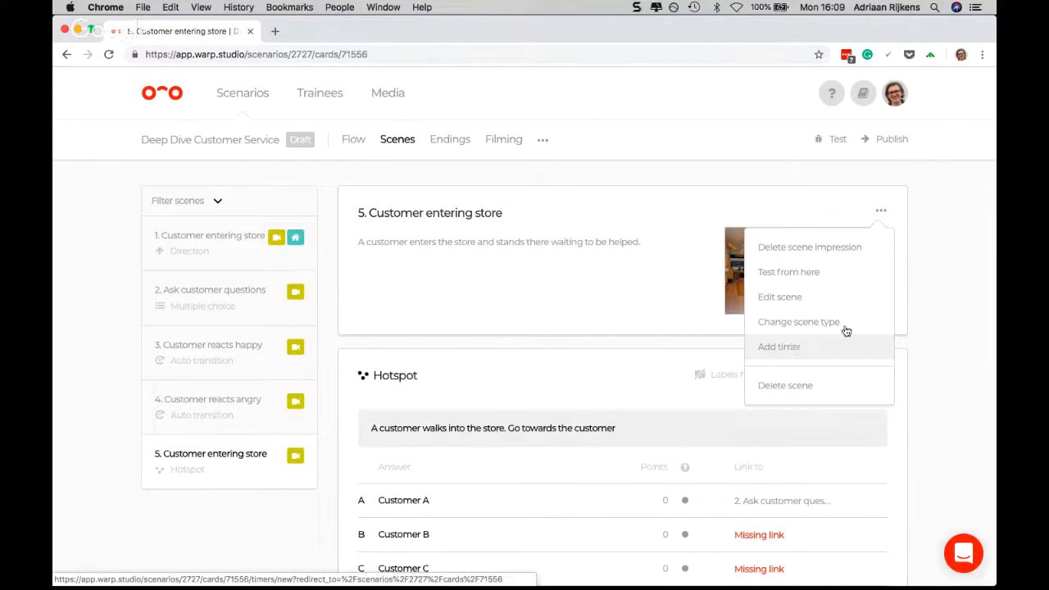
click(911, 326)
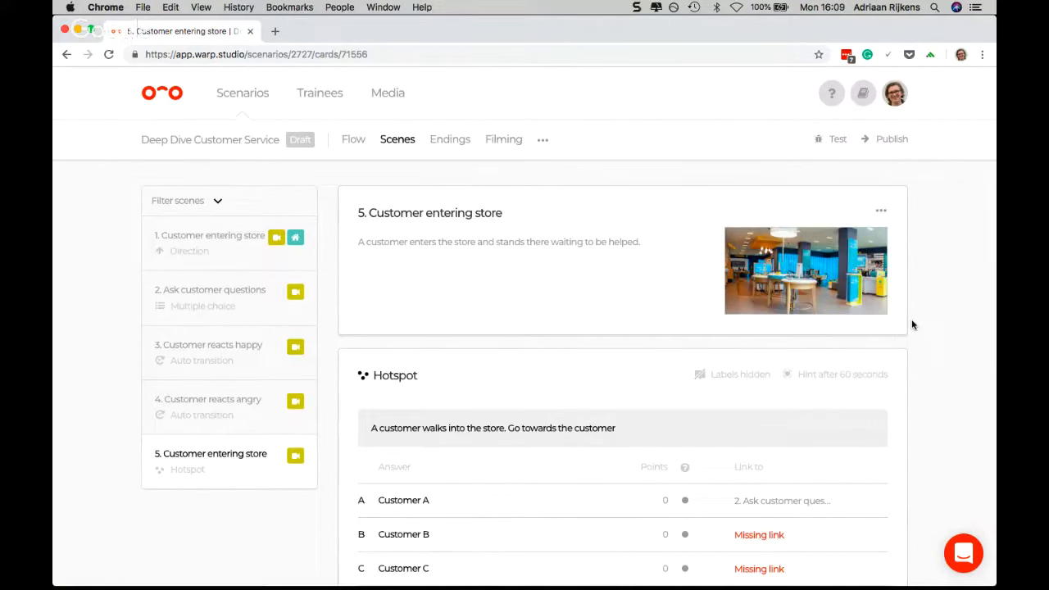
scroll(940, 311, down, 5)
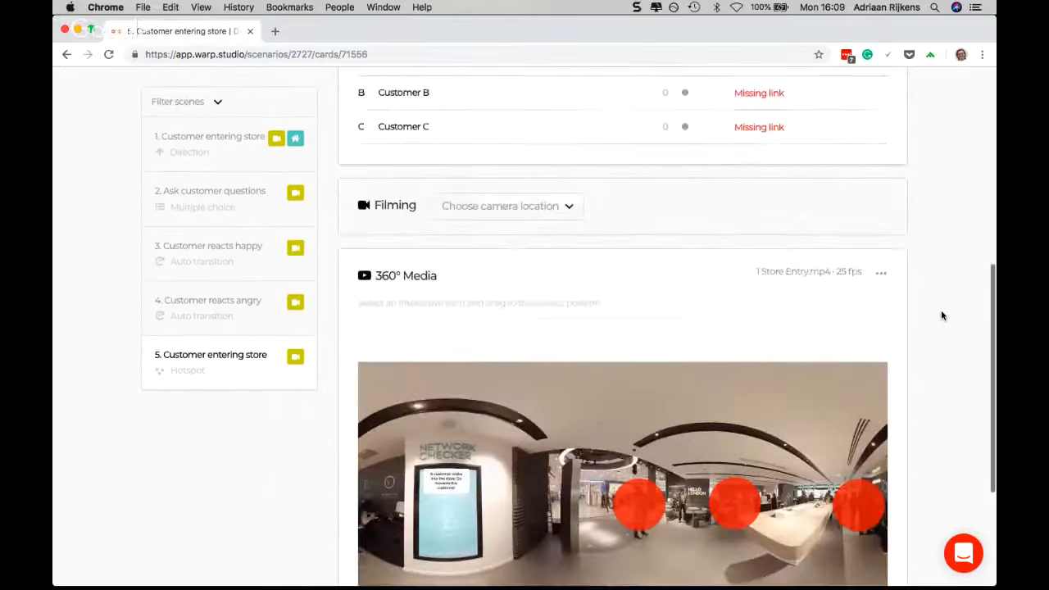
scroll(941, 316, down, 2)
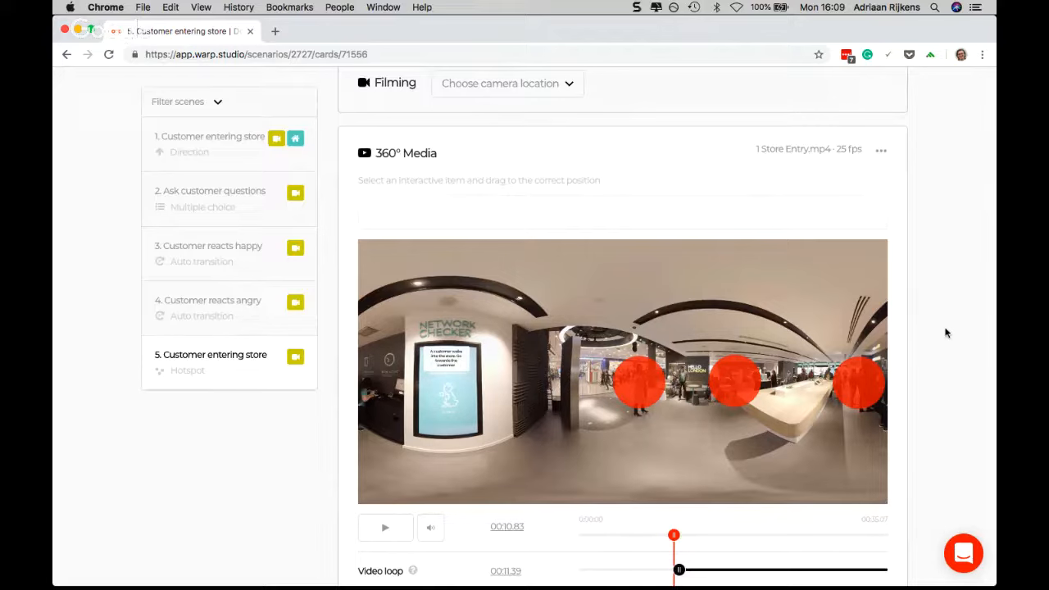
scroll(929, 335, up, 5)
scroll(929, 335, up, 2)
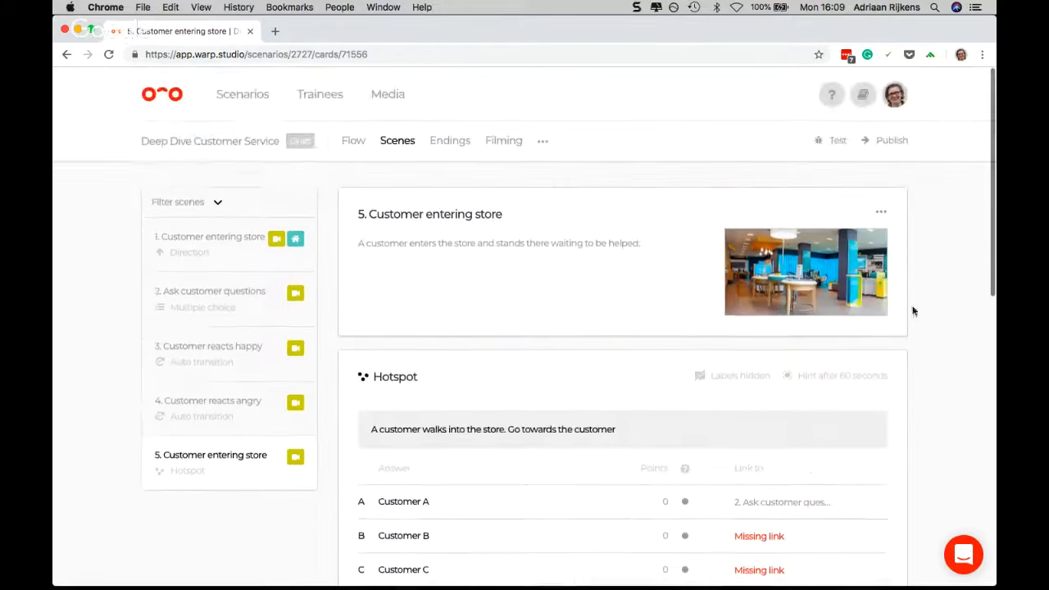
click(883, 214)
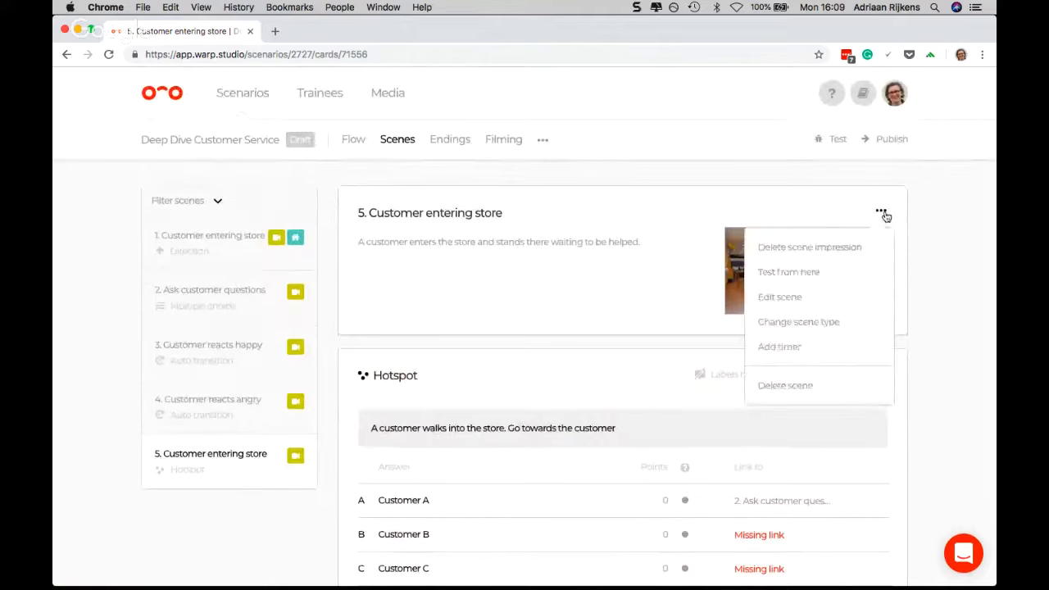
click(779, 347)
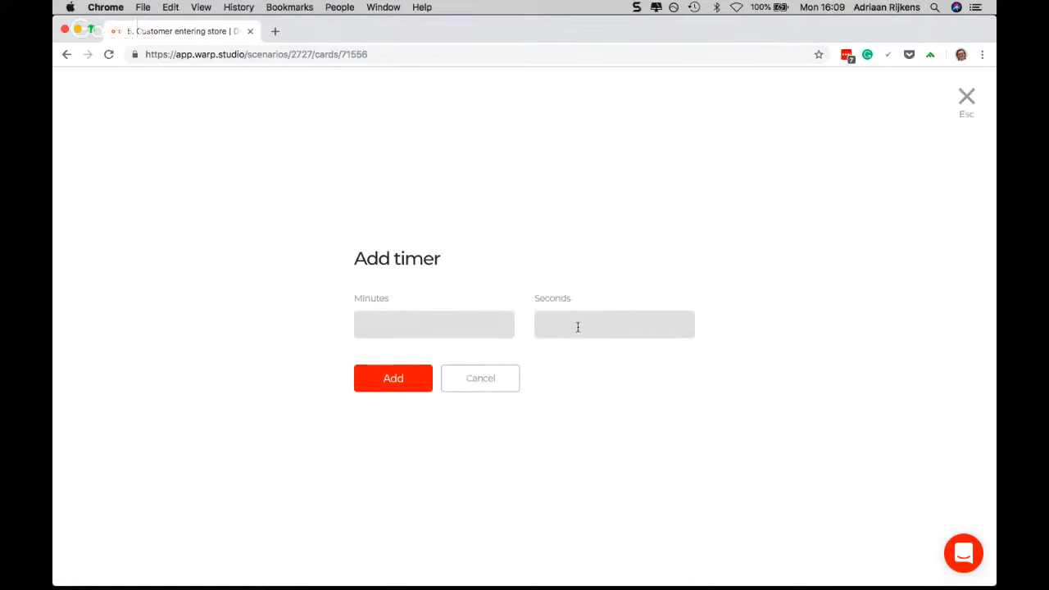
click(967, 96)
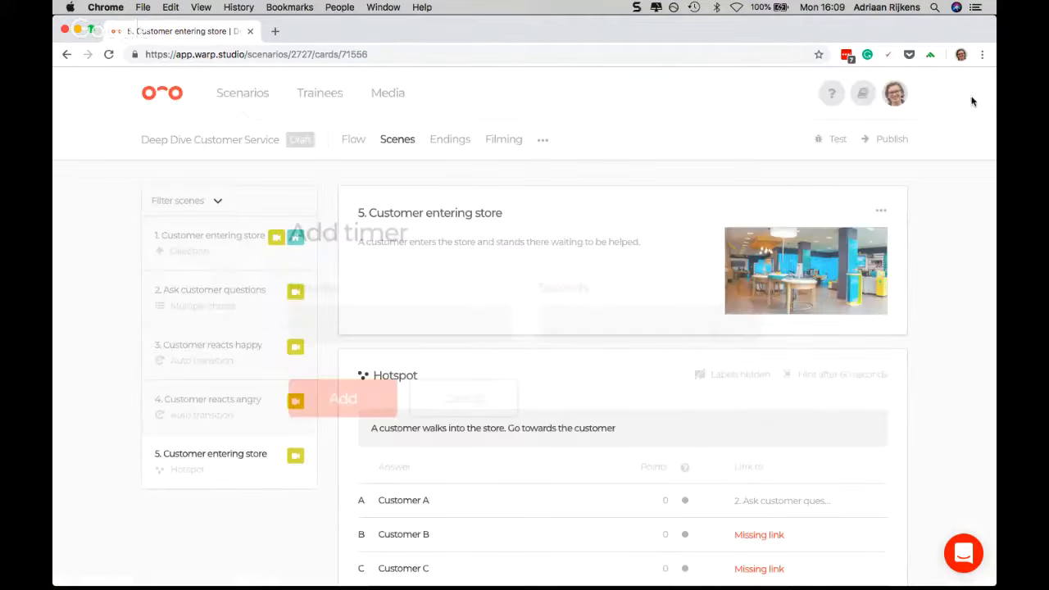
Add a 30-second timer to scene 5
click(882, 213)
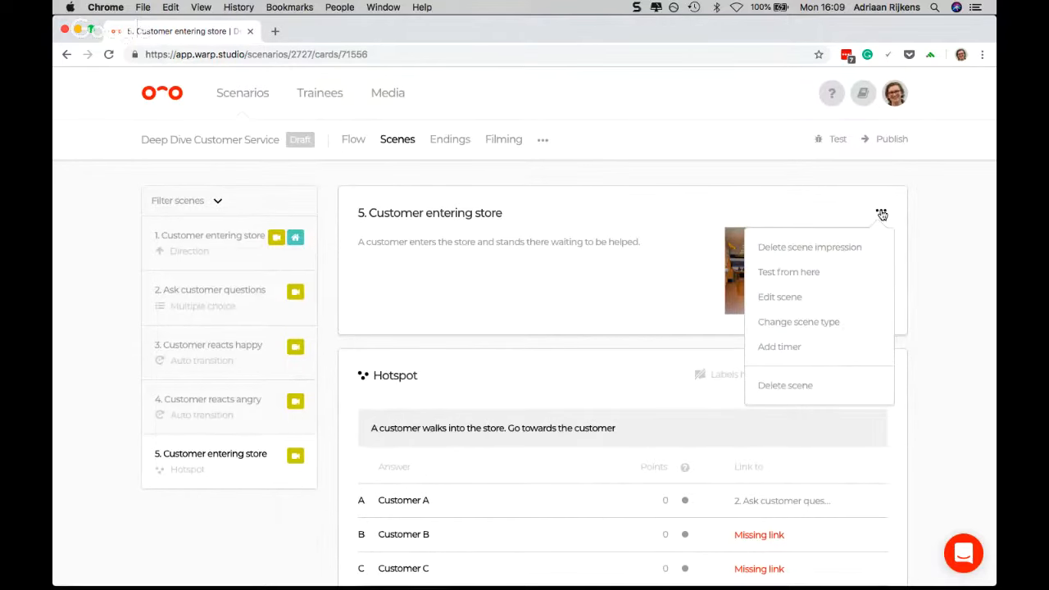
click(785, 348)
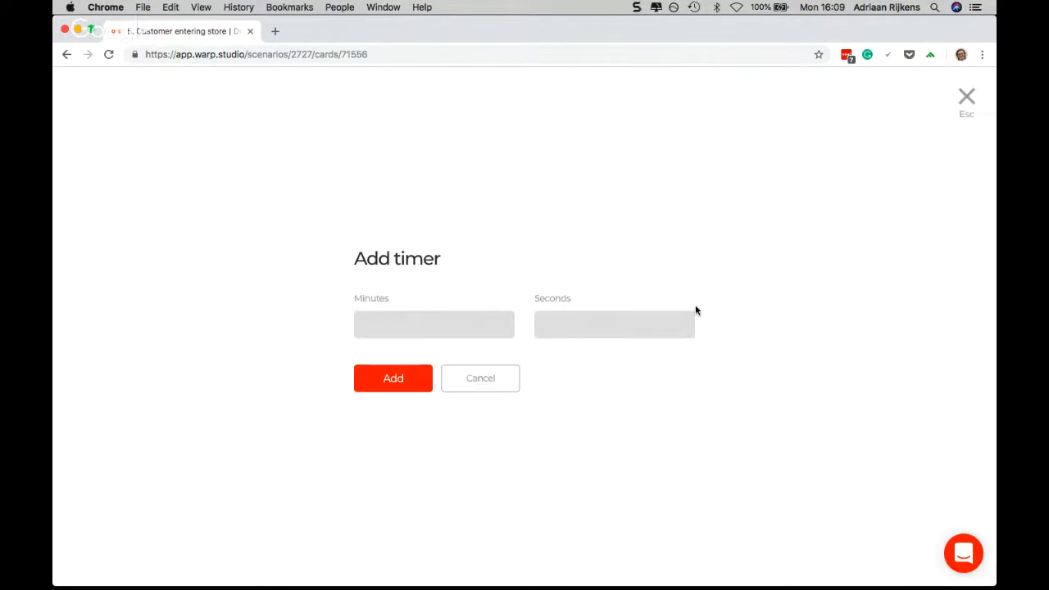
text(30)
click(387, 382)
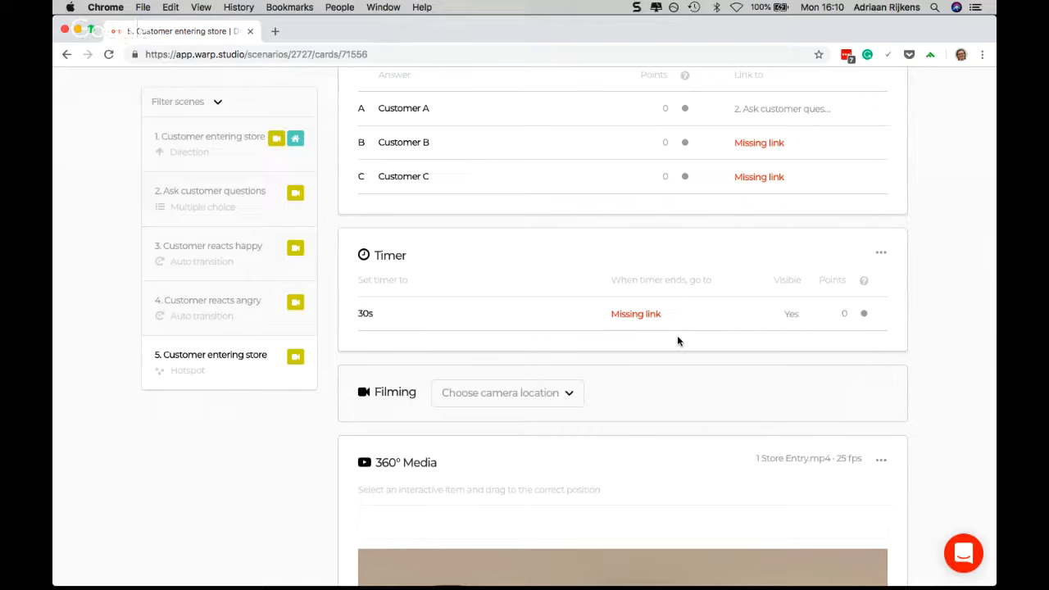
Add an auto transition scene titled "Customer Leaves" below scene 5 in the scenario flow, leaving its description empty
scroll(677, 340, up, 5)
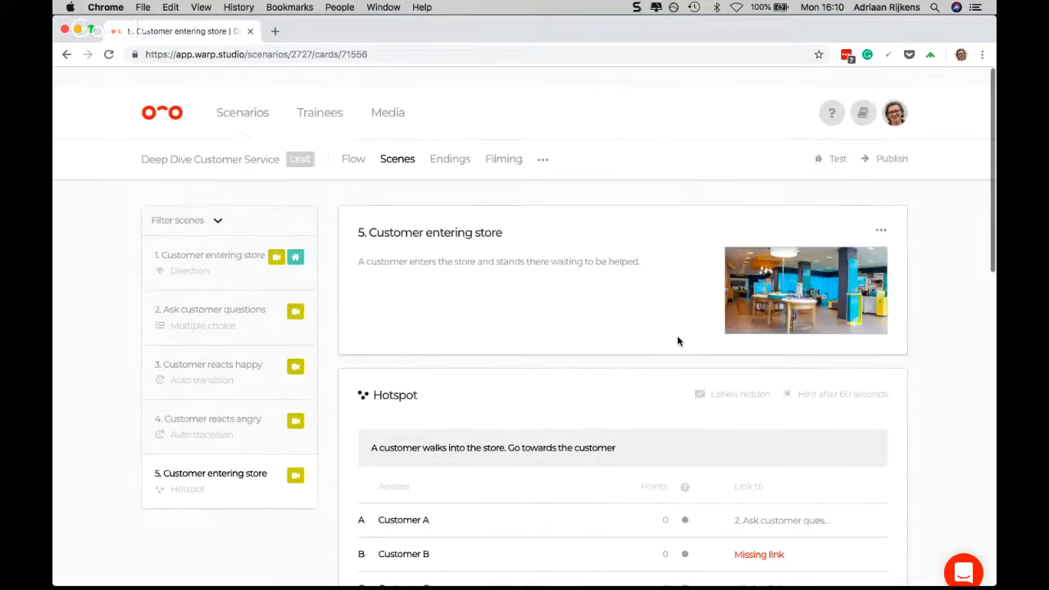
click(353, 141)
scroll(628, 368, down, 3)
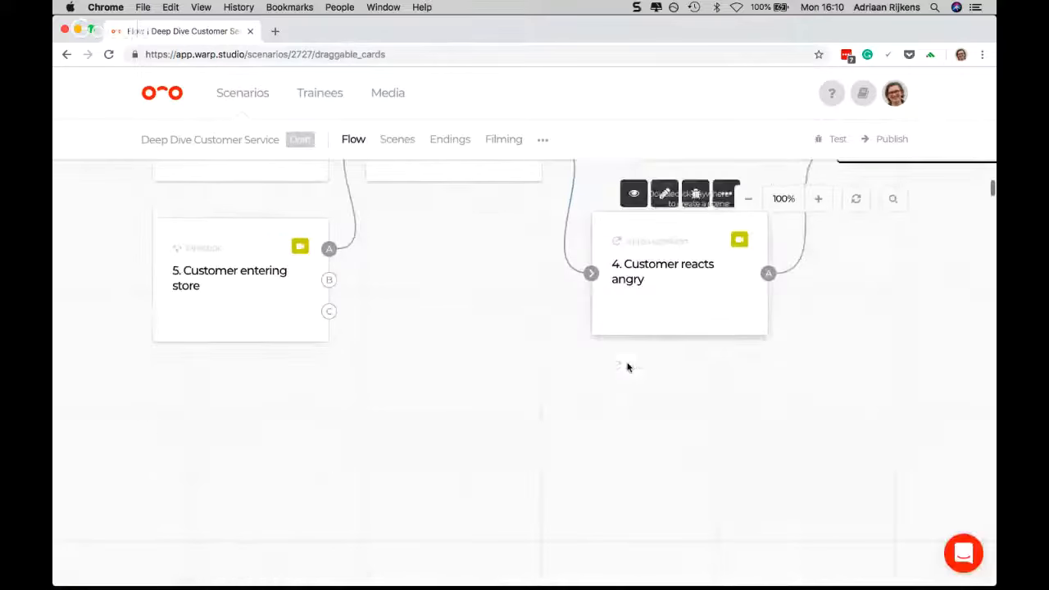
double_click(366, 423)
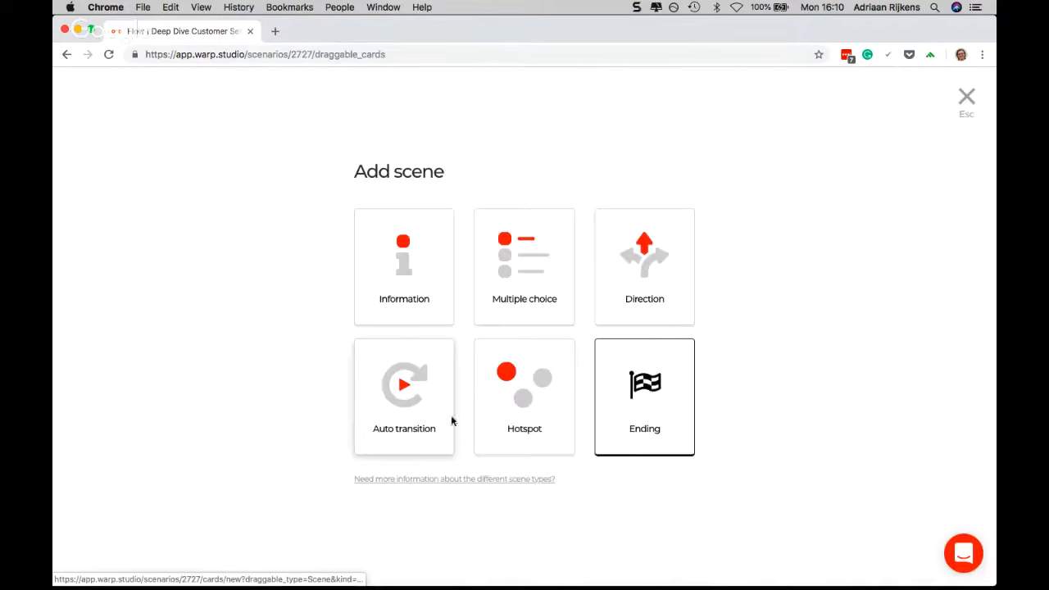
click(399, 399)
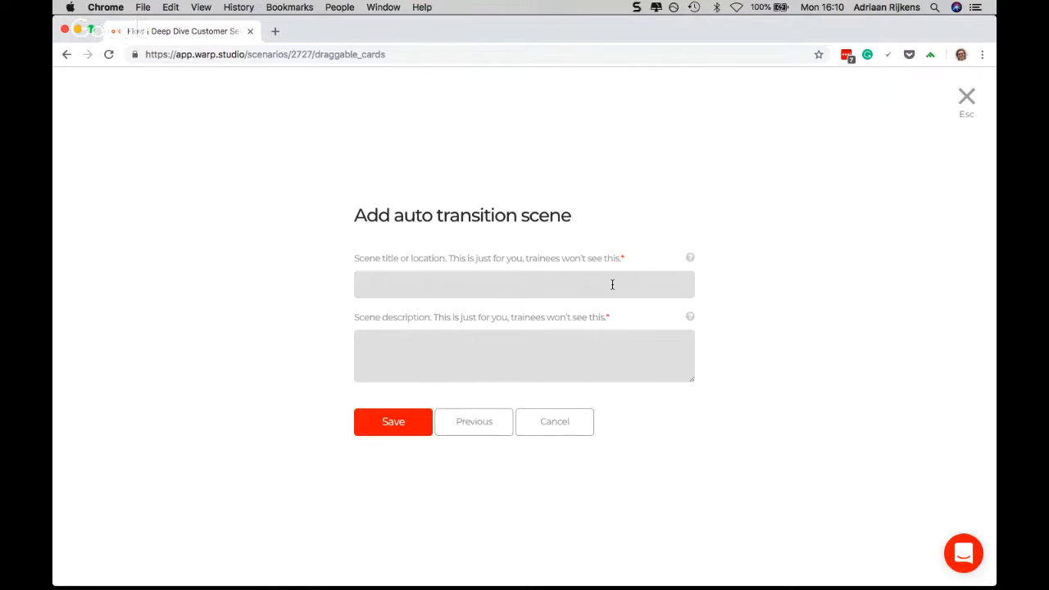
text(Customer Leaves)
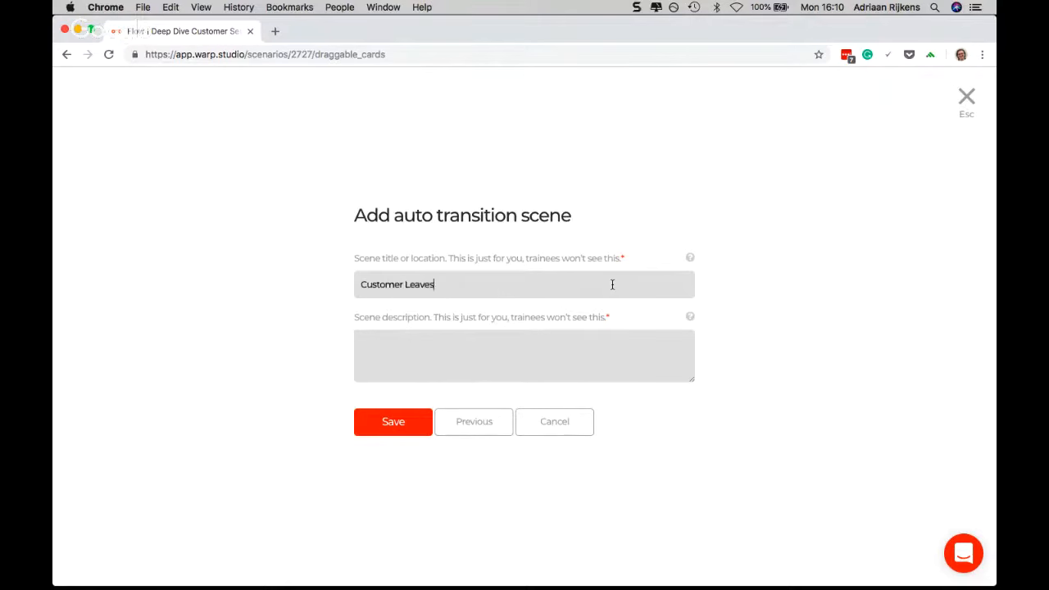
click(409, 426)
Add an ending beside the "Customer Leaves" scene in the flow and link the scene's exit A to it
double_click(633, 441)
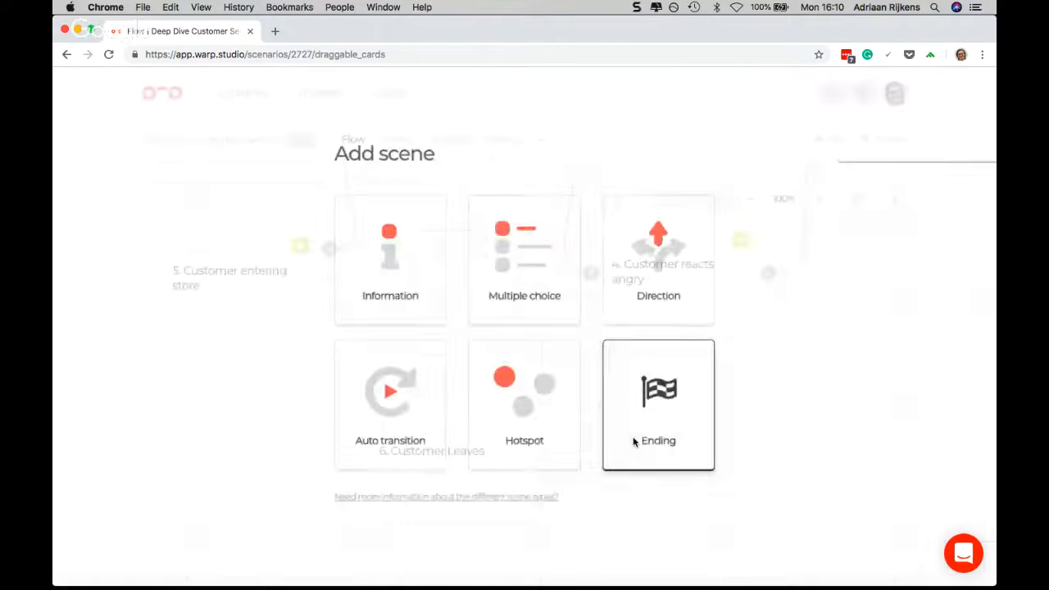
click(650, 426)
drag(537, 459, 670, 458)
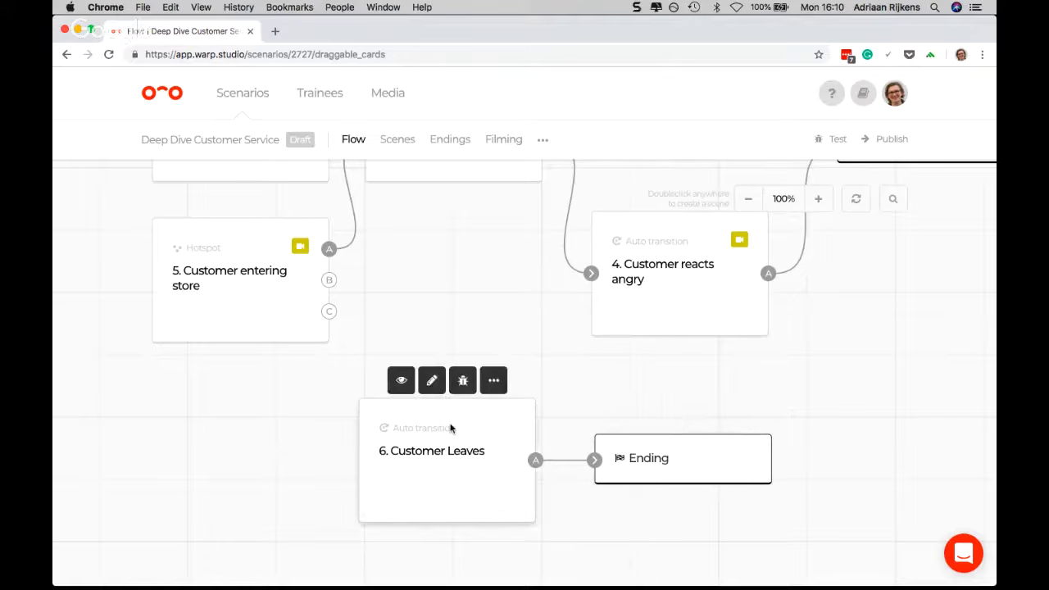
Link the end of scene 5's 30-second timer to scene "6. Customer Leaves"
scroll(449, 428, up, 2)
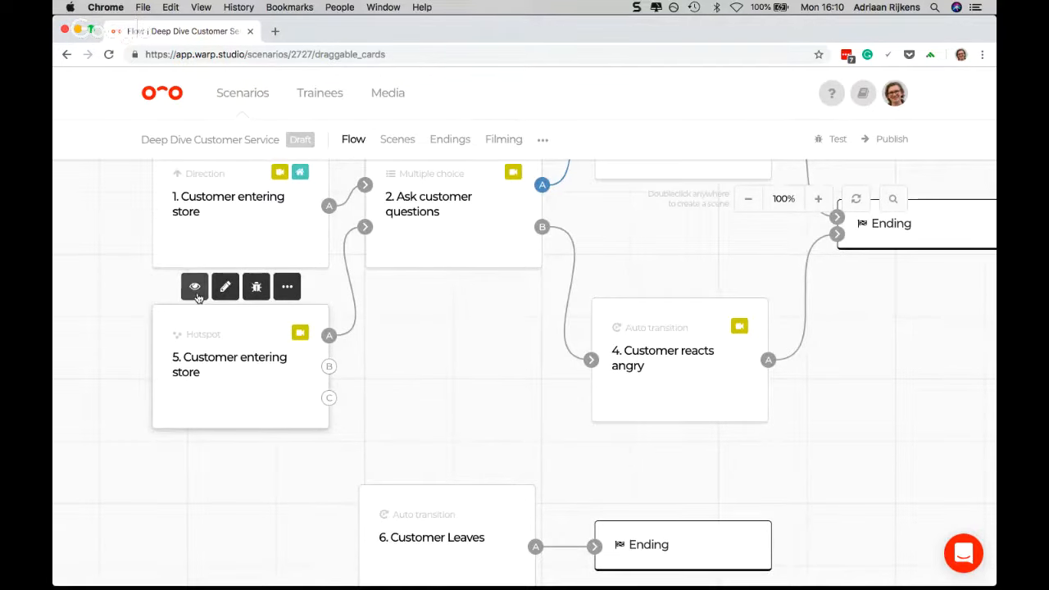
click(197, 297)
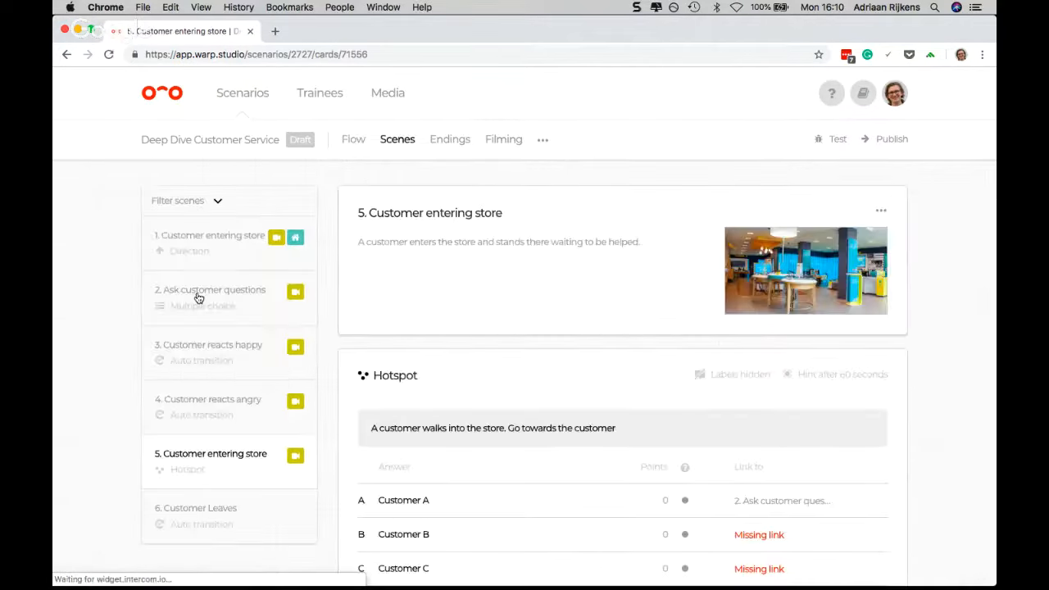
scroll(450, 300, down, 5)
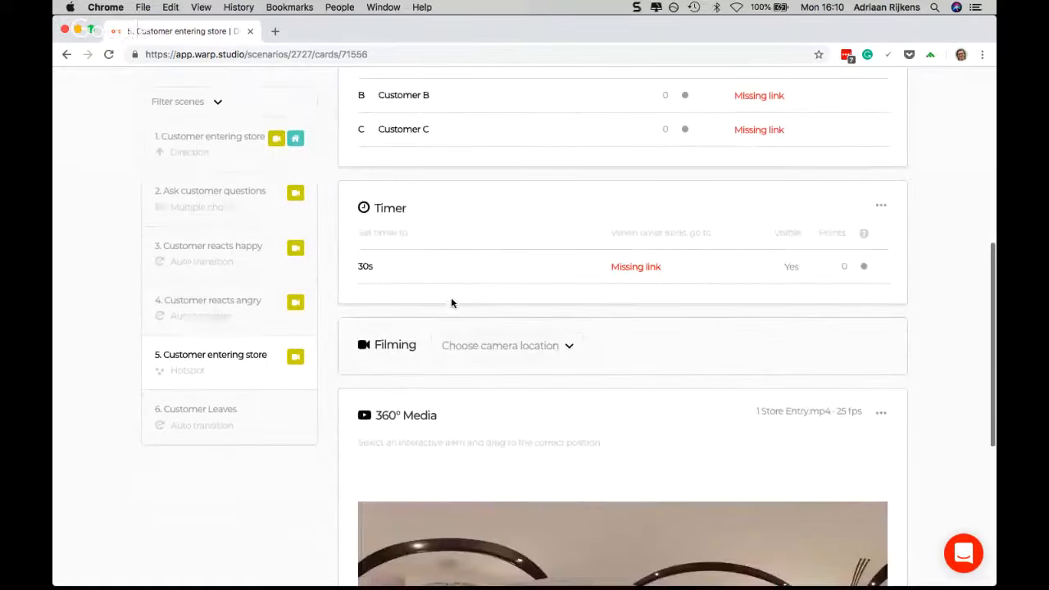
click(671, 268)
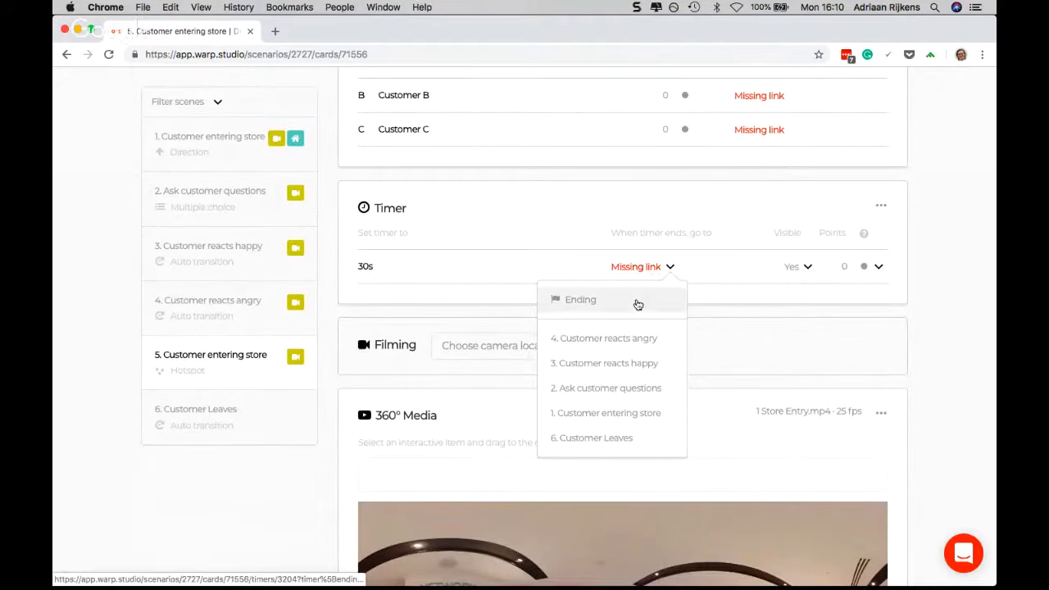
click(612, 439)
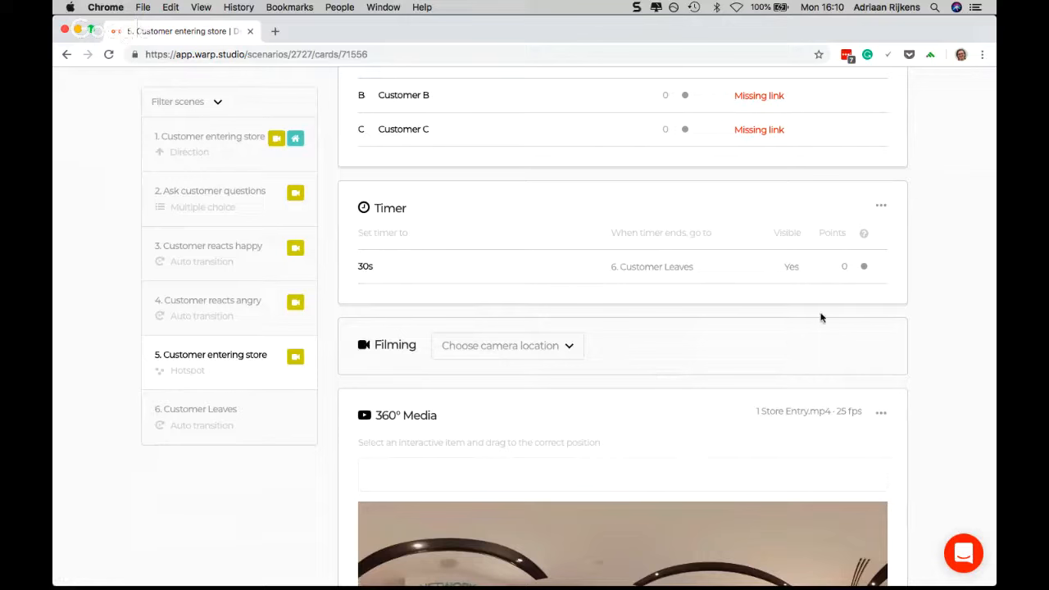
Set scene 5's timer to 2 points and make it invisible to the trainee
click(877, 268)
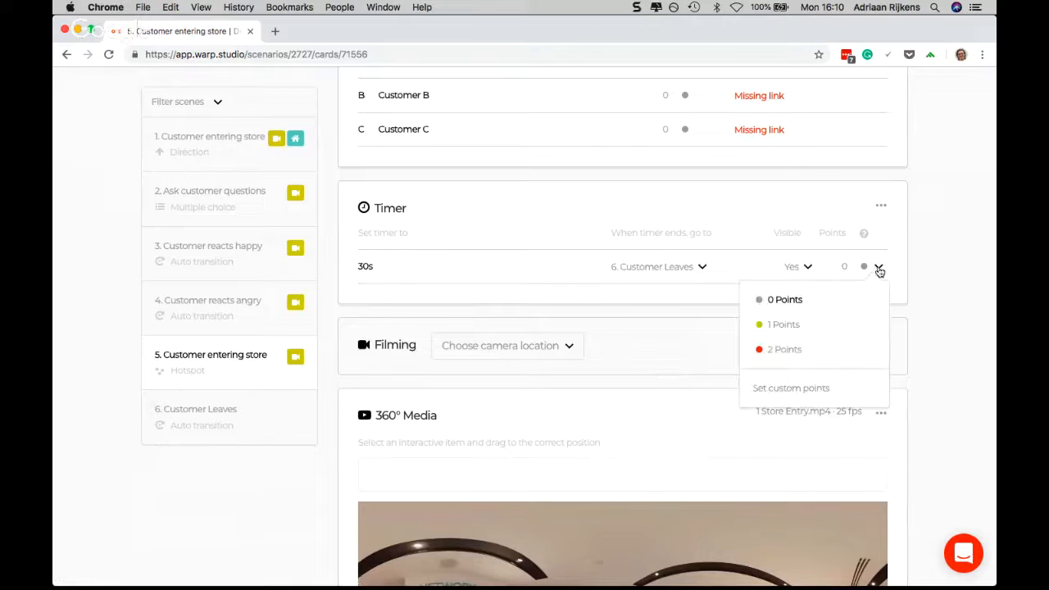
click(784, 349)
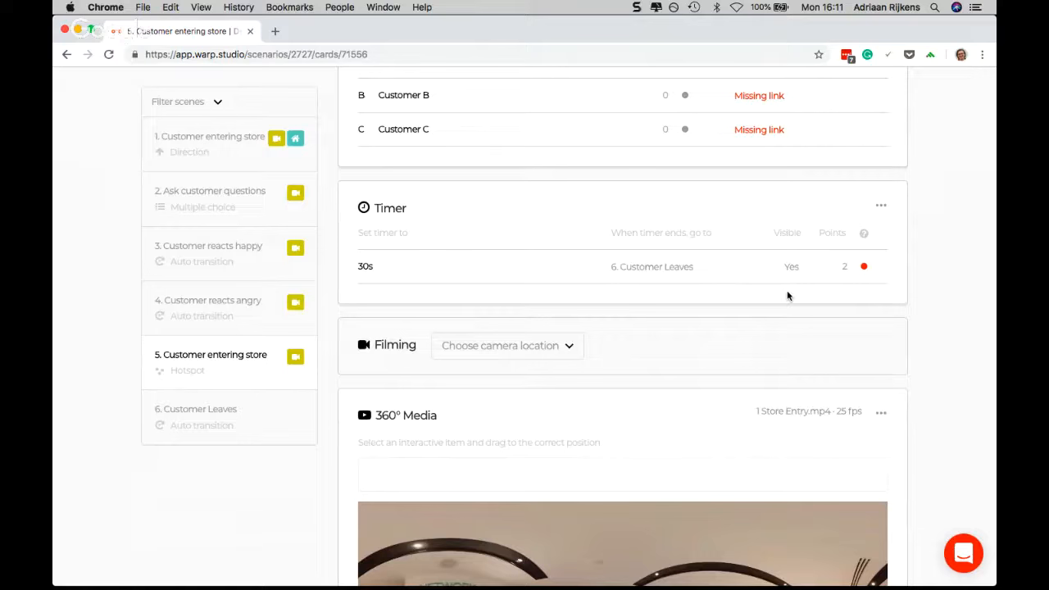
click(803, 267)
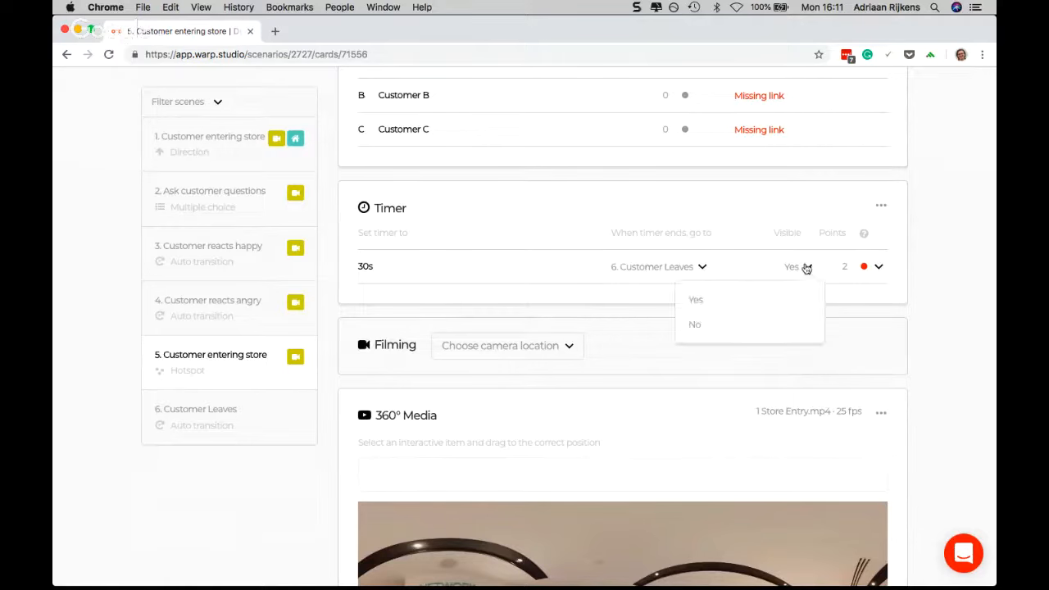
click(700, 324)
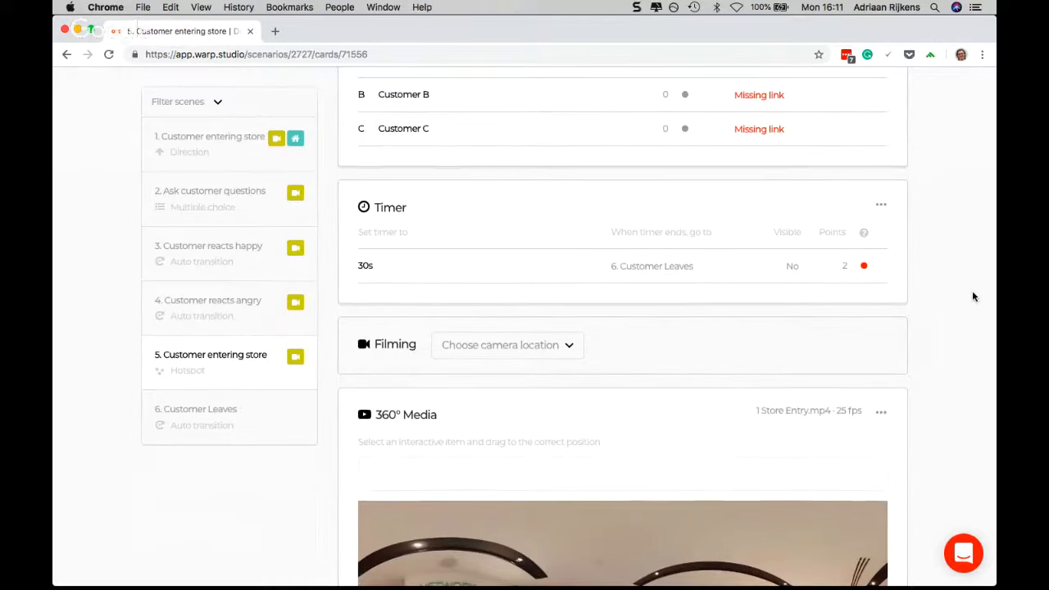
scroll(971, 290, down, 2)
scroll(972, 296, down, 3)
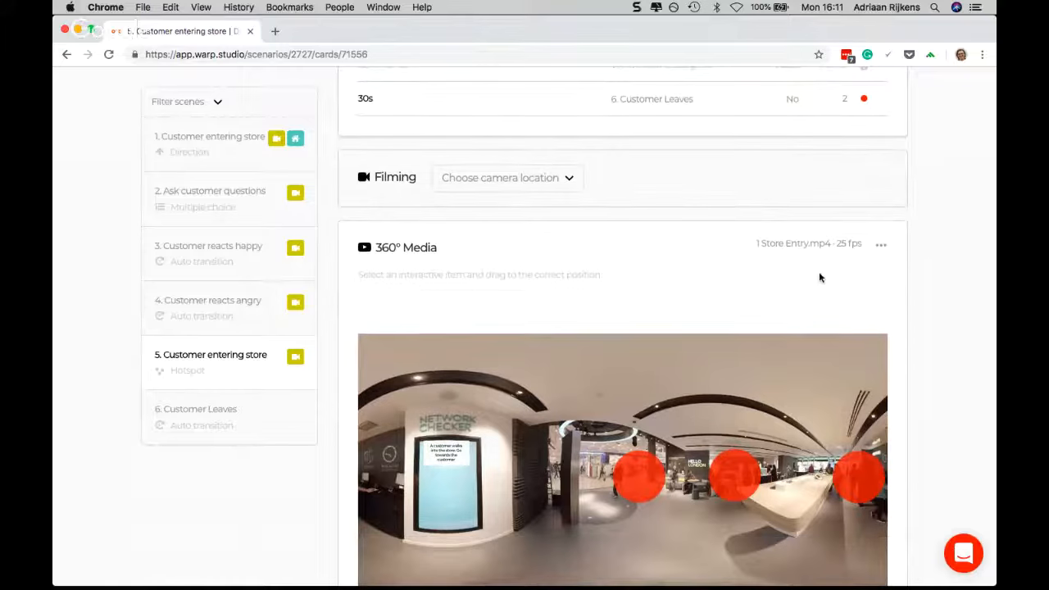
scroll(819, 276, up, 3)
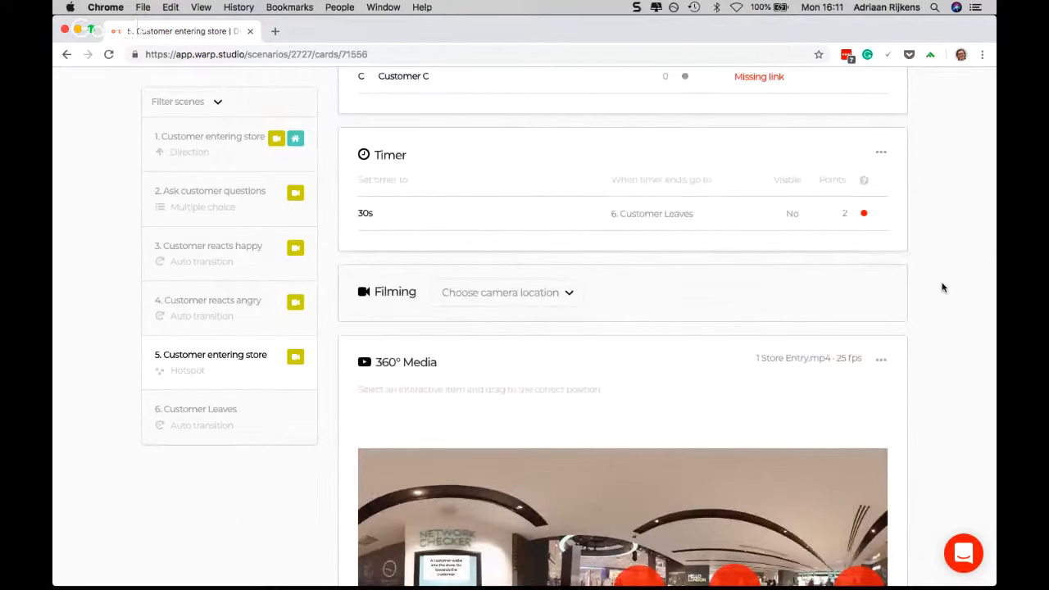
scroll(942, 288, up, 4)
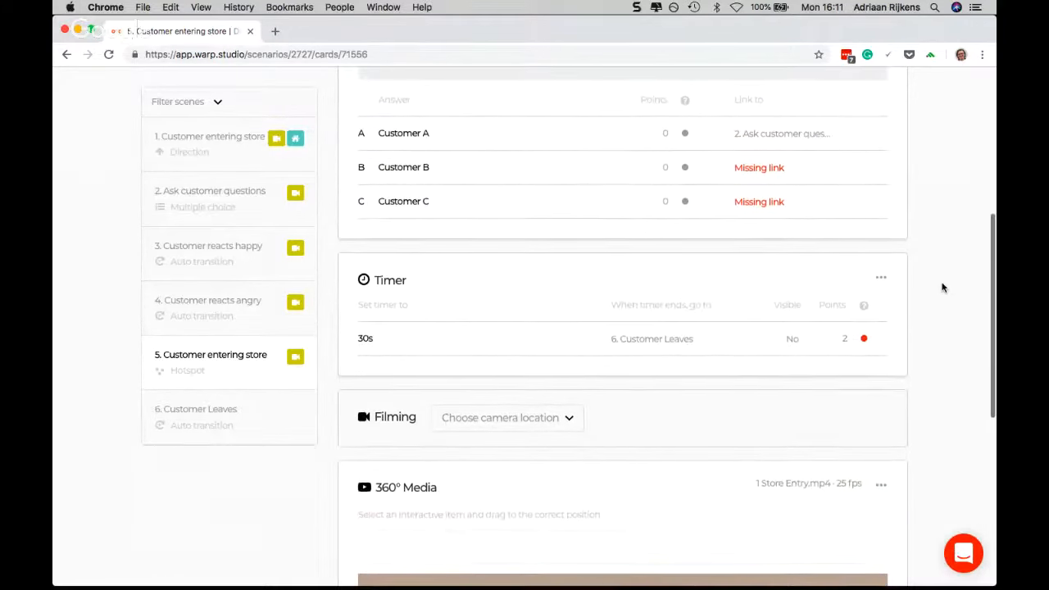
scroll(942, 287, up, 5)
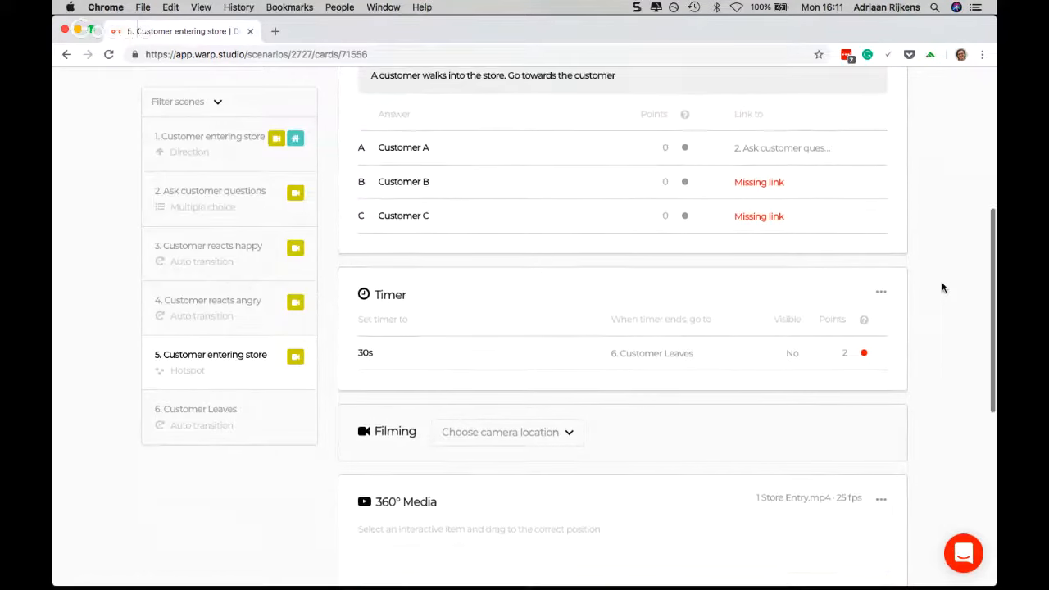
scroll(942, 287, up, 5)
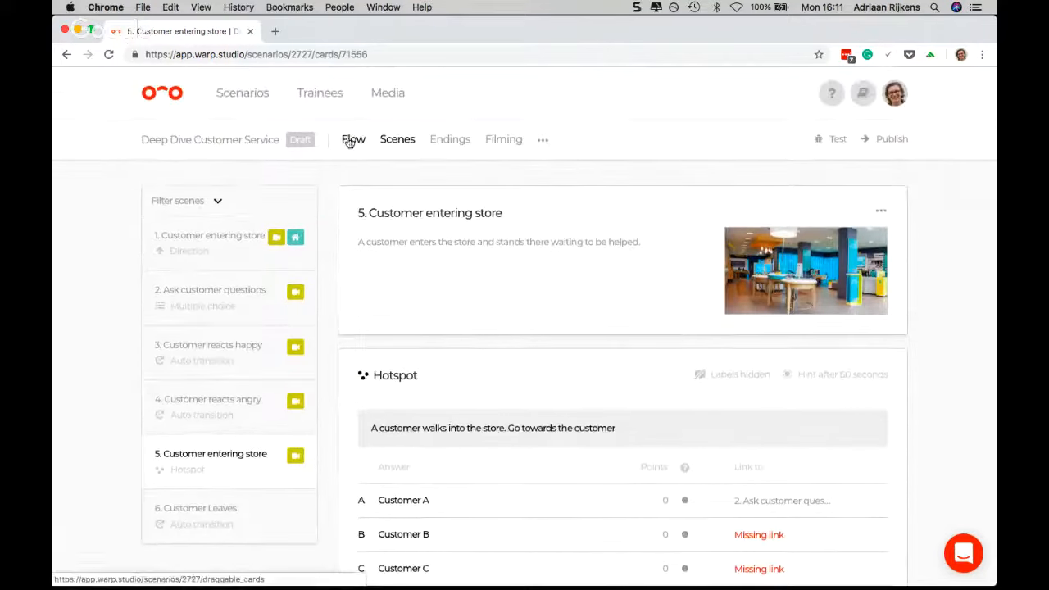
Delete the hotspot scene "5. Customer entering store" from the scenario flow
click(352, 141)
double_click(486, 352)
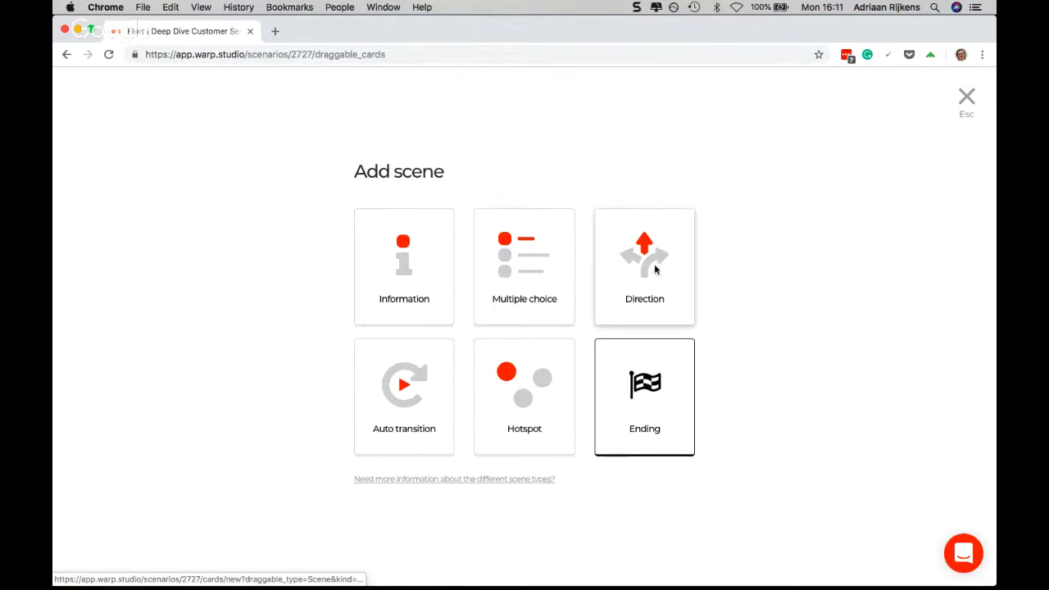
click(968, 97)
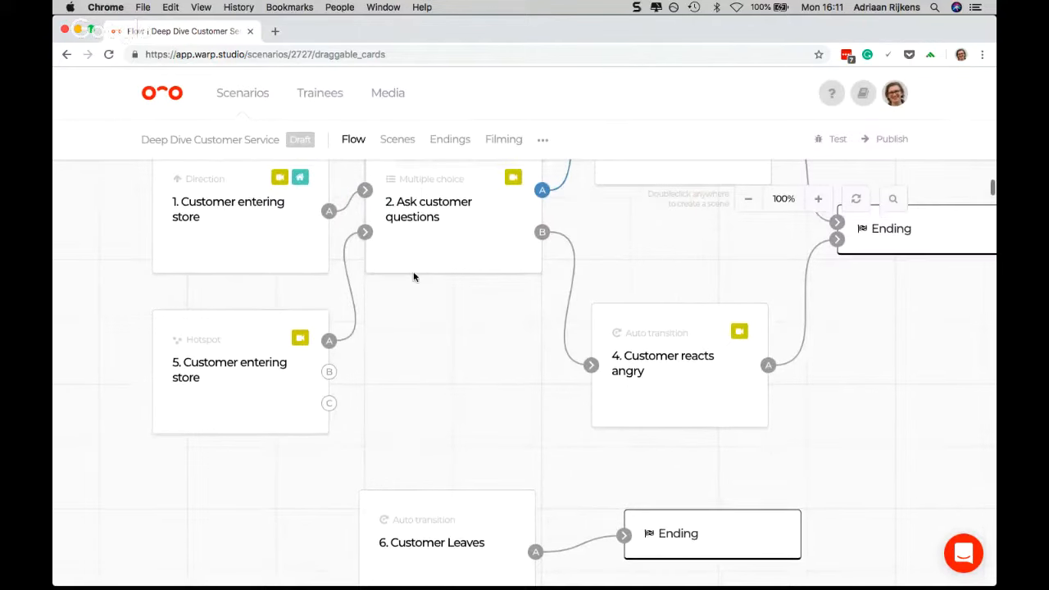
scroll(265, 330, up, 1)
scroll(265, 330, up, 1)
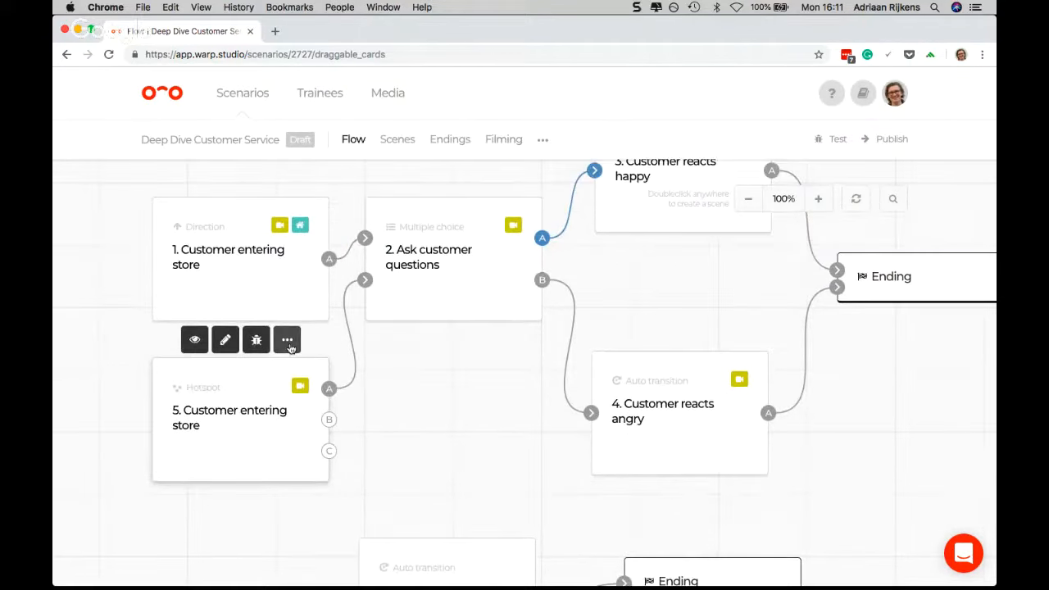
click(288, 343)
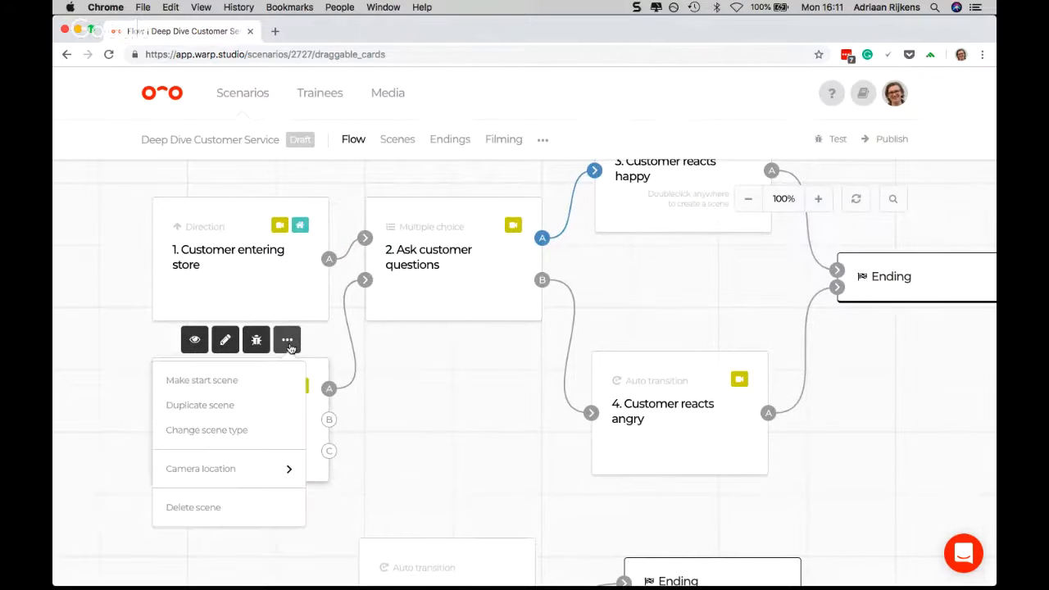
click(208, 507)
click(644, 134)
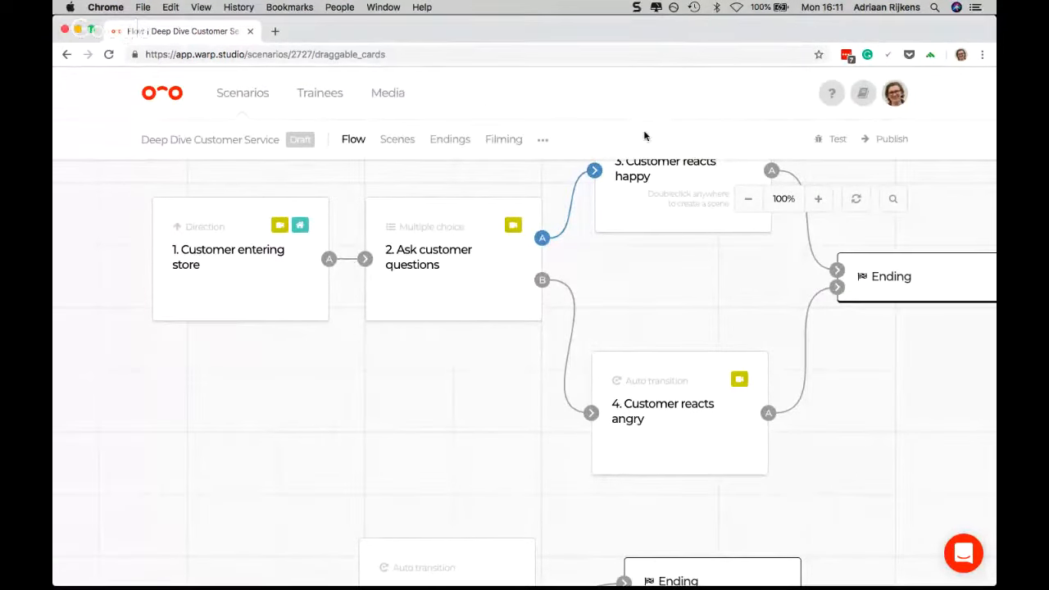
Randomize answer A of scene "2. Ask customer questions" to 2 scenes and link its second exit A to "4. Customer reacts angry"
scroll(415, 347, down, 4)
scroll(415, 347, up, 6)
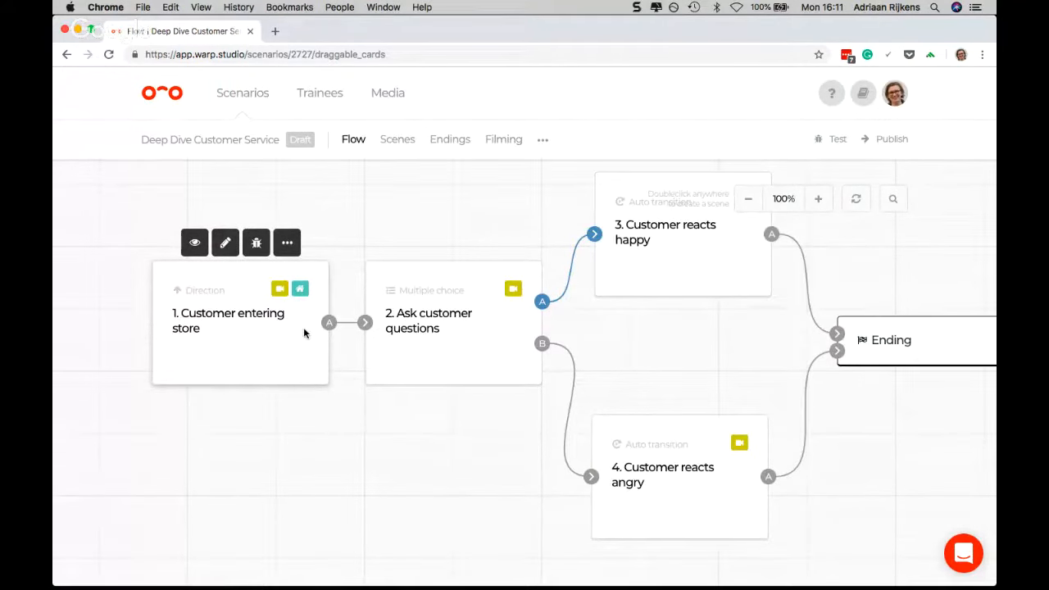
scroll(426, 325, up, 1)
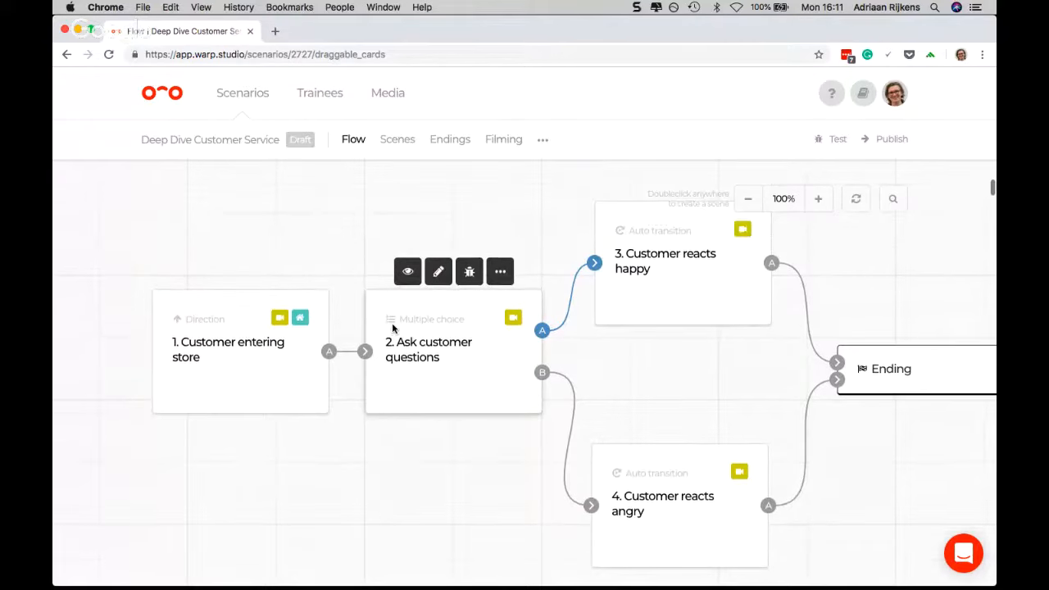
scroll(394, 327, right, 3)
scroll(393, 328, right, 1)
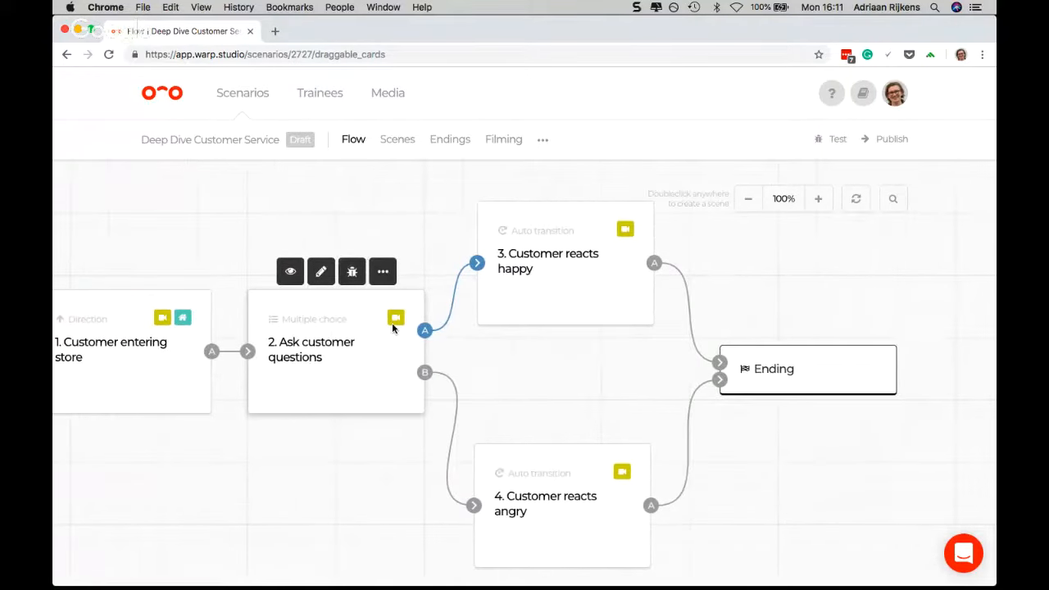
click(347, 351)
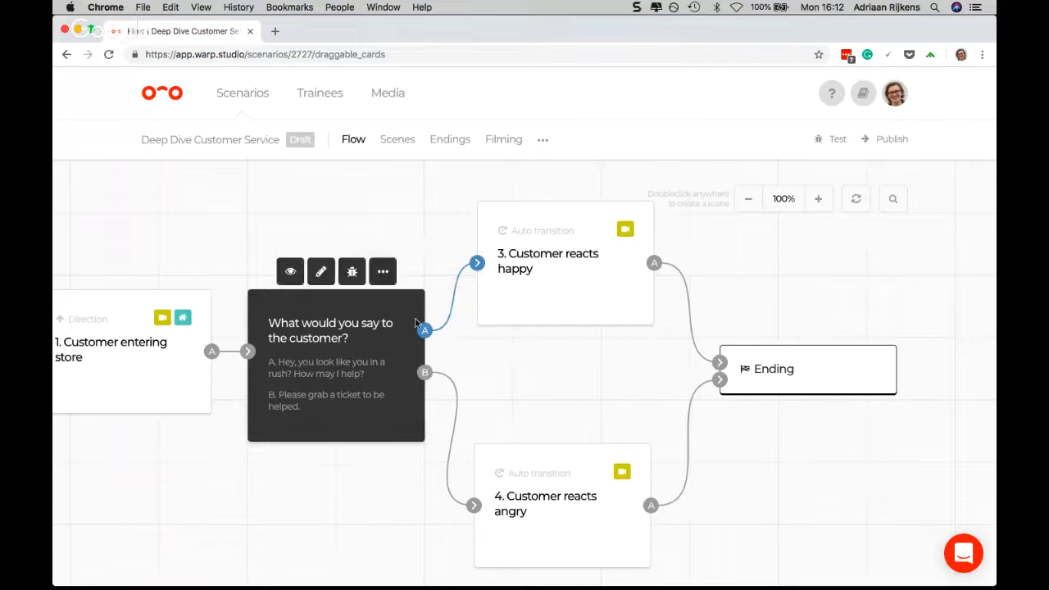
drag(425, 331, 496, 253)
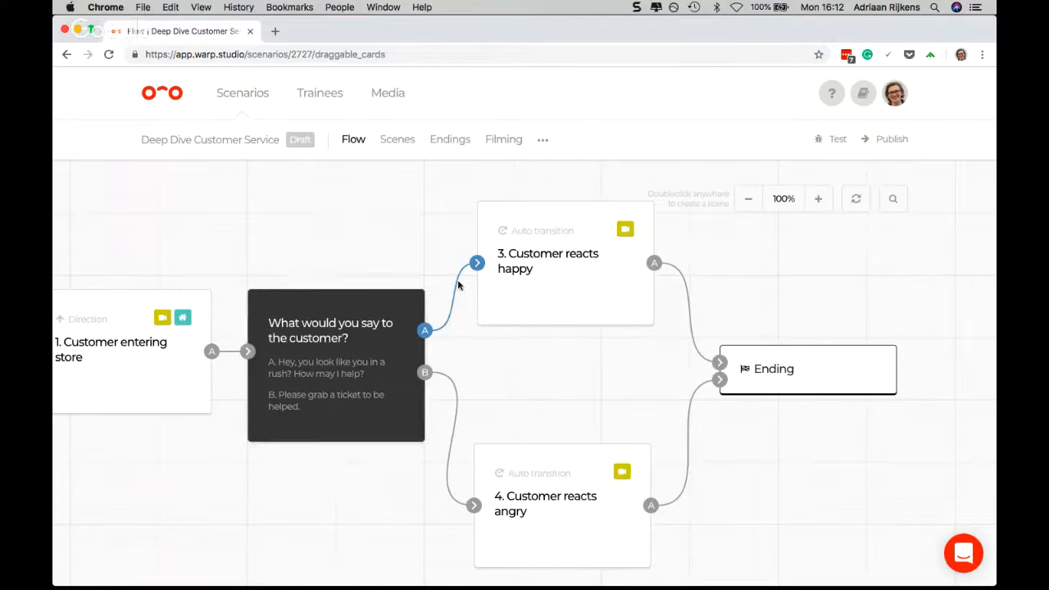
click(477, 265)
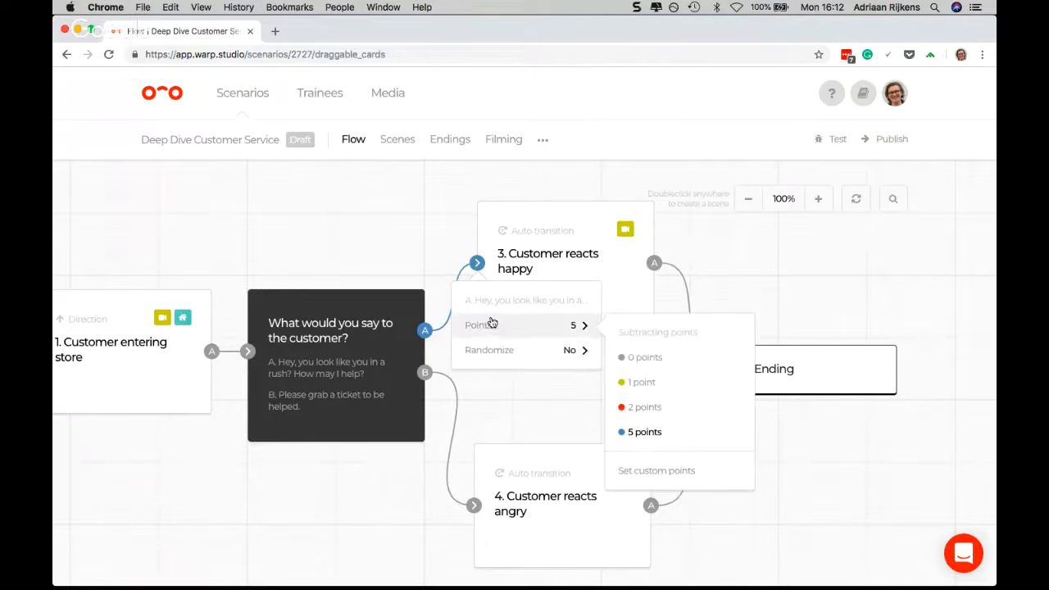
mouse_move(498, 352)
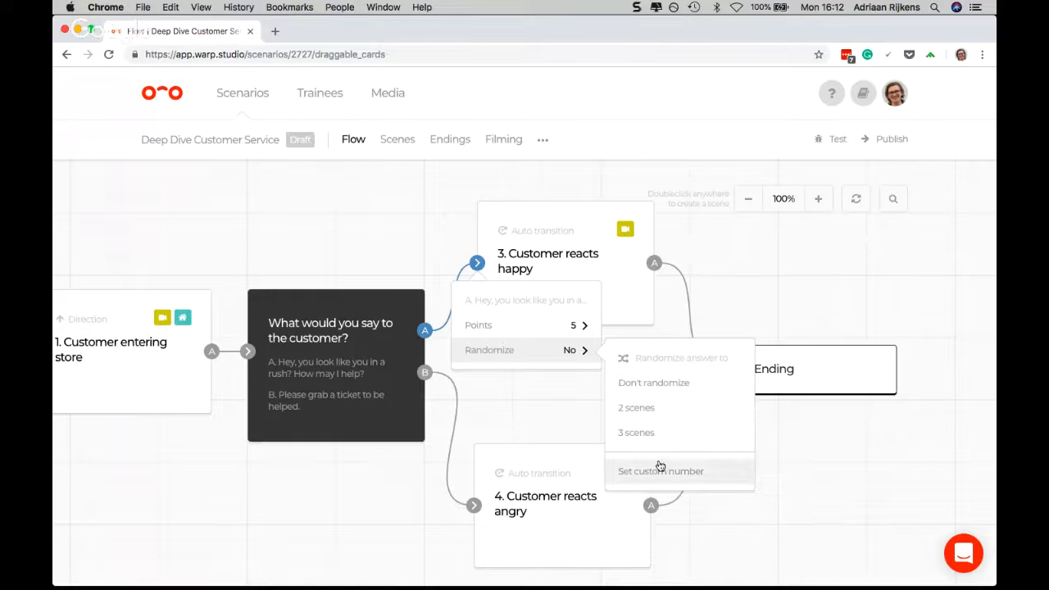
click(682, 415)
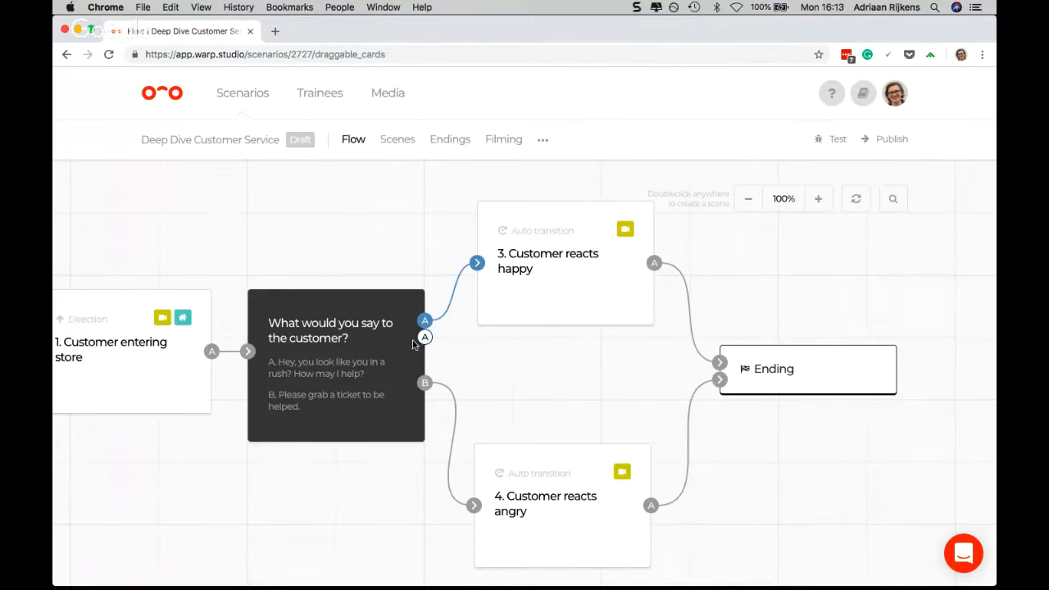
drag(424, 338, 504, 480)
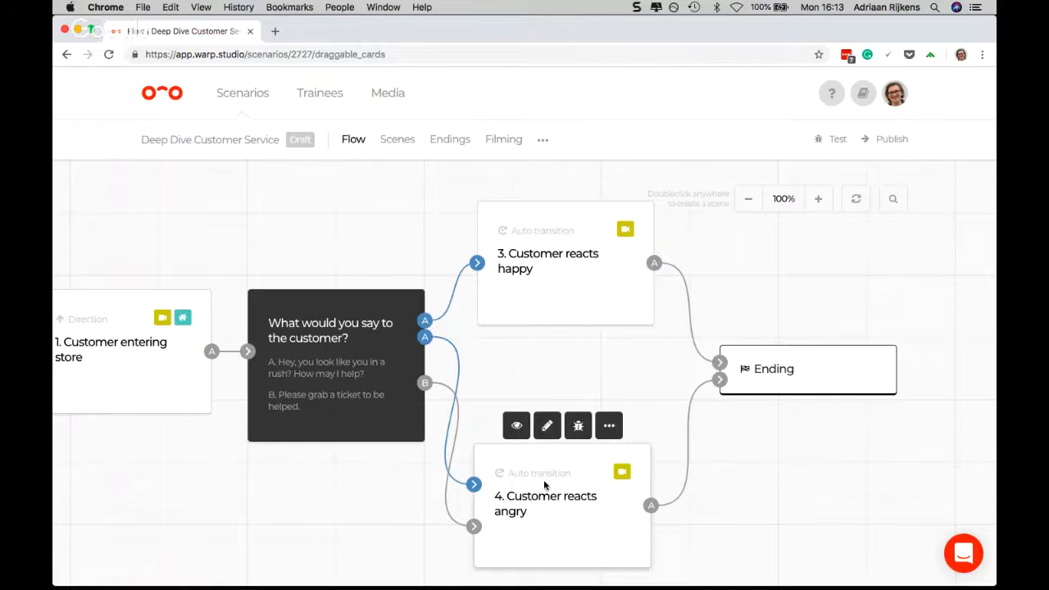
Move scenes 1 and 2 away from the two customer reaction scenes to spread out the connections in the flow
drag(362, 406, 322, 408)
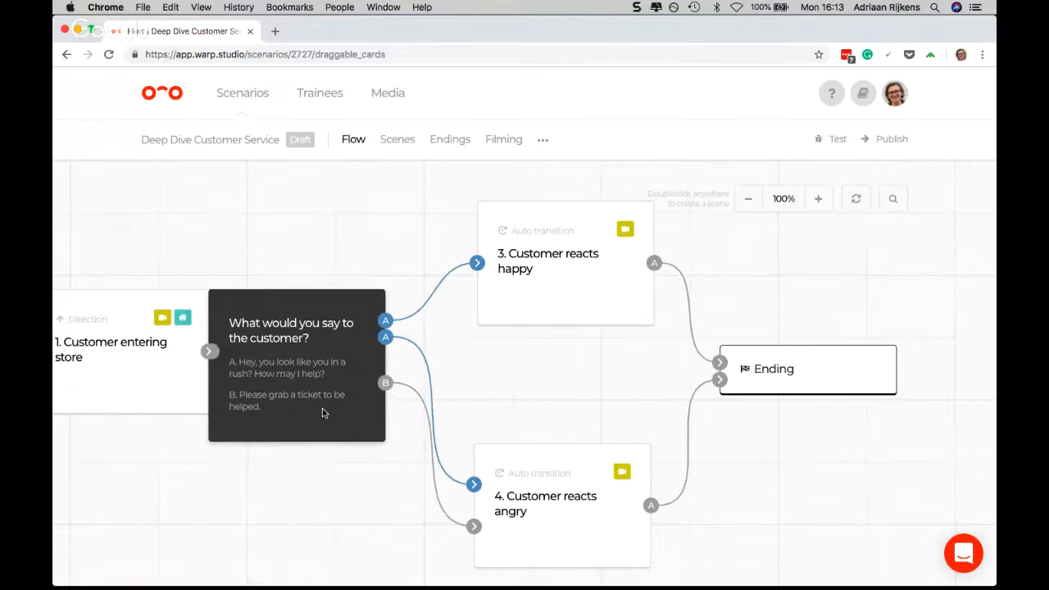
scroll(246, 402, down, 2)
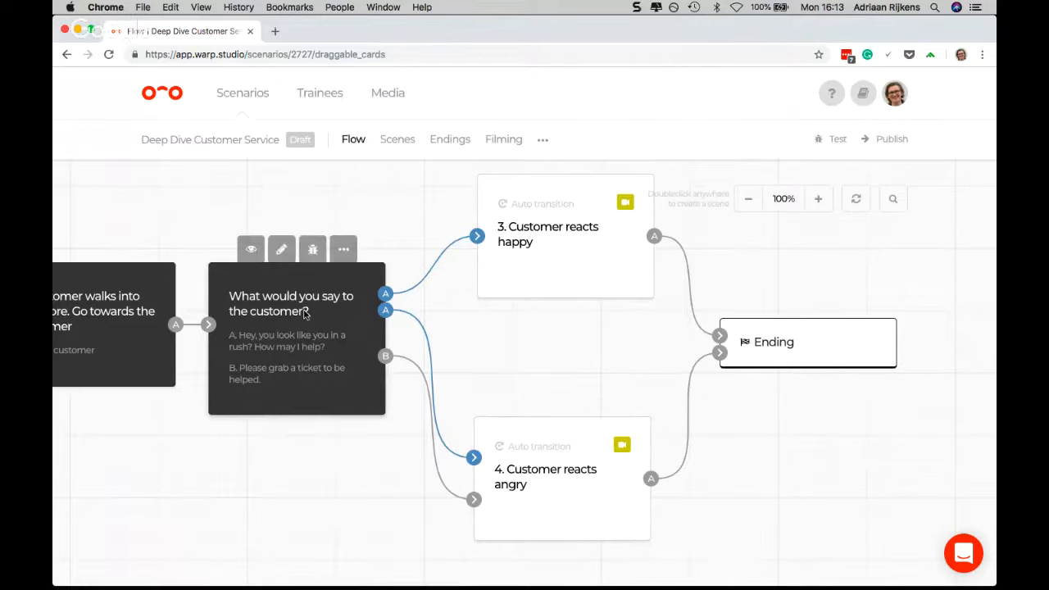
mouse_move(317, 314)
mouse_down()
mouse_move(362, 305)
mouse_move(321, 304)
mouse_move(335, 308)
mouse_up()
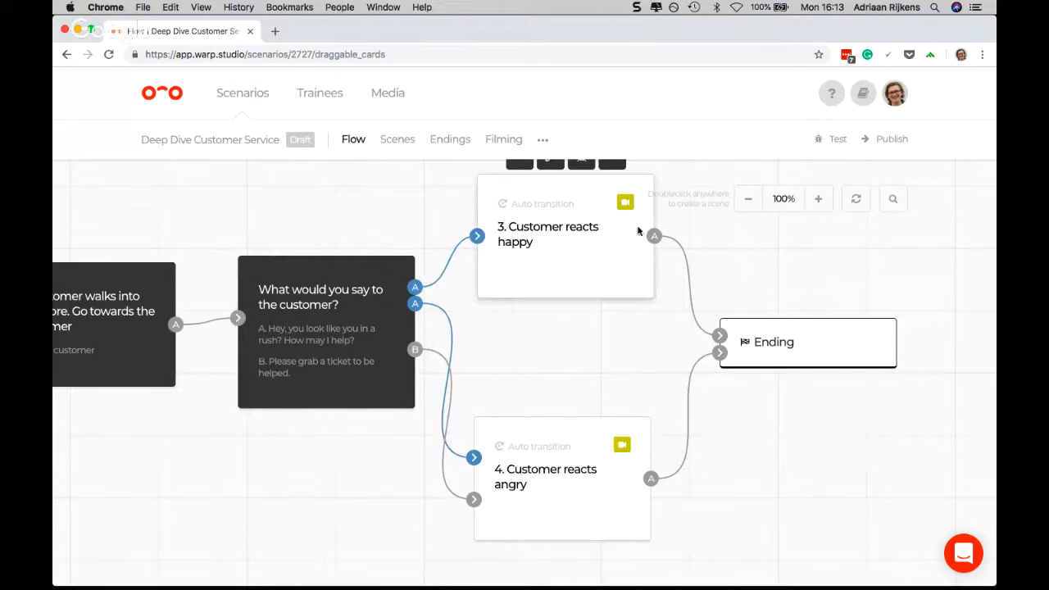
mouse_move(546, 283)
click(747, 202)
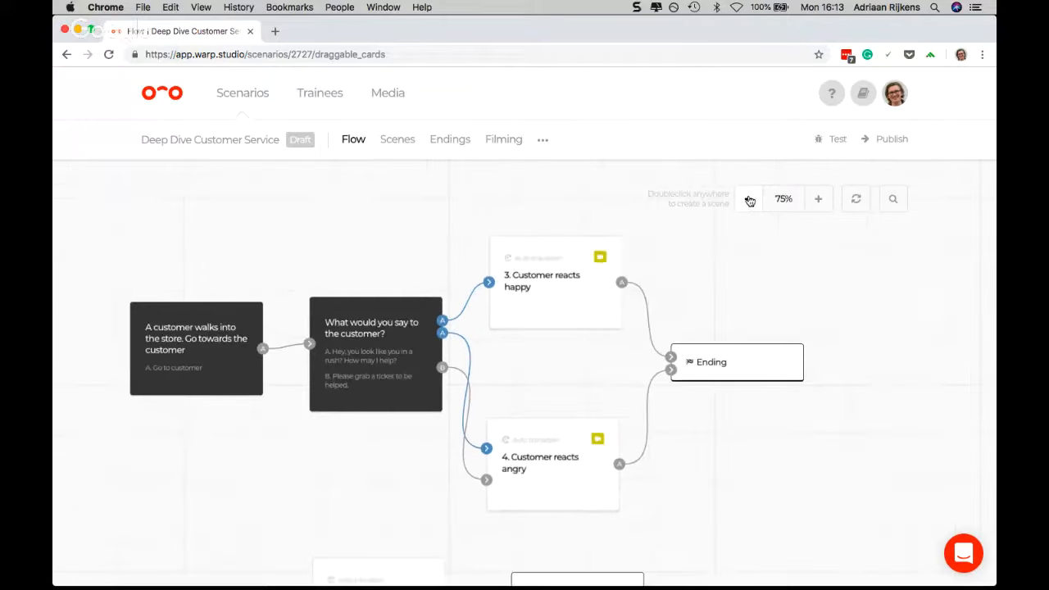
scroll(352, 311, down, 1)
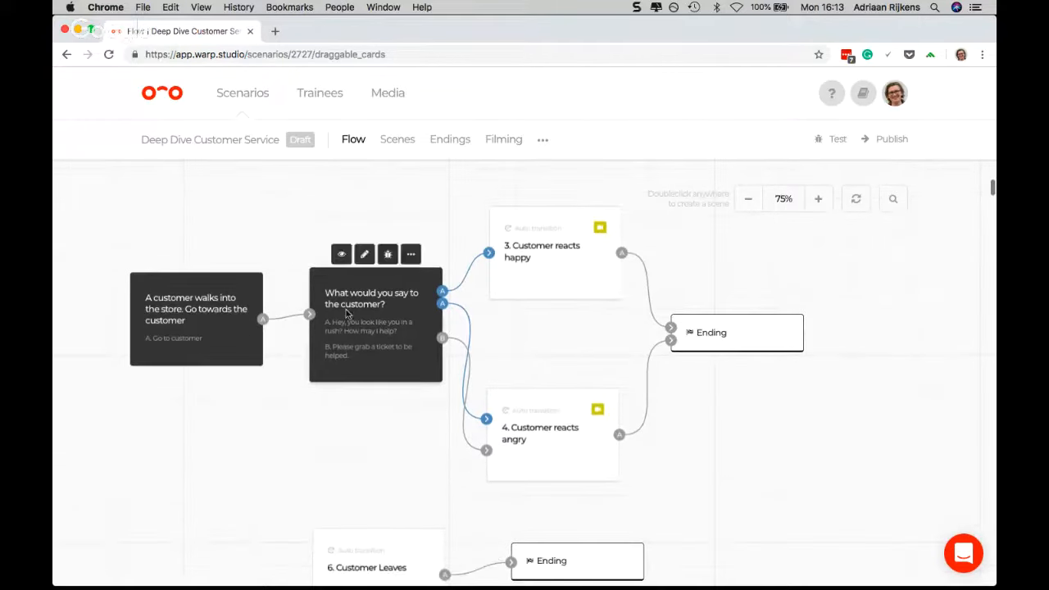
drag(346, 310, 322, 310)
drag(236, 334, 160, 339)
drag(331, 336, 288, 347)
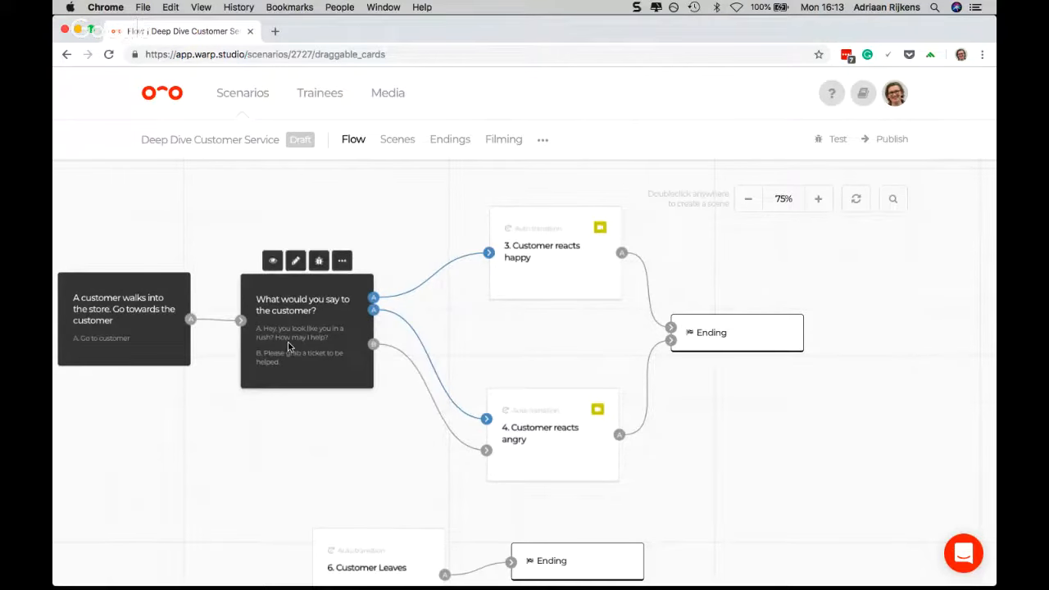
Move the scene "6. Customer Leaves" and its ending together to directly beneath scenes 1 and 2 in the flow
scroll(287, 346, down, 4)
drag(366, 494, 366, 483)
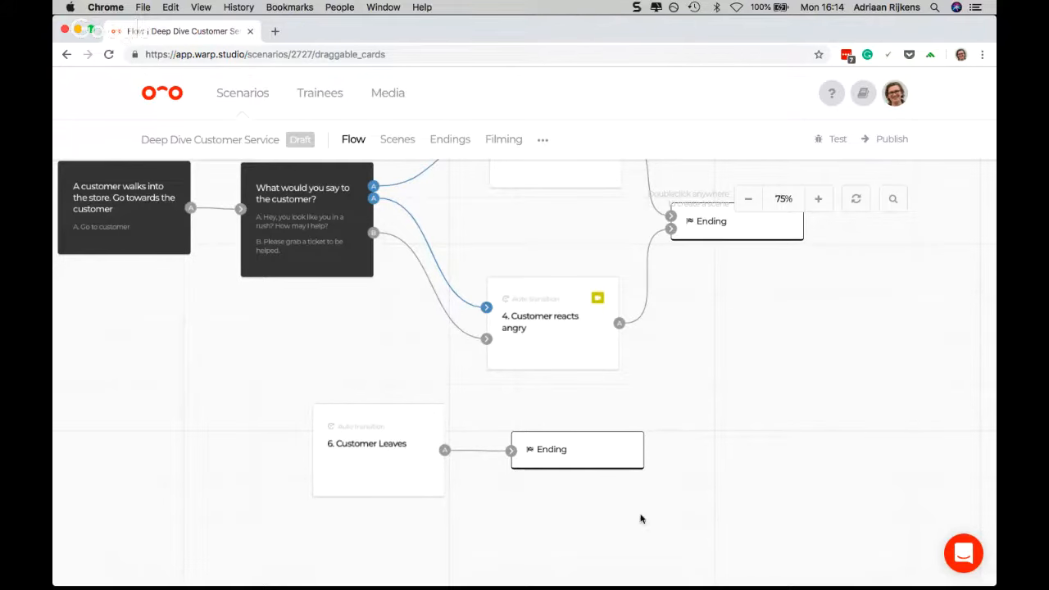
mouse_move(398, 474)
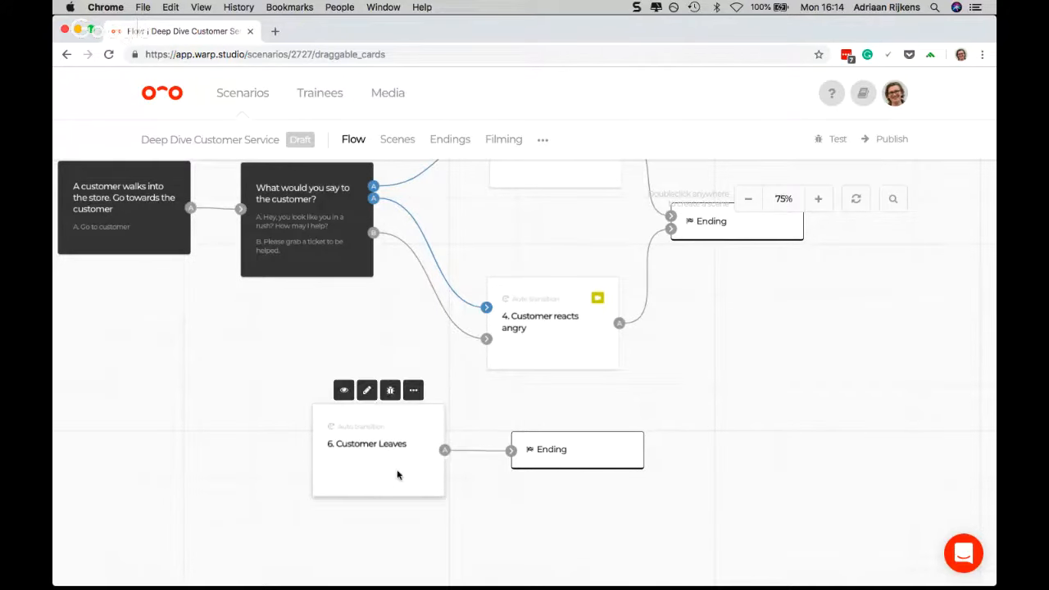
drag(402, 474, 194, 425)
drag(558, 459, 327, 410)
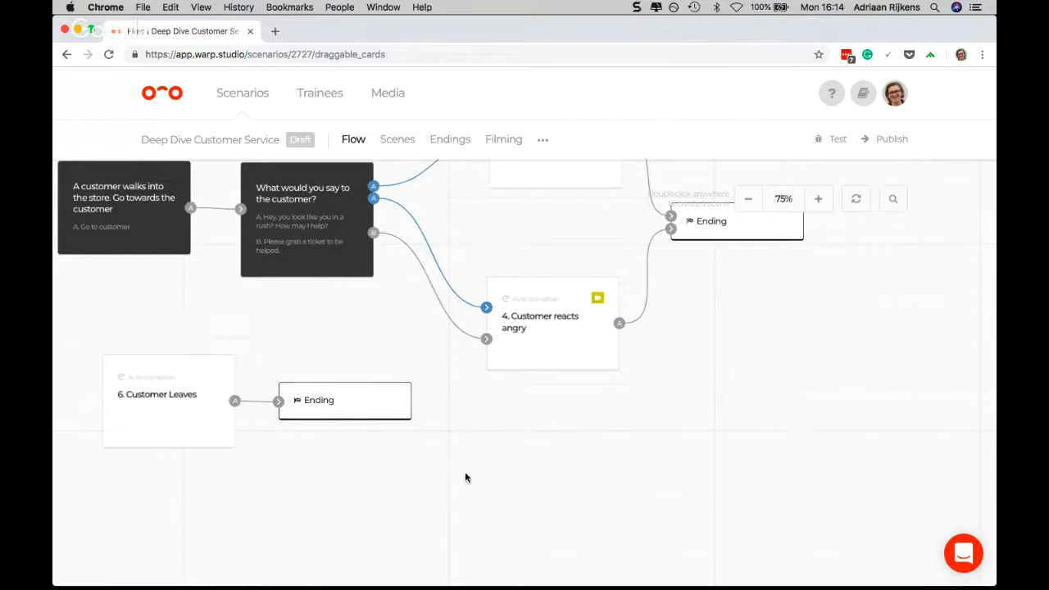
drag(465, 468, 72, 344)
drag(146, 397, 100, 338)
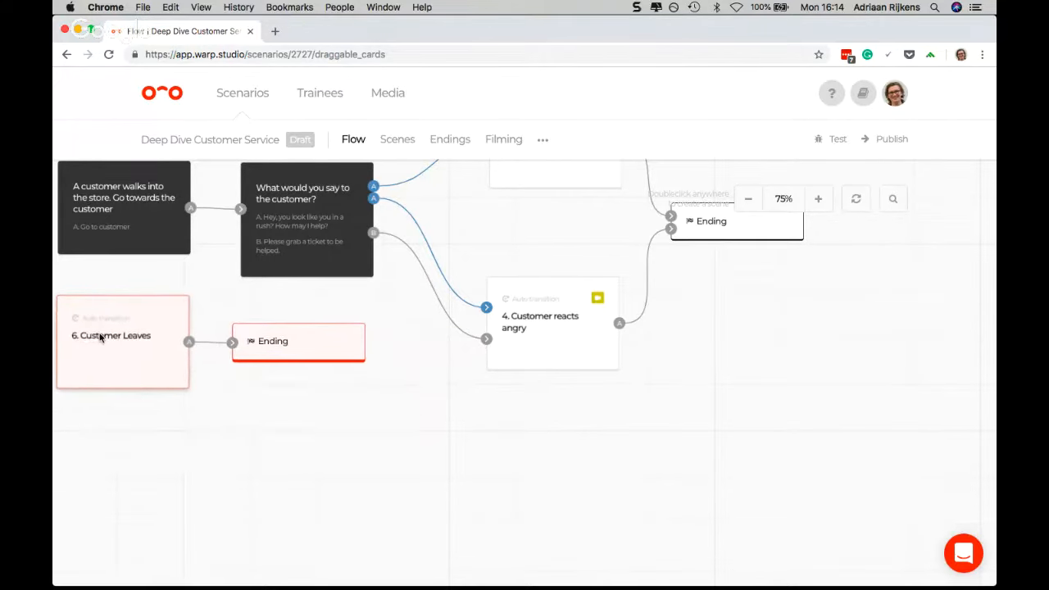
Select all scenes and endings in the flow and shift them together slightly down and to the left
click(744, 201)
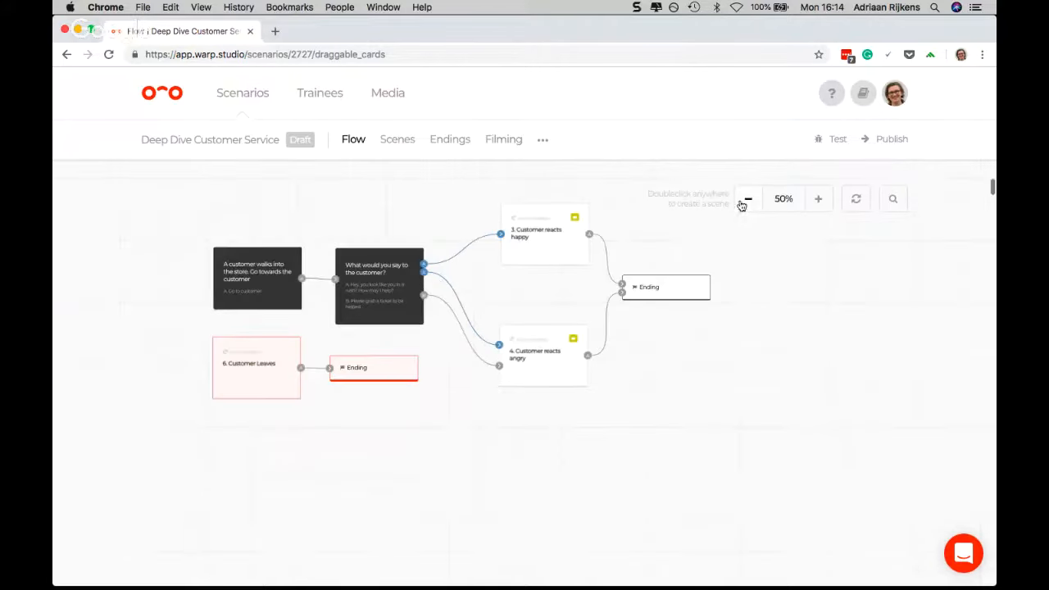
drag(192, 188, 749, 391)
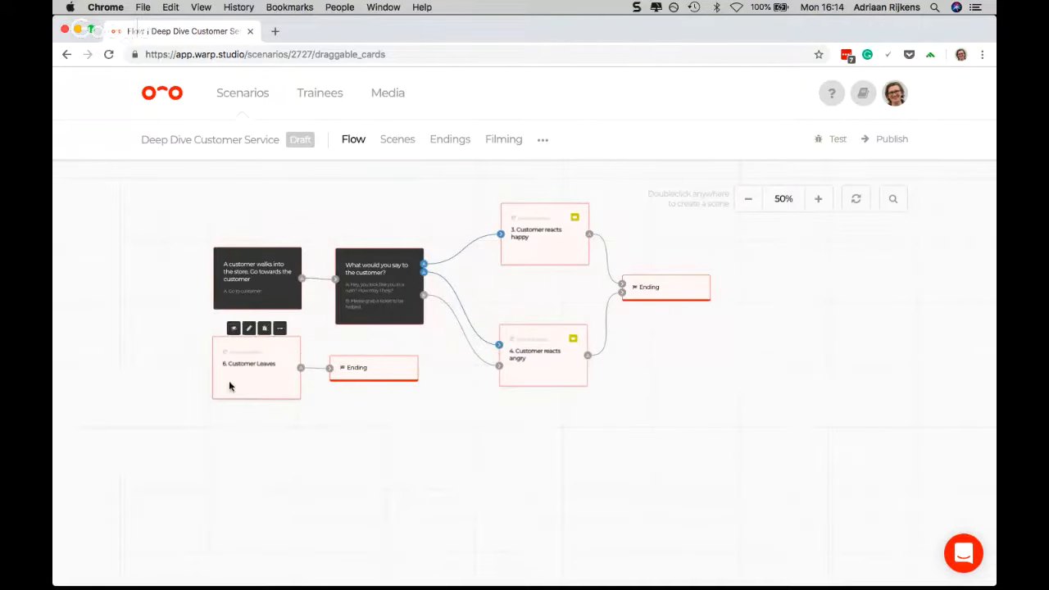
drag(228, 386, 207, 418)
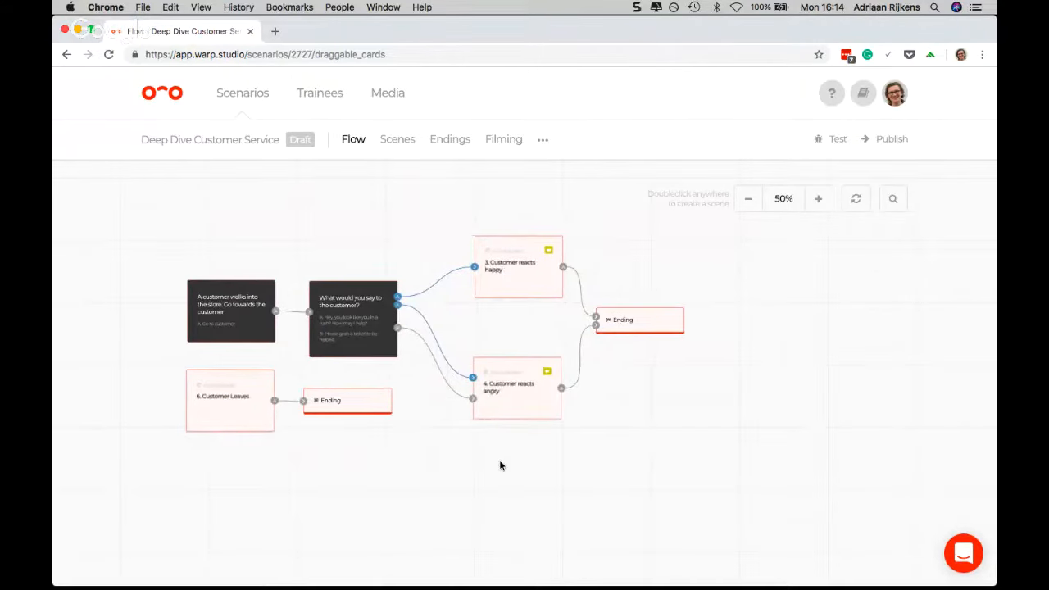
click(502, 466)
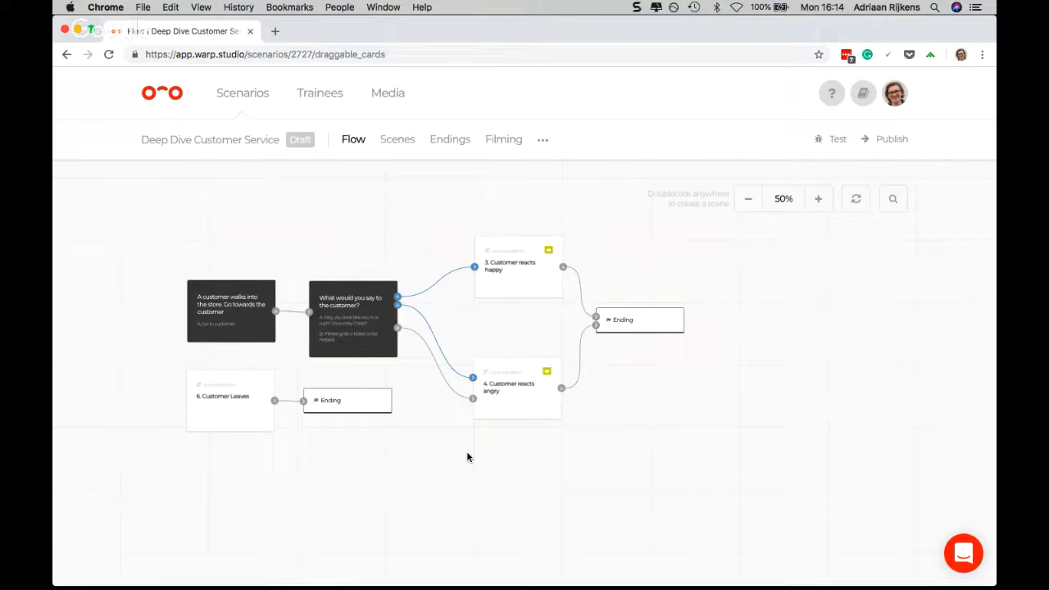
Flip all scene cards back and forth between their titles and their question and answer texts
click(854, 205)
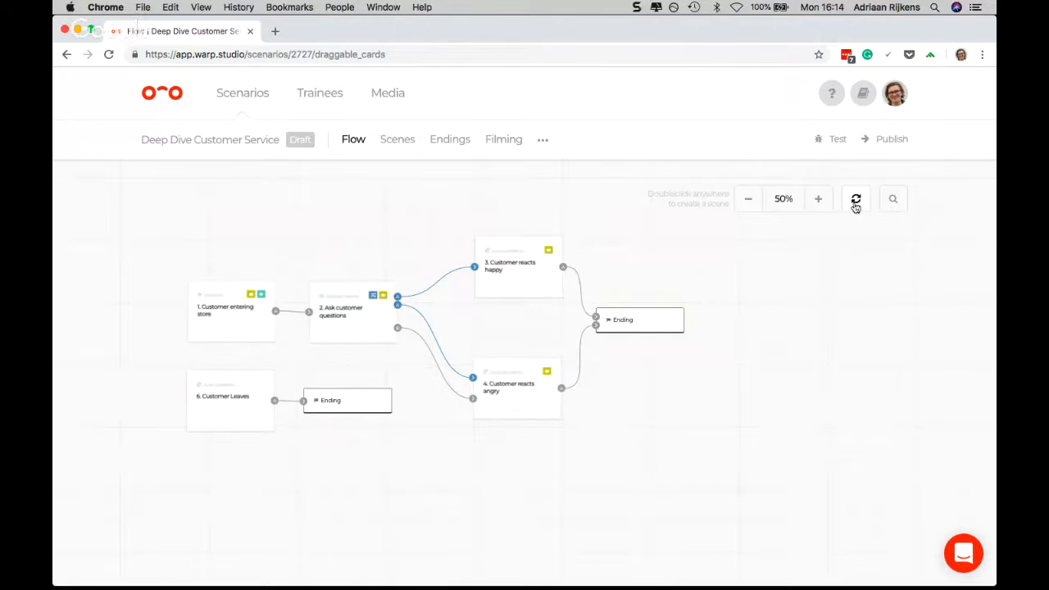
click(855, 205)
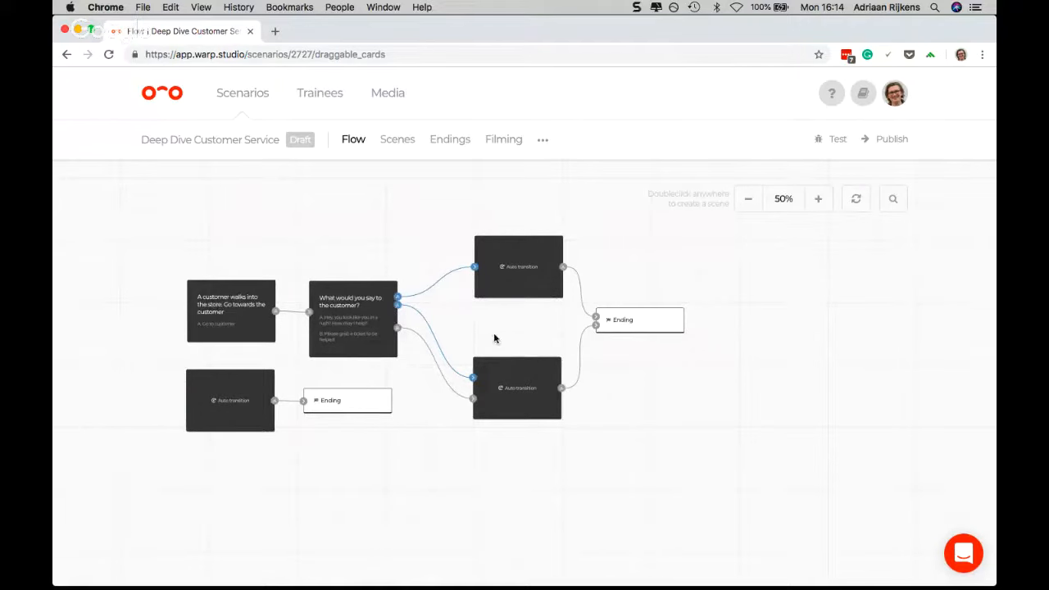
scroll(487, 317, down, 2)
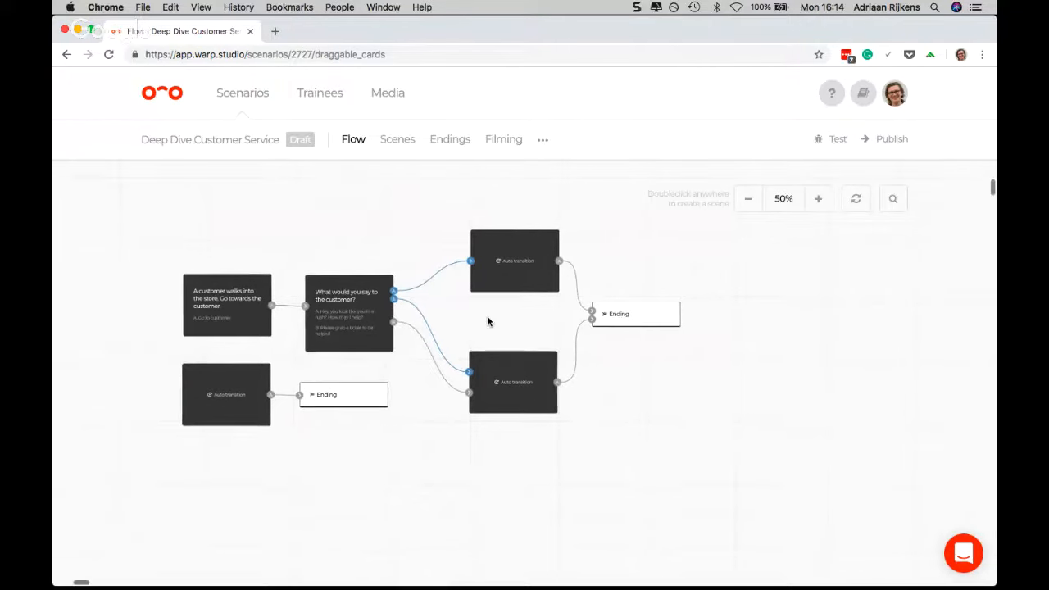
click(817, 198)
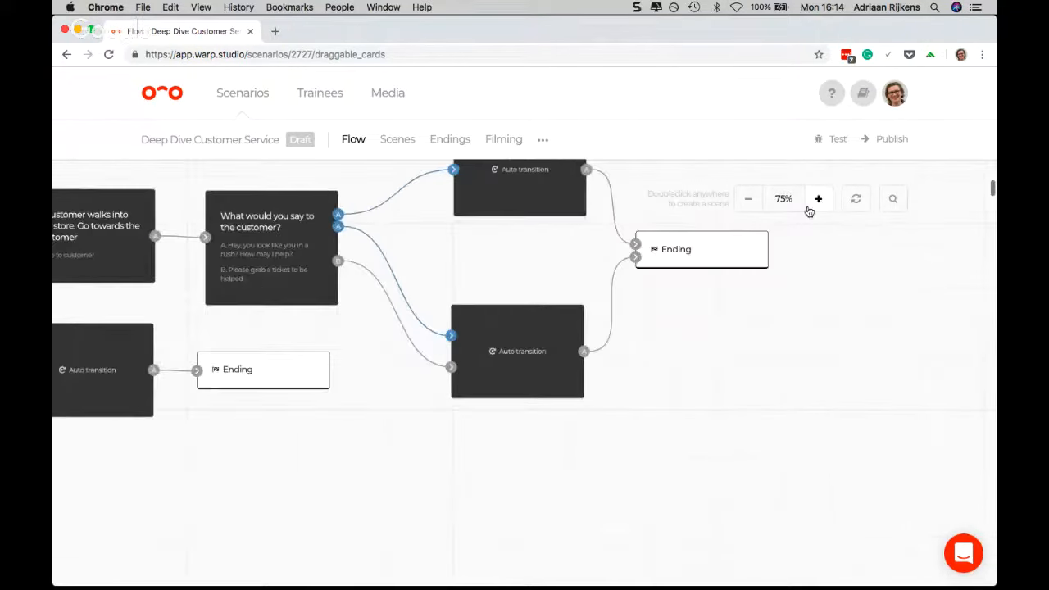
scroll(465, 269, up, 2)
scroll(464, 270, left, 2)
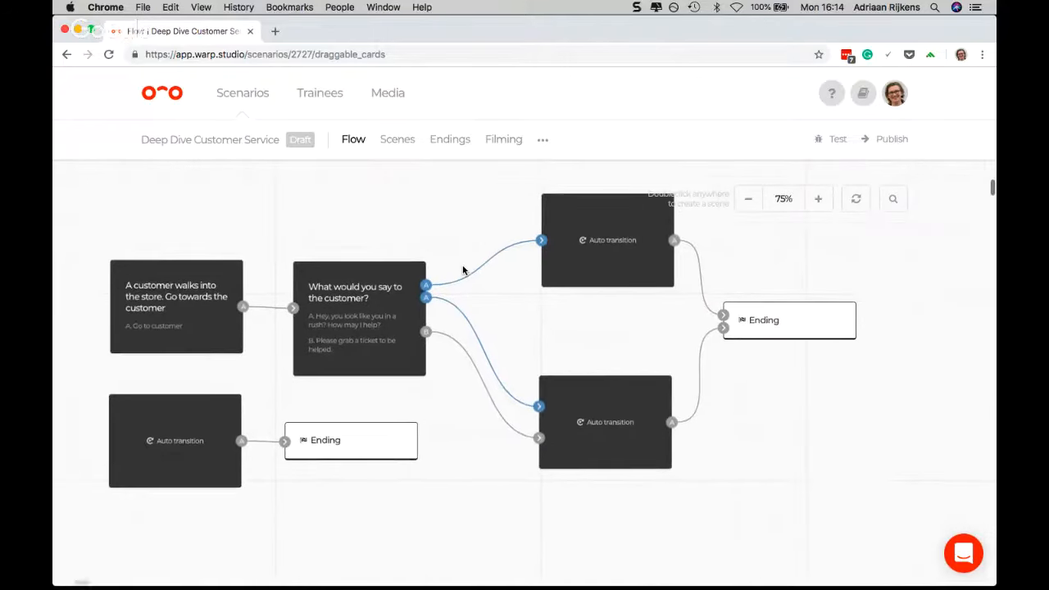
scroll(327, 270, up, 1)
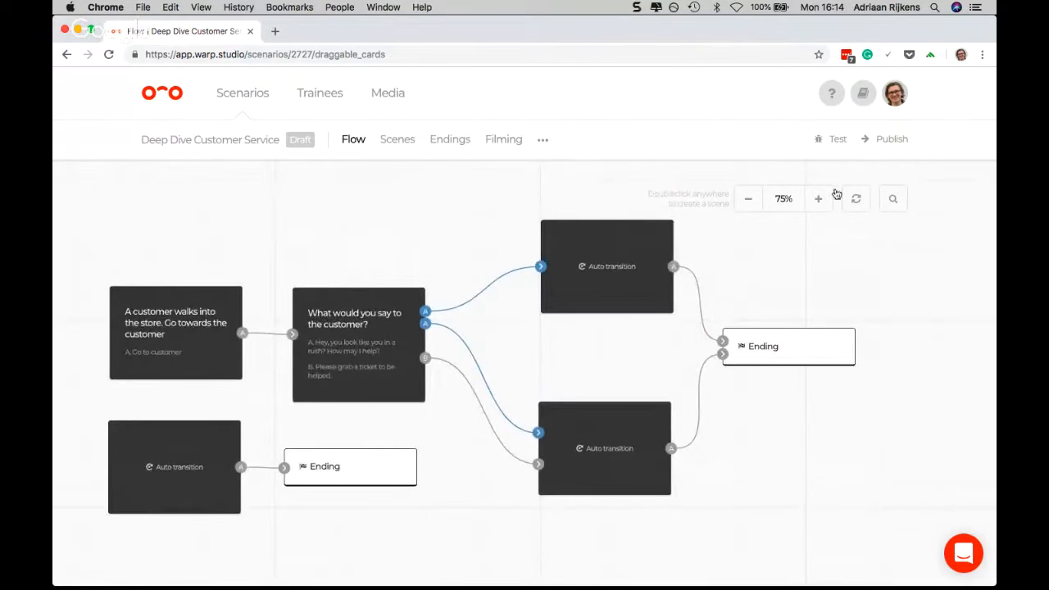
click(856, 202)
click(856, 203)
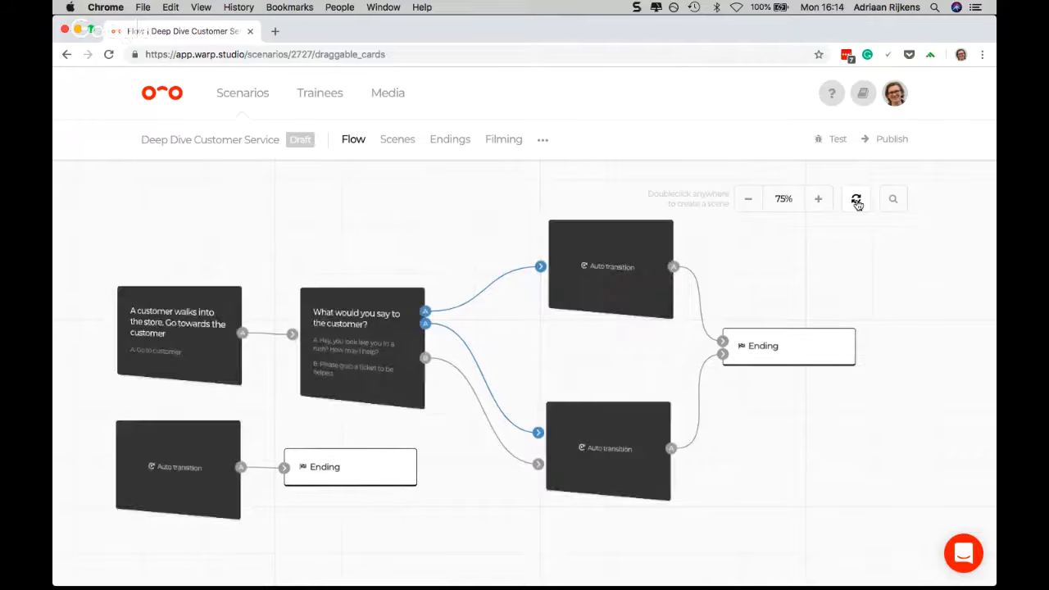
click(856, 203)
click(856, 203)
Flip only the two customer reaction scene cards, 3 and 4, back to their titles
click(601, 286)
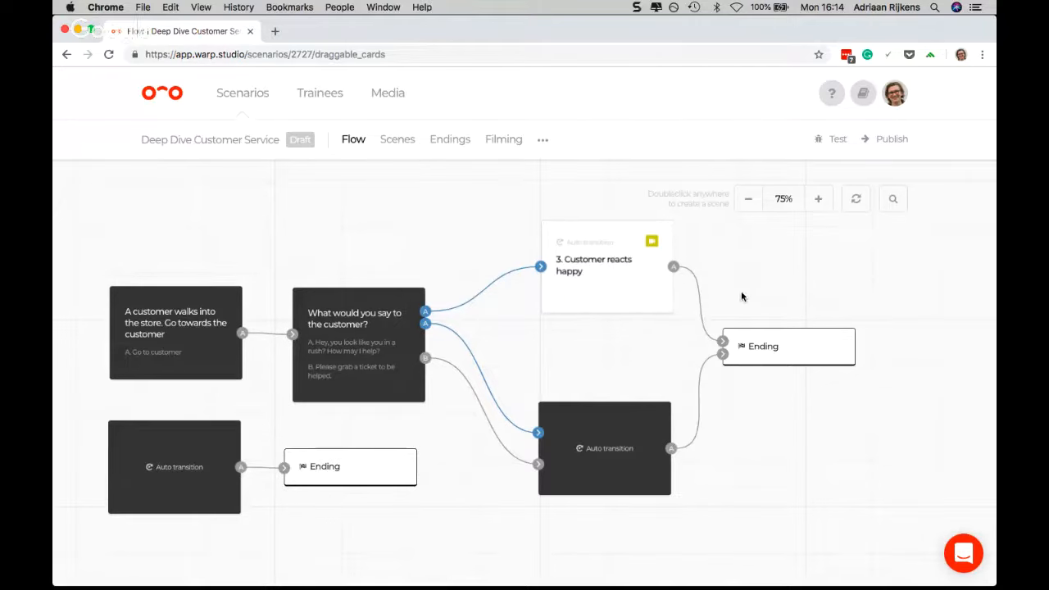
scroll(741, 297, right, 5)
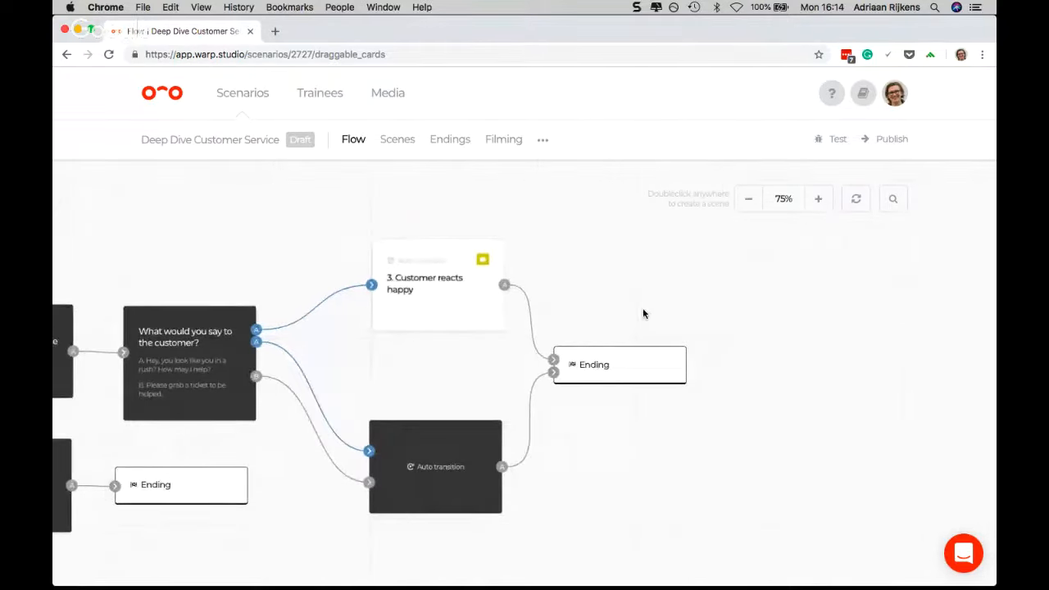
scroll(643, 314, left, 5)
scroll(643, 312, down, 4)
scroll(644, 311, up, 2)
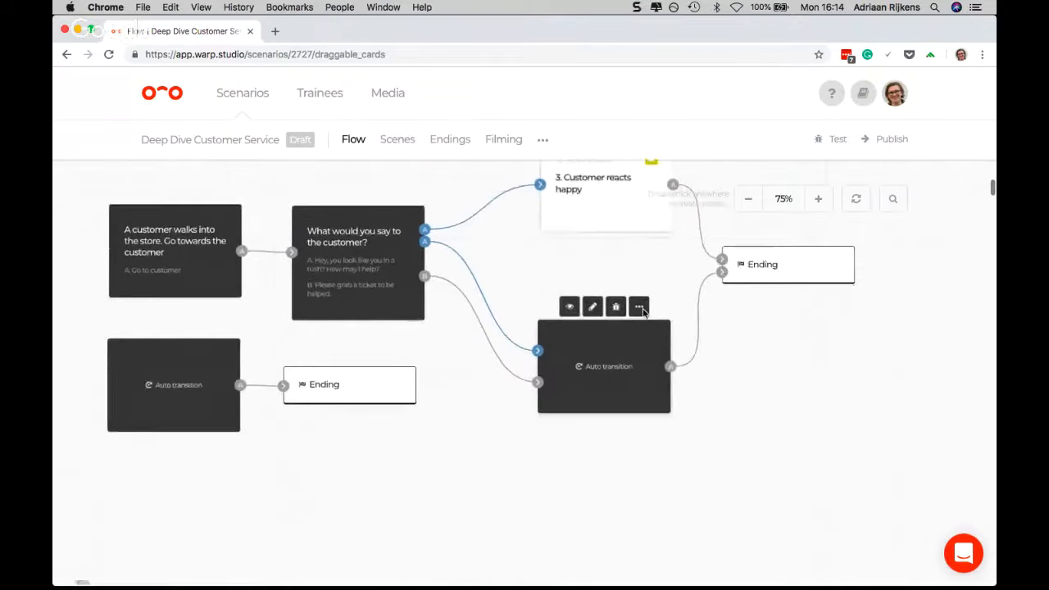
scroll(643, 311, up, 1)
scroll(594, 368, right, 6)
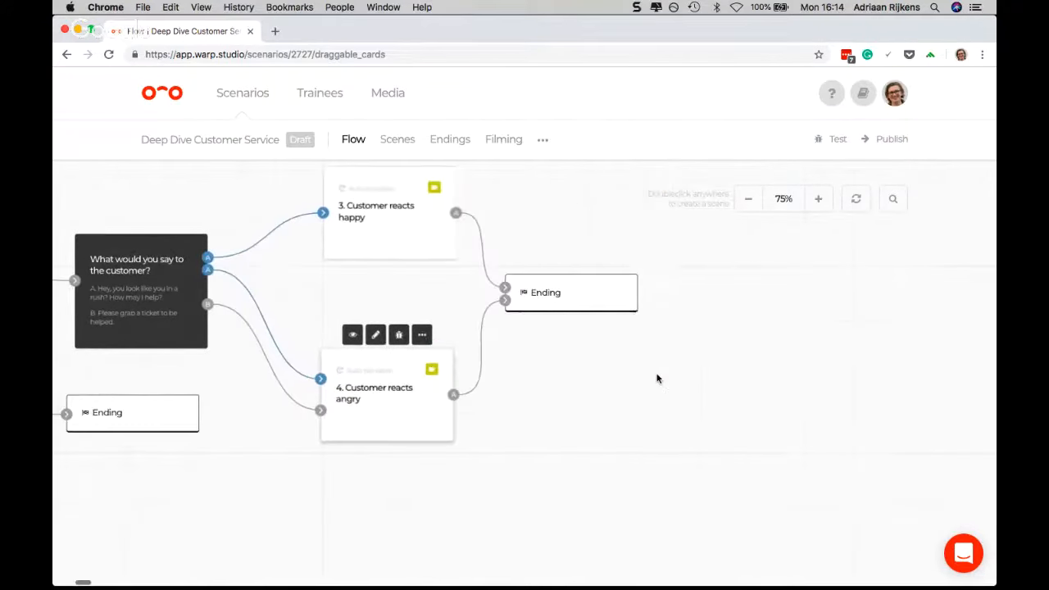
scroll(656, 379, up, 3)
scroll(656, 378, right, 3)
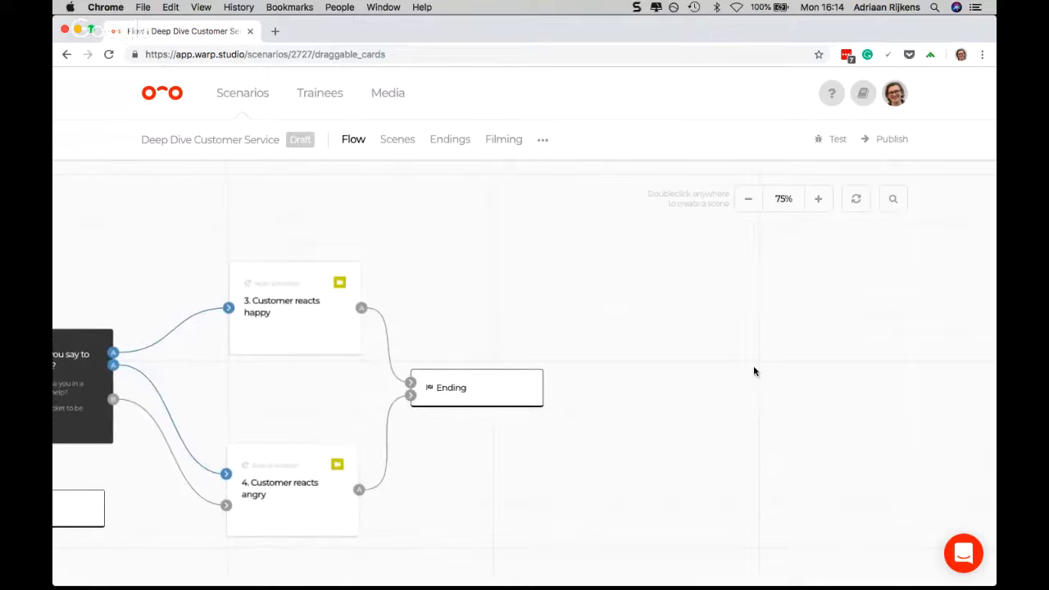
Search the flow for "angry" and then for "happy", jumping to the matching customer reaction scene each time
click(893, 199)
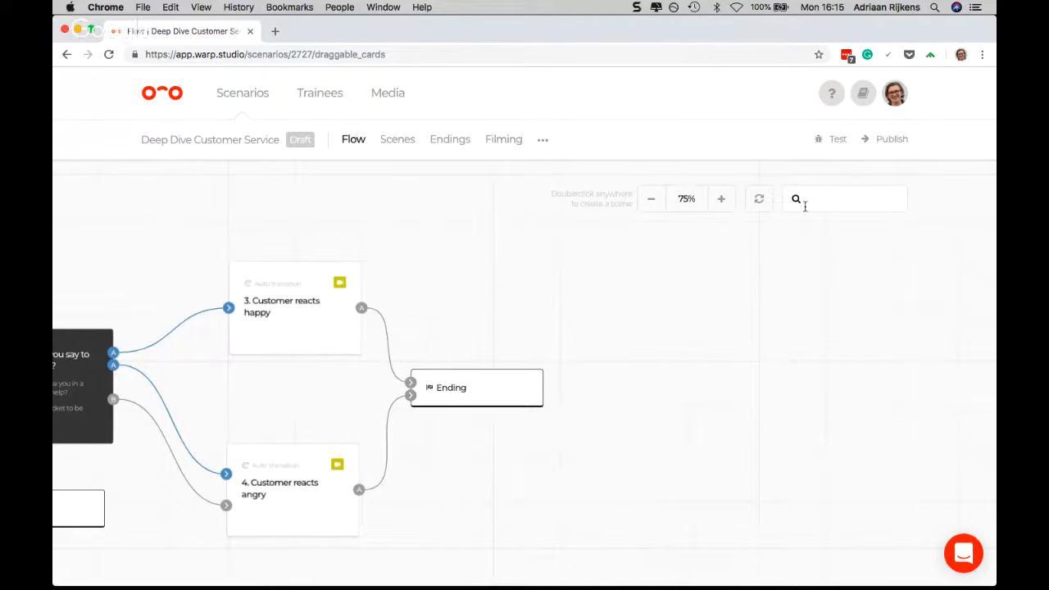
text(angry)
key(Return)
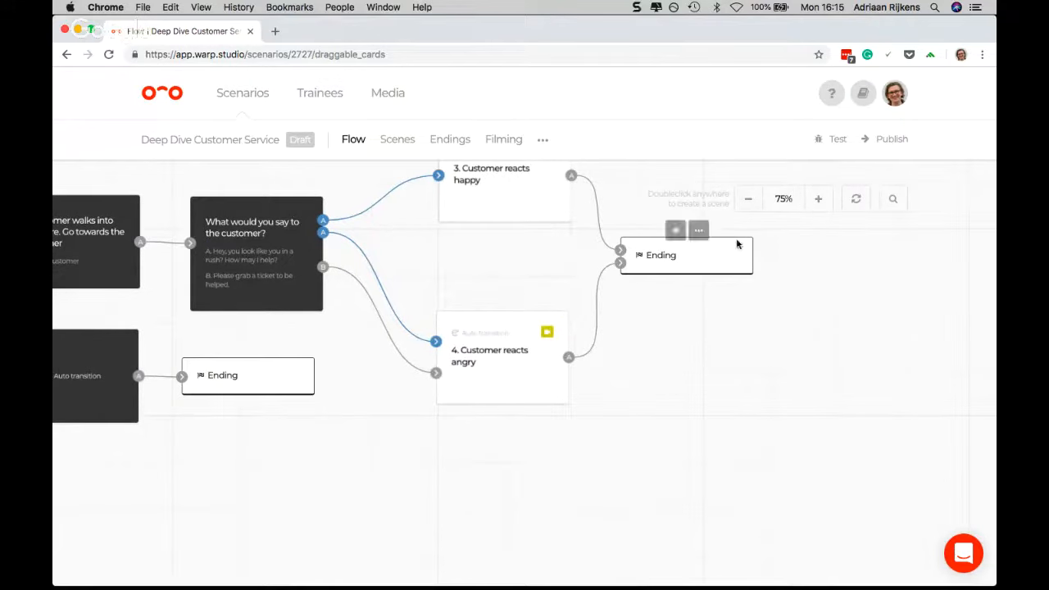
click(893, 199)
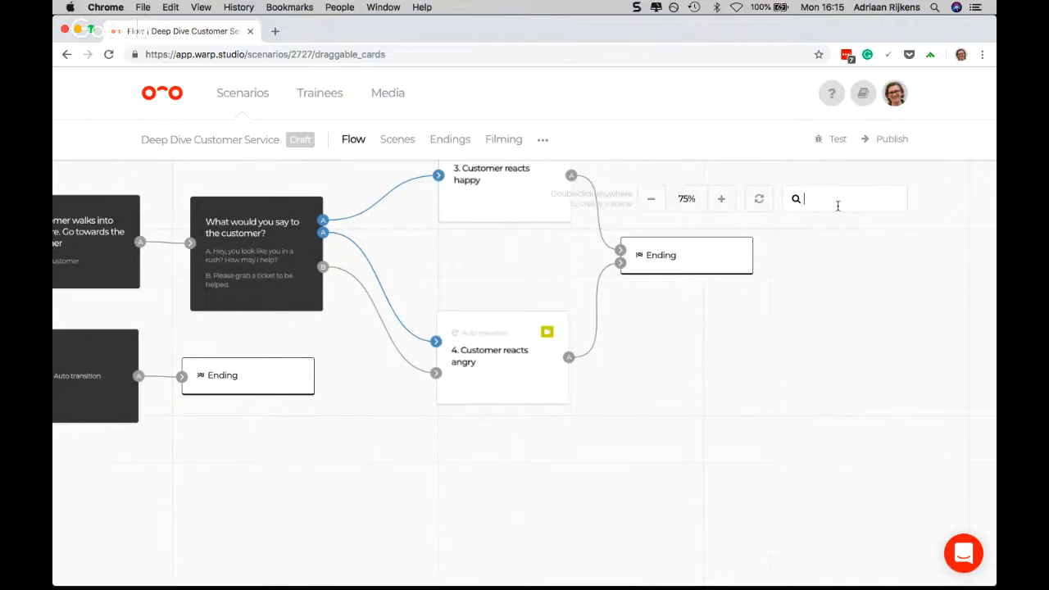
text(happy)
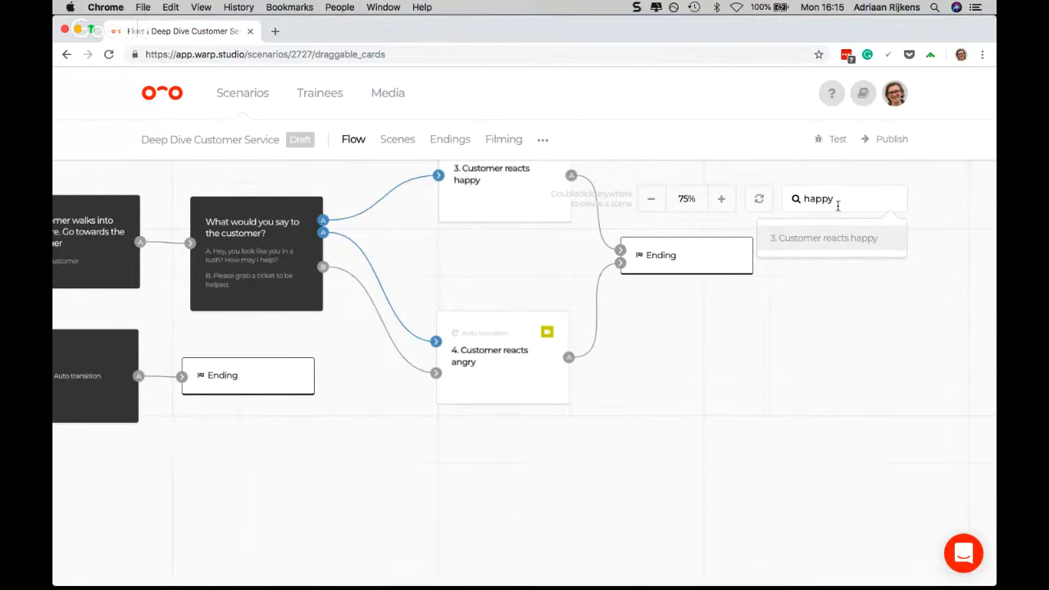
click(824, 246)
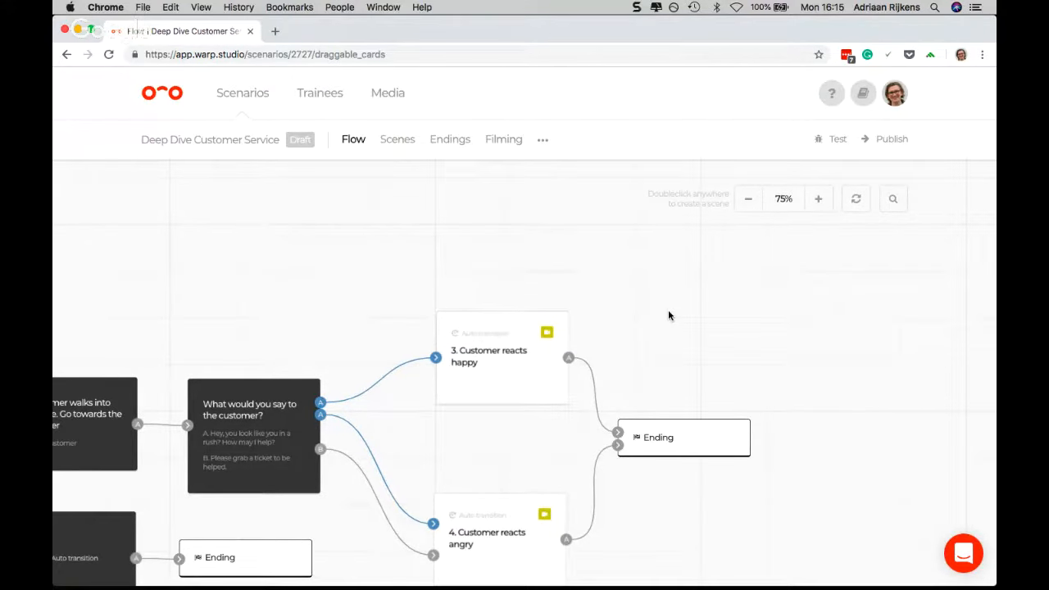
Flip the cards of scenes 2, 1 and 6 individually back to their titles
scroll(665, 423, left, 2)
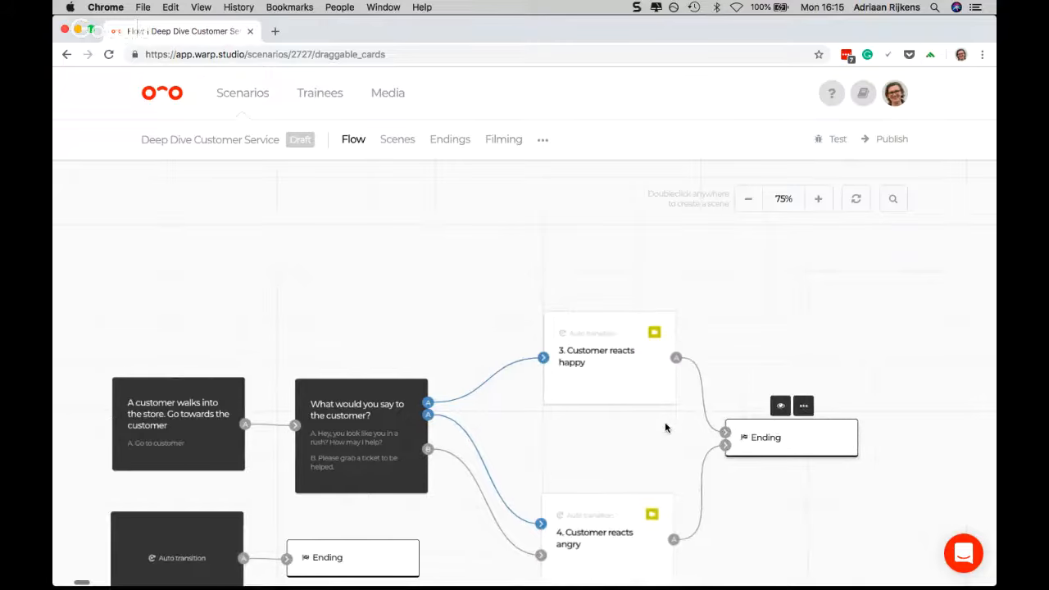
scroll(664, 427, down, 1)
scroll(664, 427, right, 1)
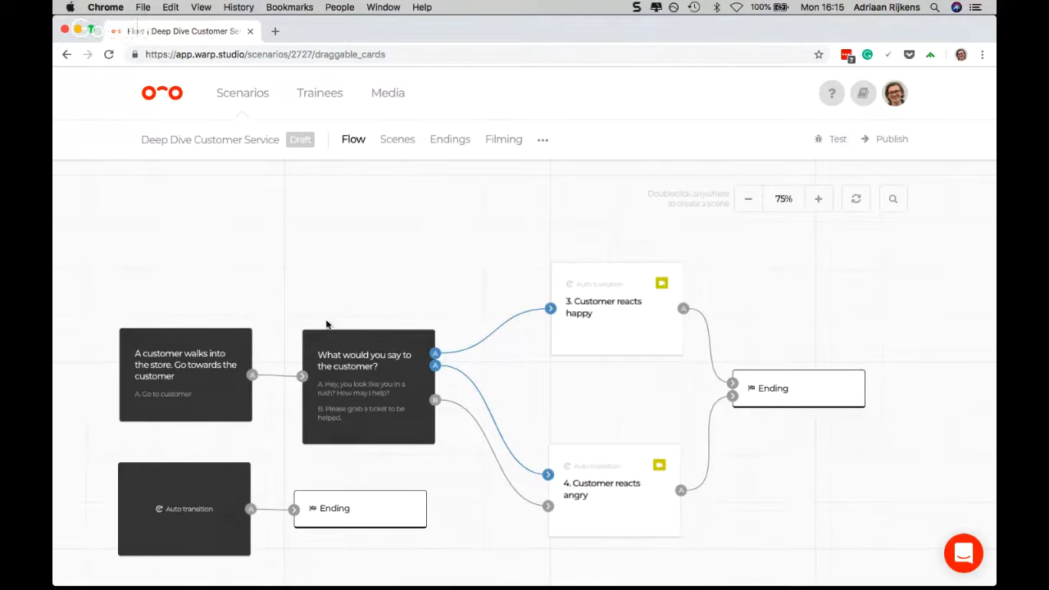
click(335, 380)
click(162, 375)
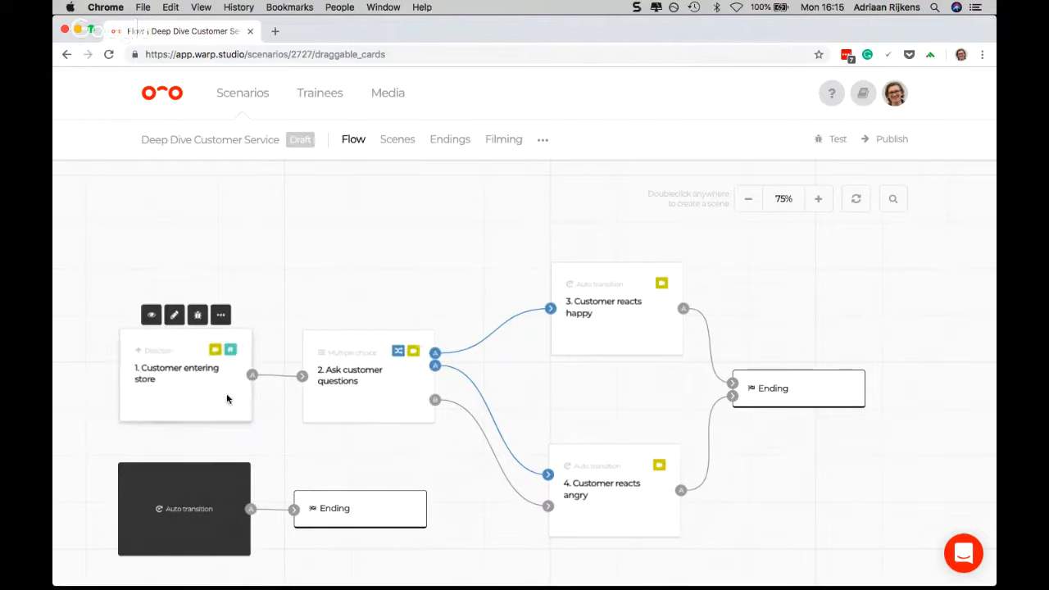
click(190, 479)
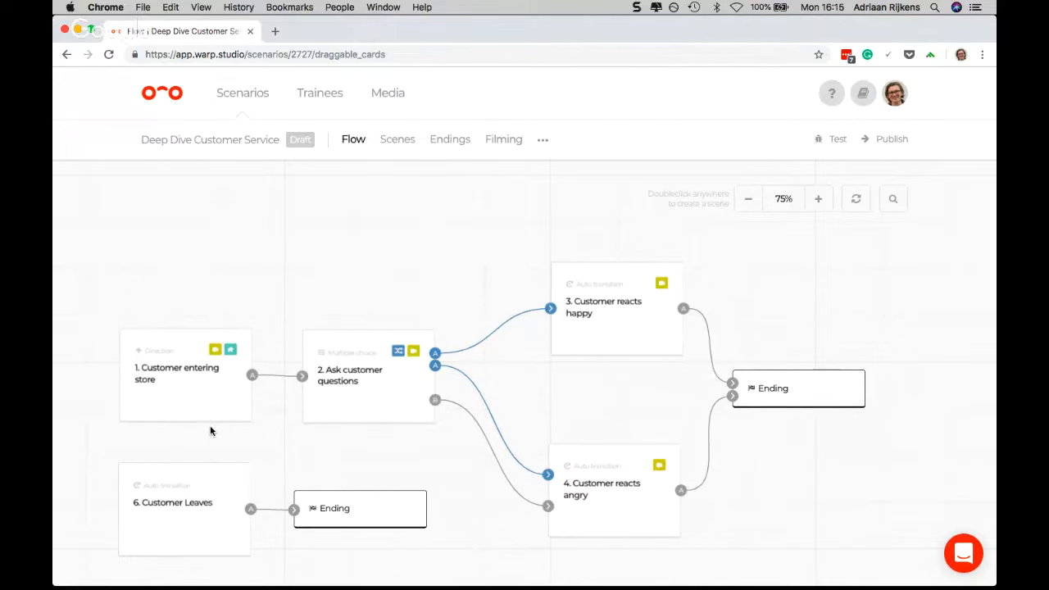
Open the details of scene "1. Customer entering store" and delete its scene impression
mouse_move(210, 421)
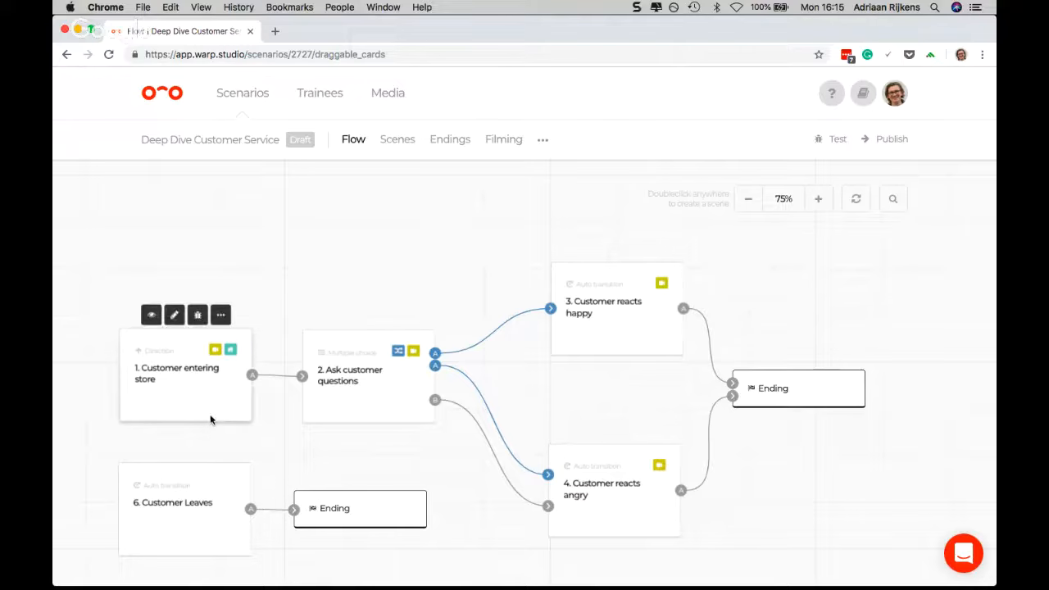
click(151, 317)
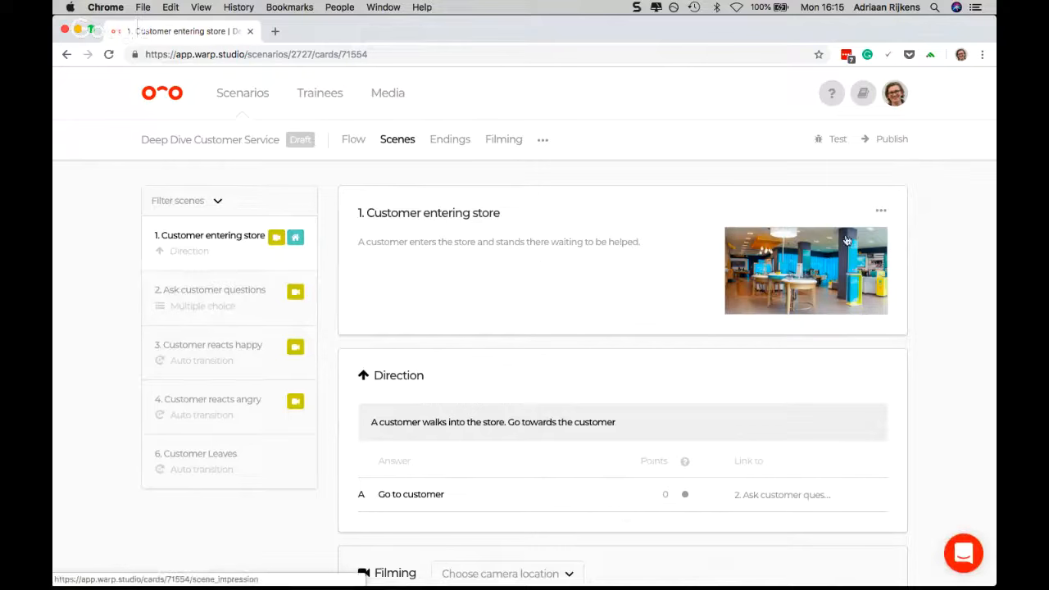
click(879, 214)
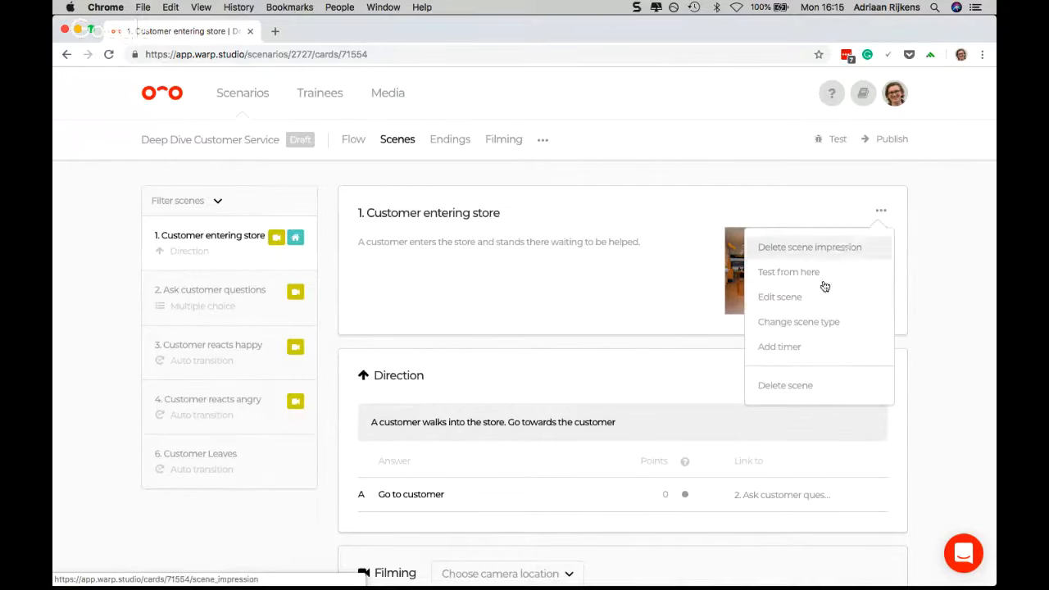
click(806, 247)
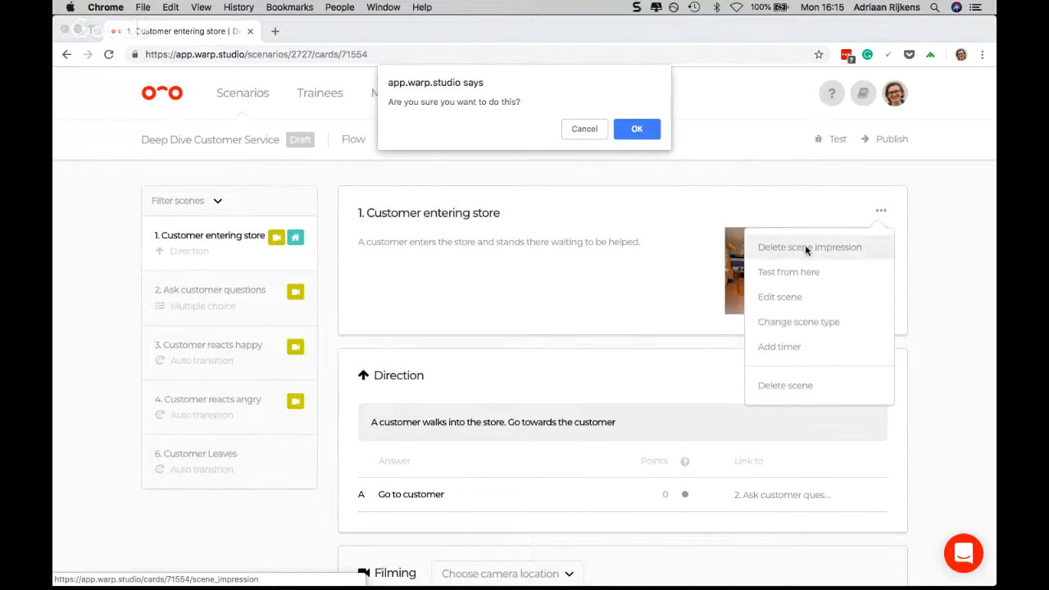
click(631, 129)
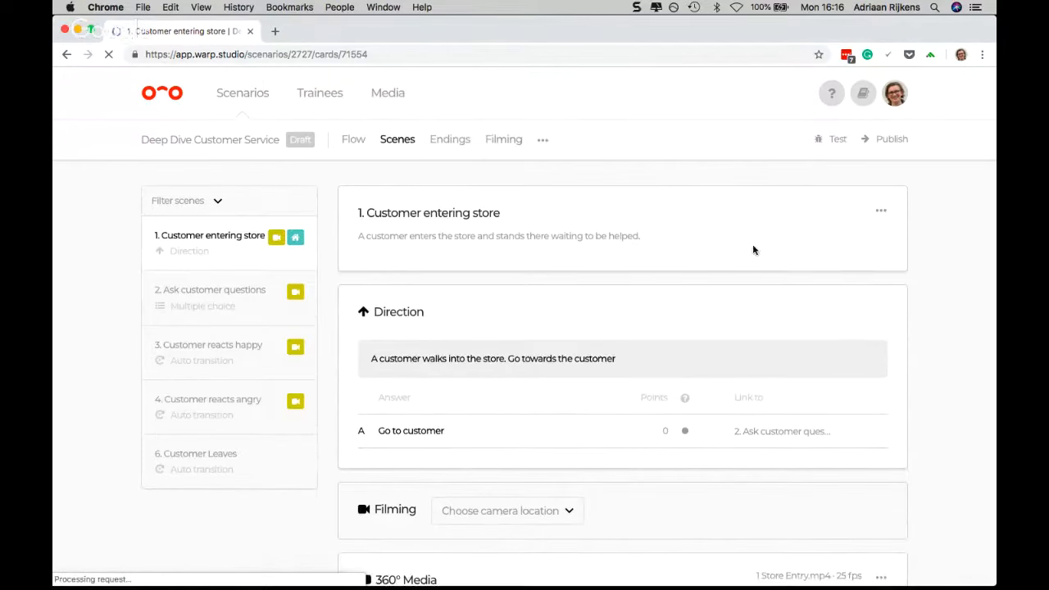
Add "Customer Outside Store.png" from the StoryBoard folder as the scene impression of scene "1. Customer entering store"
click(879, 212)
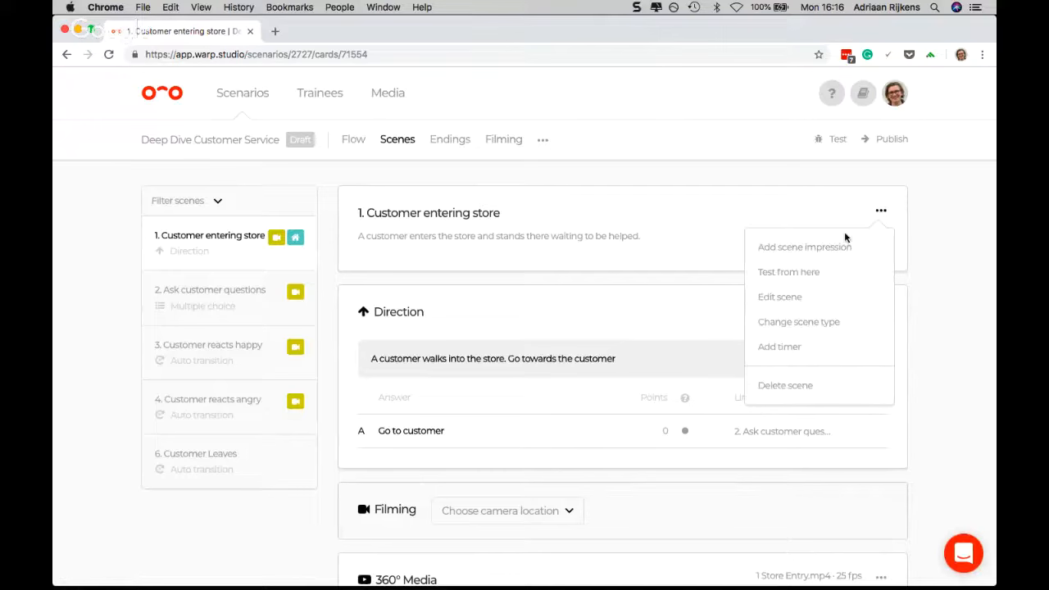
click(799, 248)
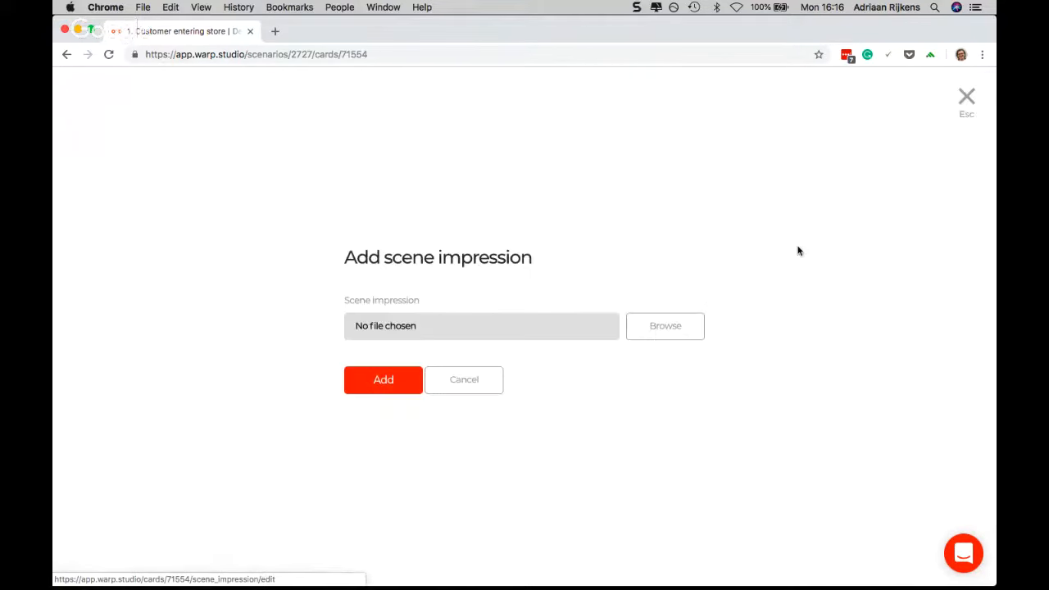
click(652, 332)
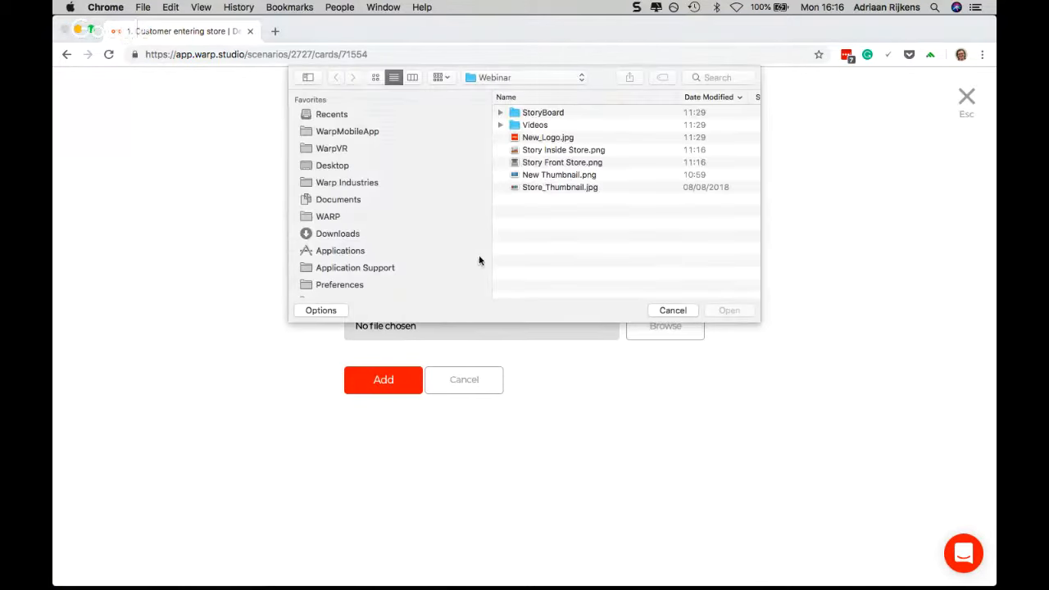
double_click(529, 116)
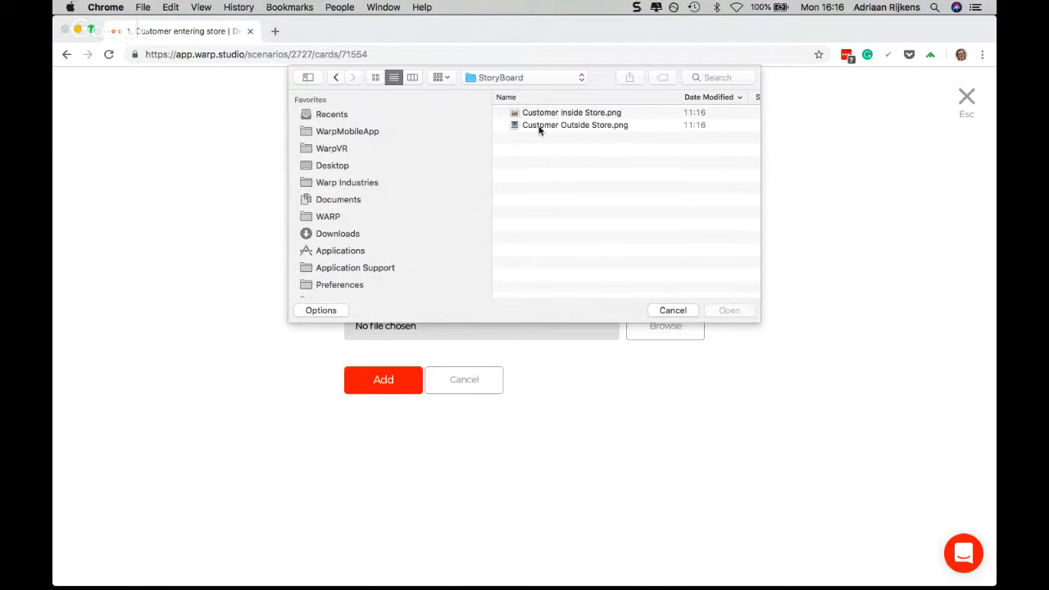
double_click(559, 125)
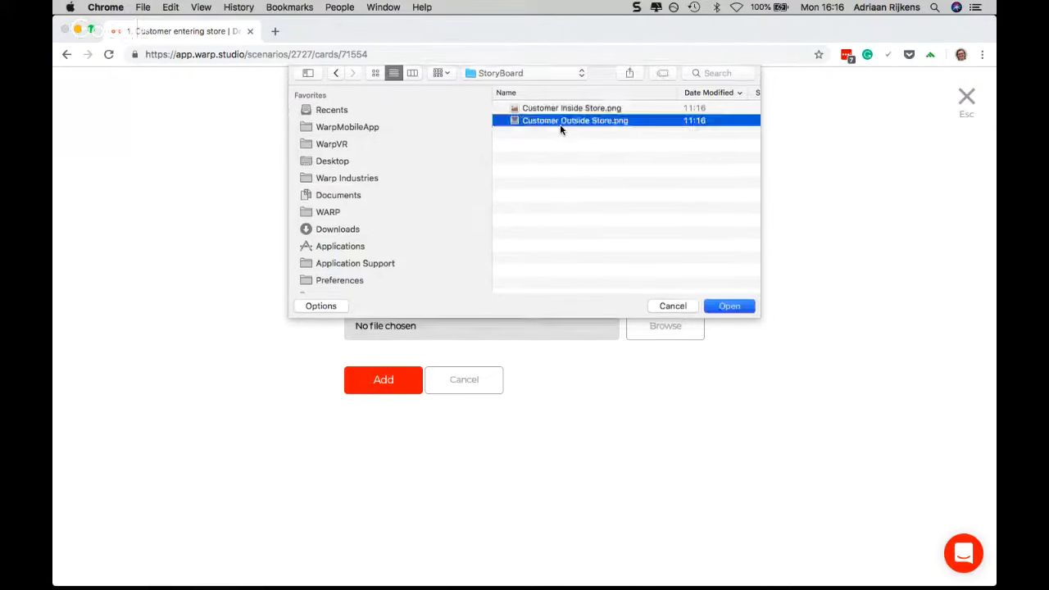
click(371, 383)
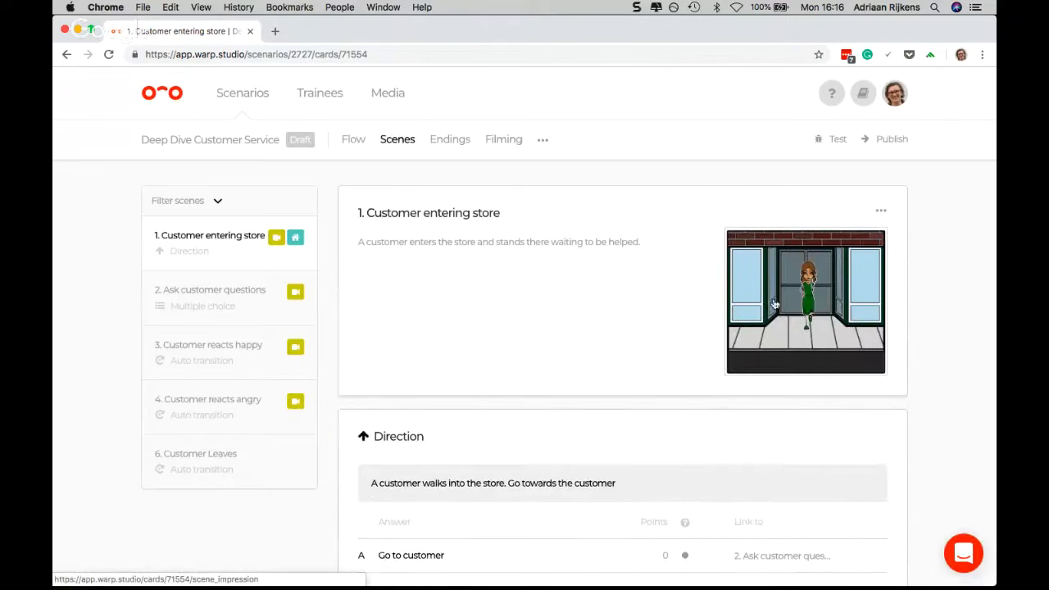
scroll(817, 292, down, 3)
scroll(437, 214, up, 3)
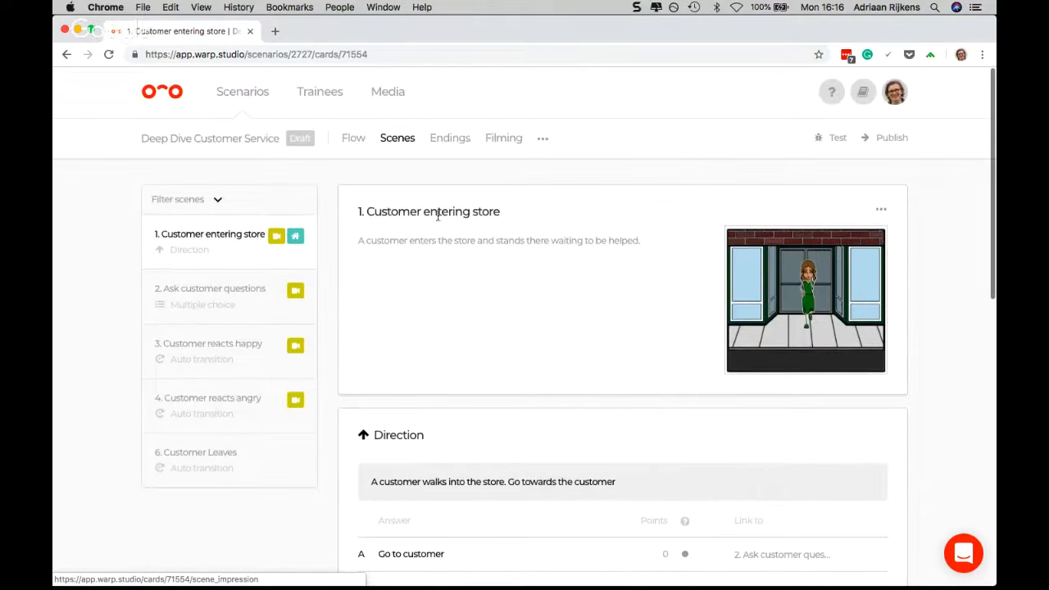
Open scene "2. Ask customer questions" and add "Customer Inside Store.png" as its scene impression
click(218, 304)
scroll(728, 265, down, 2)
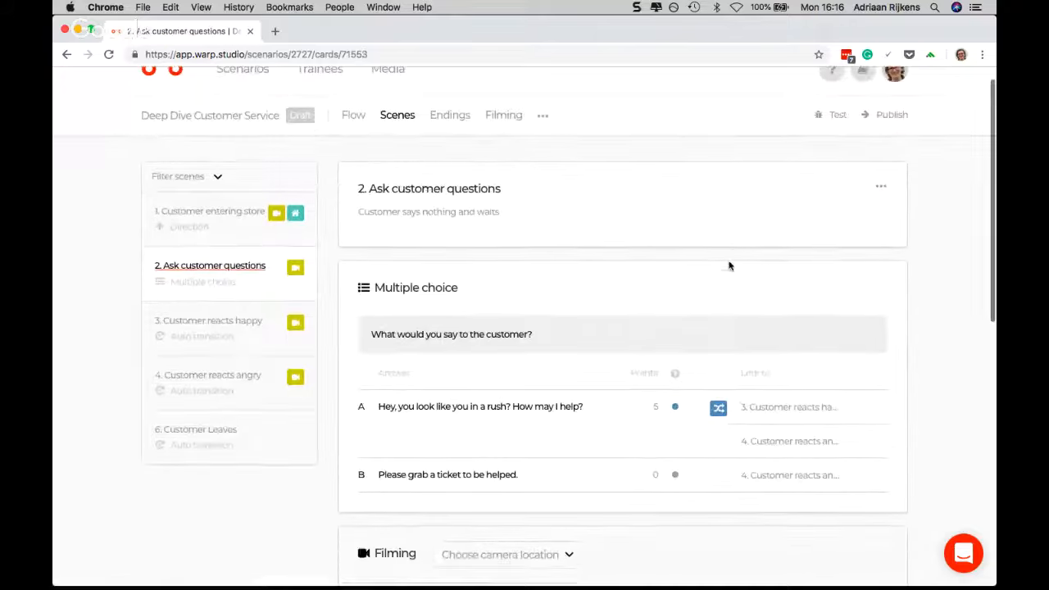
scroll(795, 257, up, 2)
click(881, 206)
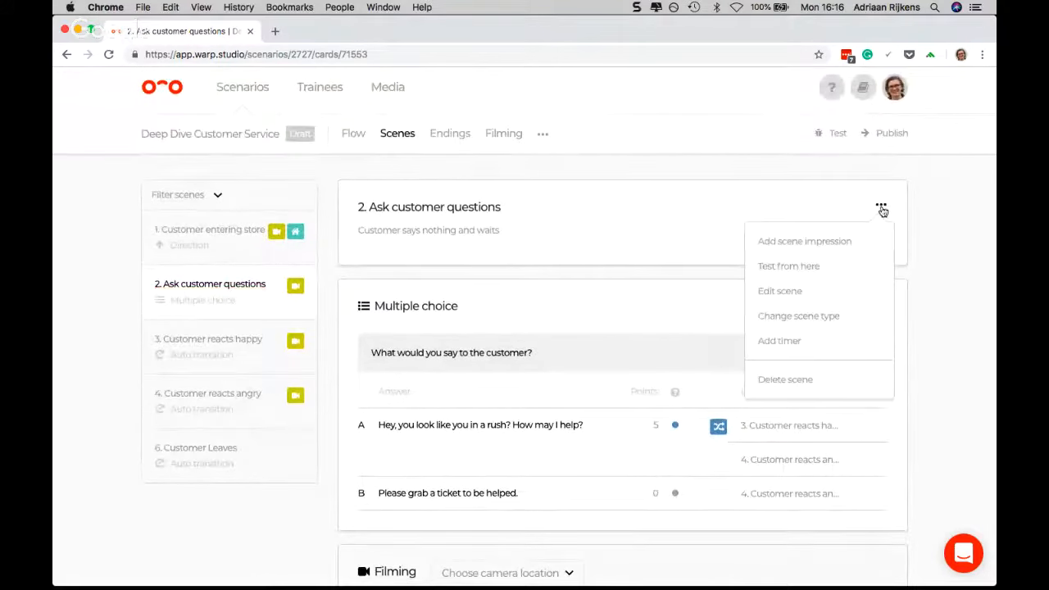
click(830, 251)
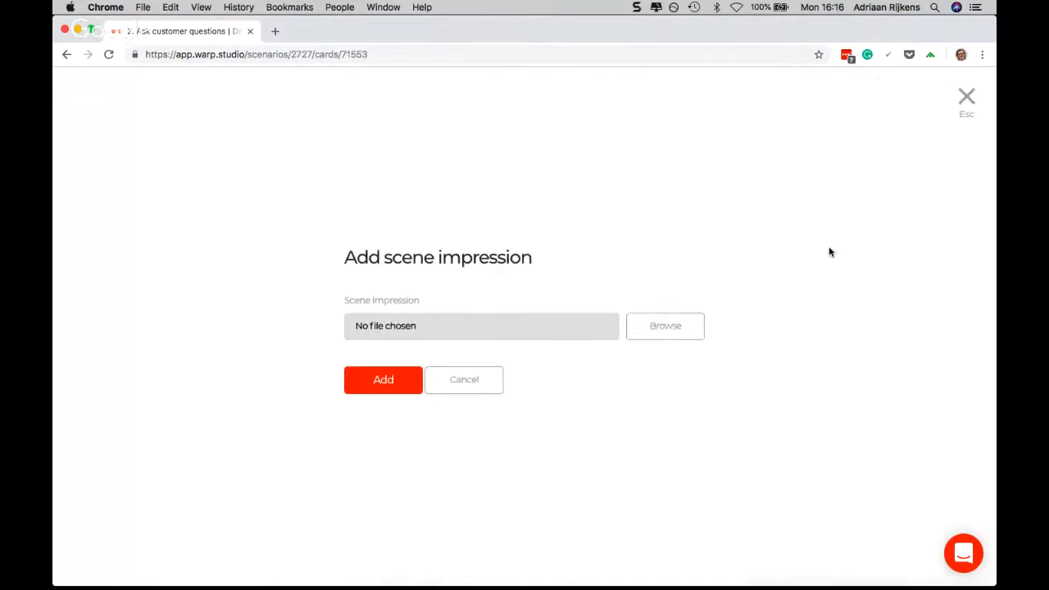
click(655, 336)
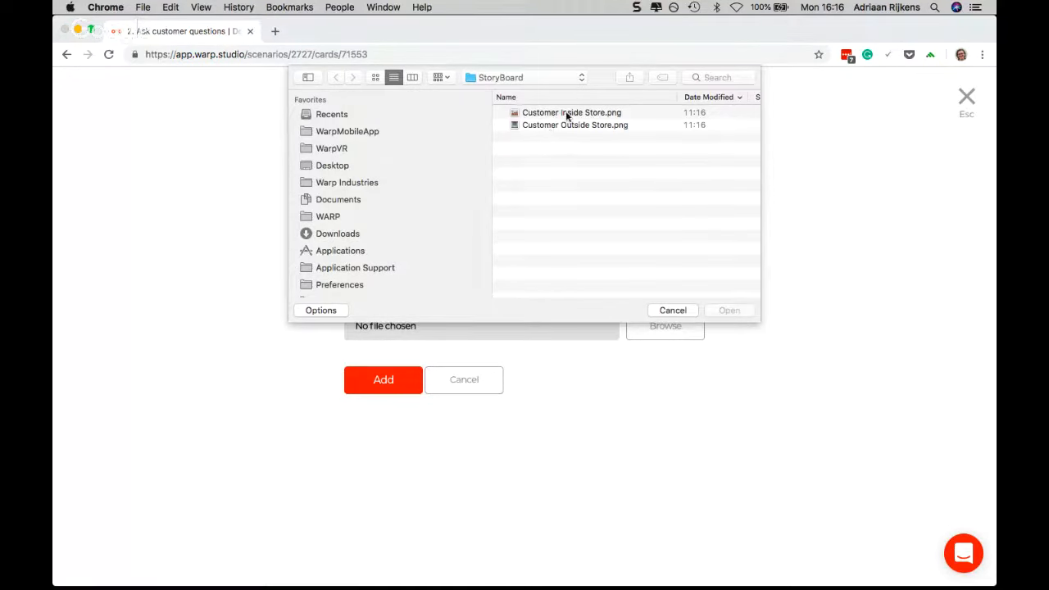
double_click(569, 114)
click(385, 380)
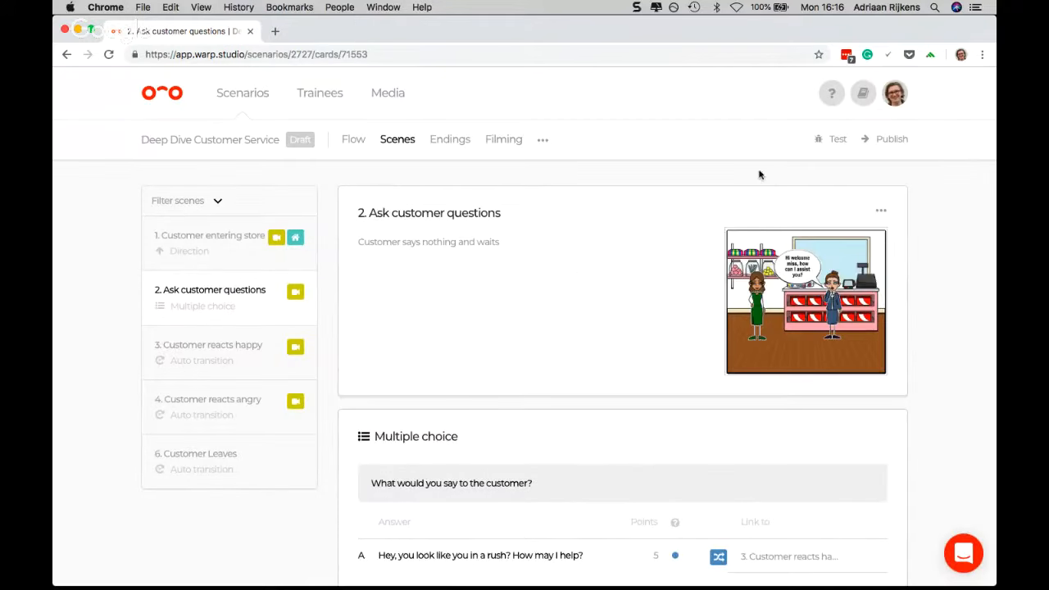
Test the scenario from the start through "Go to customer", examine the impressions of scenes 1 and 2, and close the test
click(834, 143)
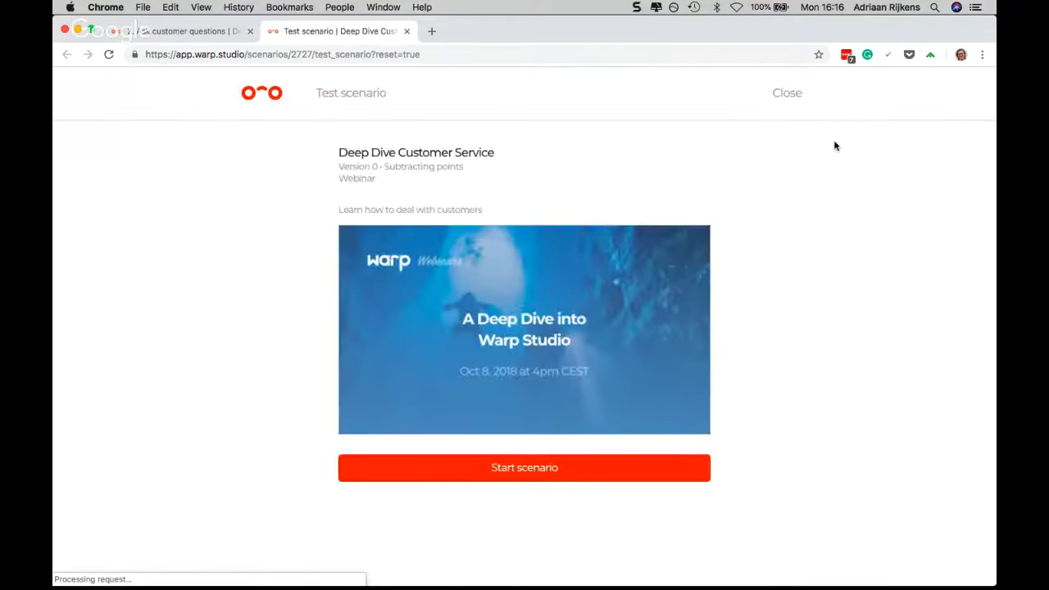
click(543, 459)
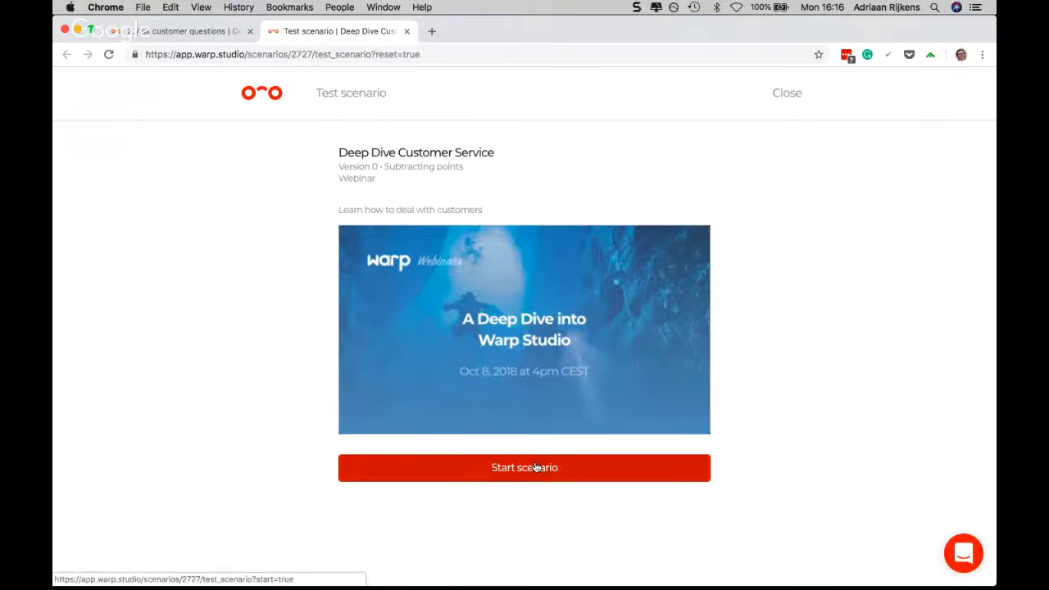
scroll(635, 370, down, 3)
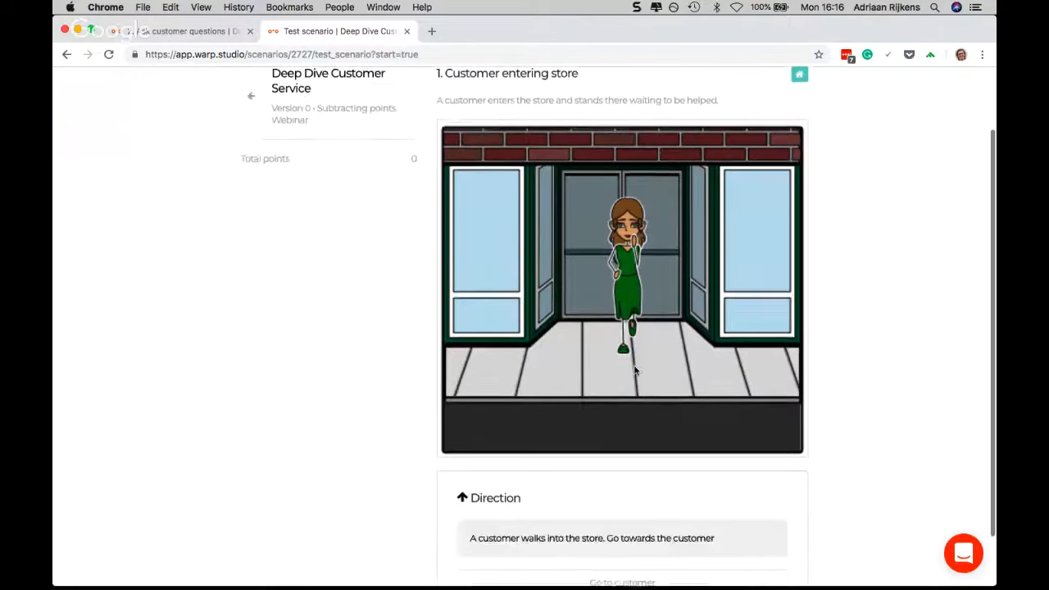
scroll(661, 351, up, 1)
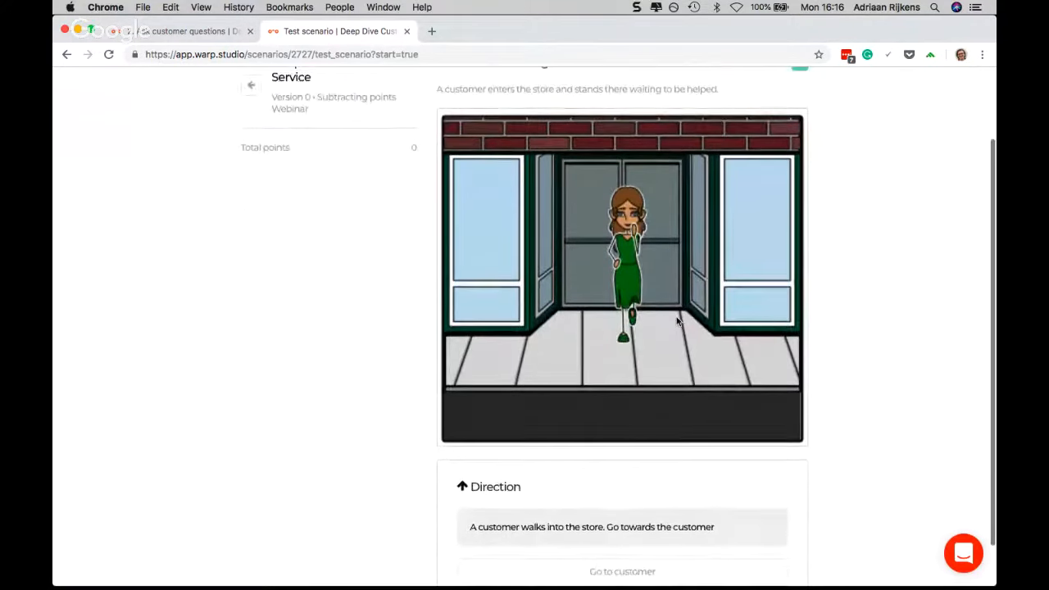
scroll(677, 321, down, 2)
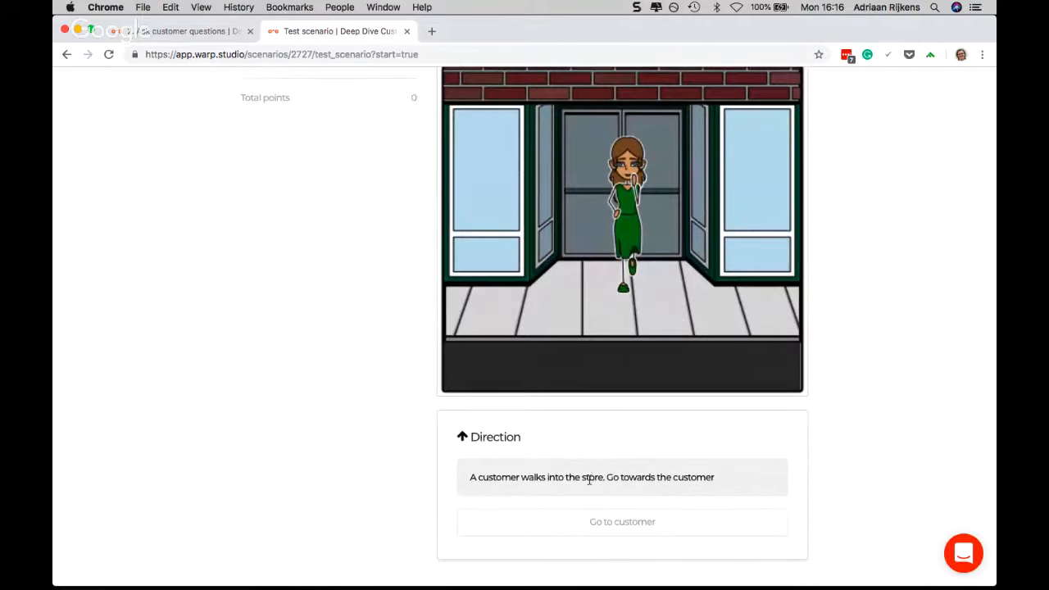
click(599, 523)
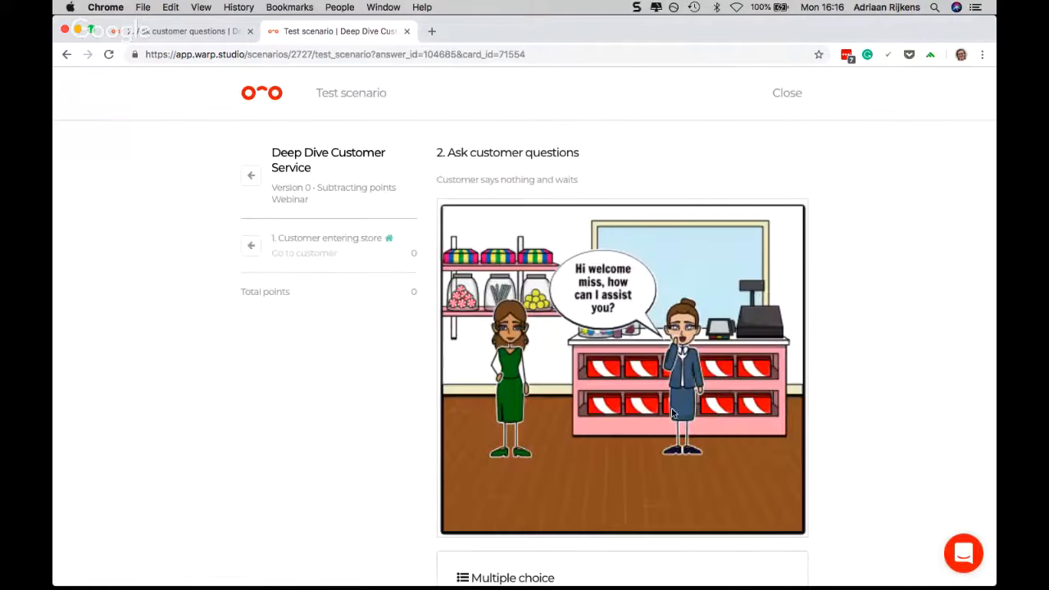
scroll(672, 413, down, 3)
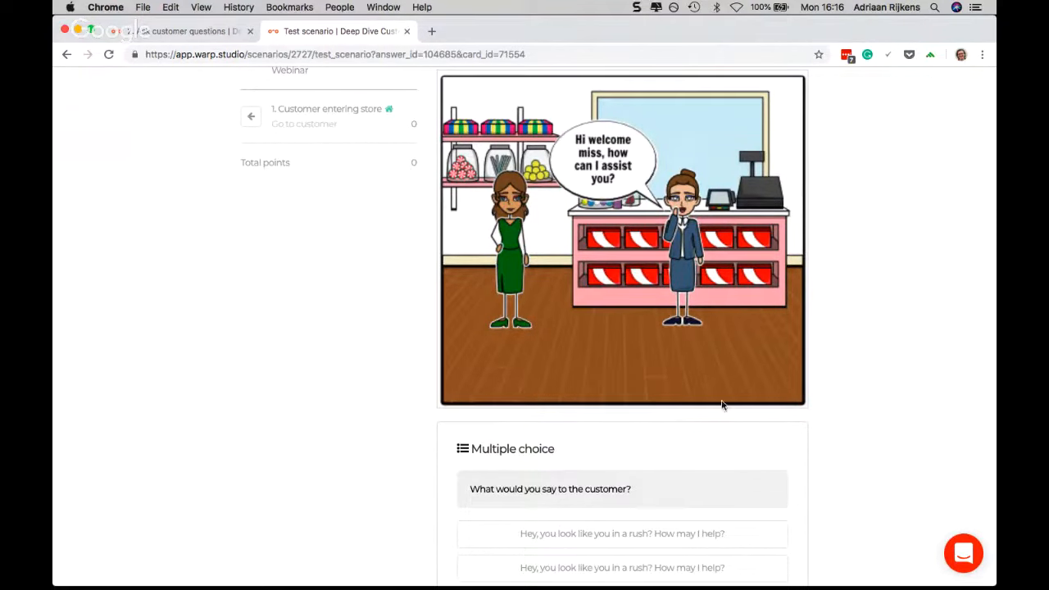
scroll(778, 436, up, 3)
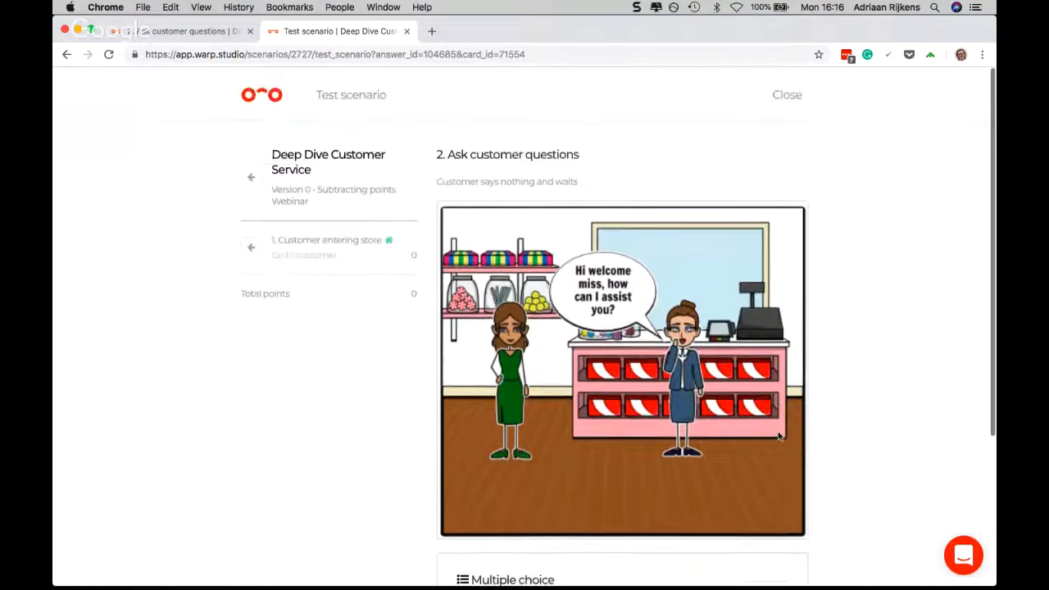
click(787, 94)
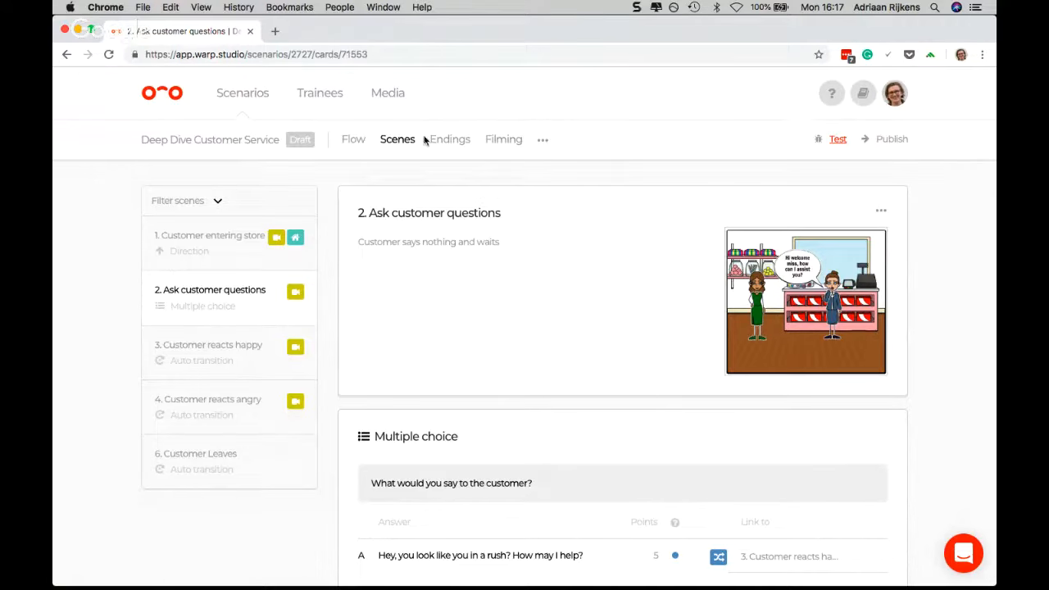
Return to the scenario's flow and look over its scenes and endings
click(363, 142)
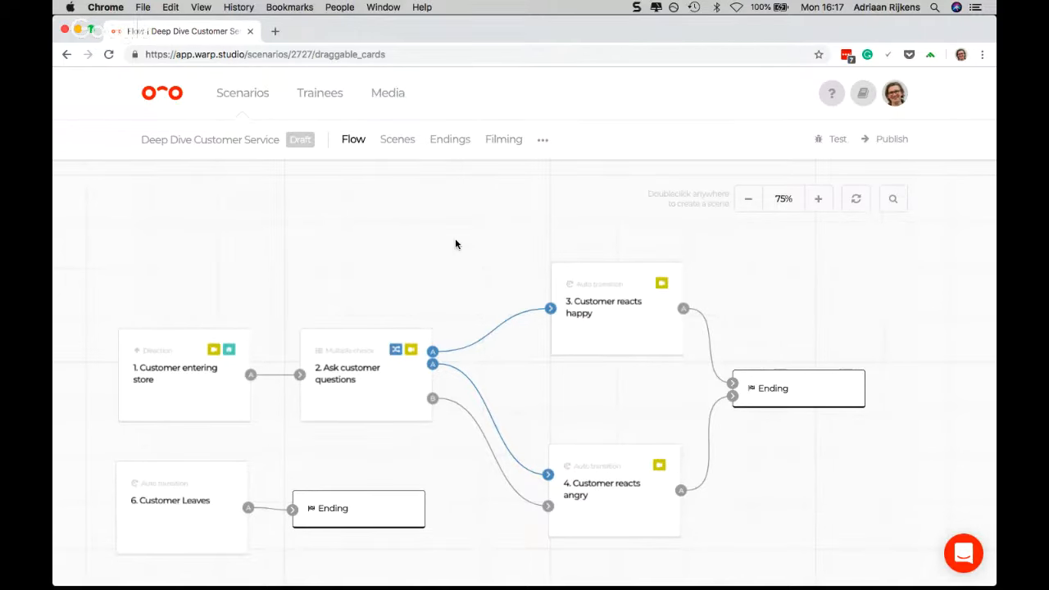
scroll(412, 219, down, 1)
scroll(412, 220, down, 2)
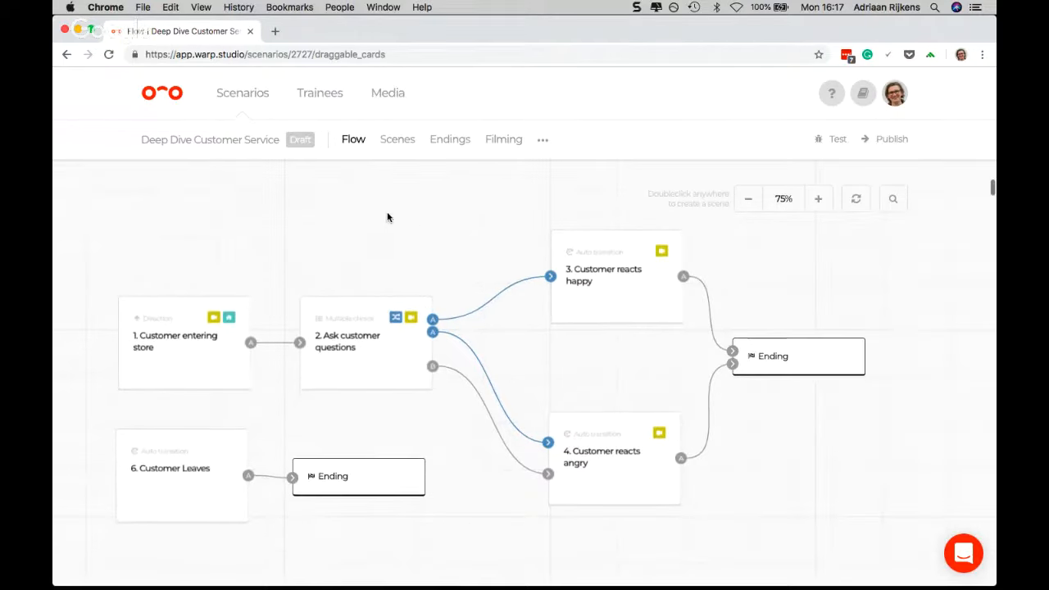
Open the scenario's endings and set the scoring system to "No points"
click(451, 139)
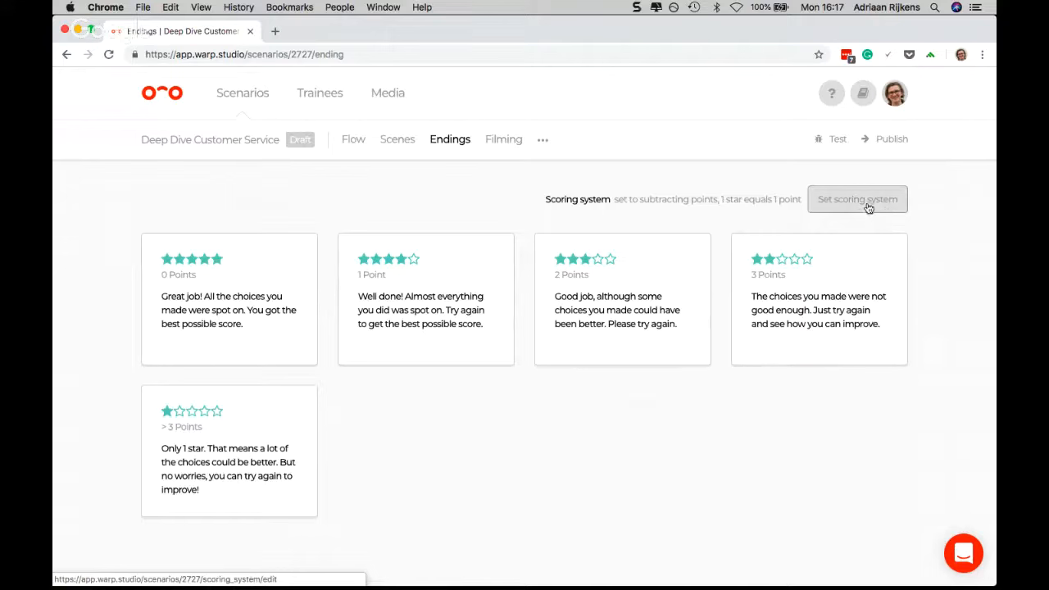
click(543, 141)
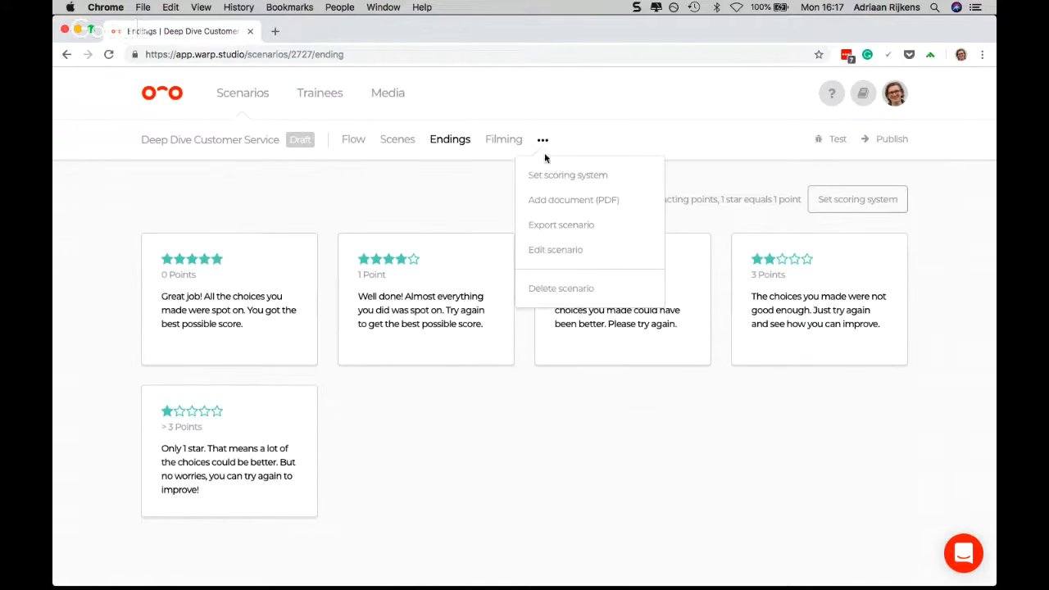
click(755, 208)
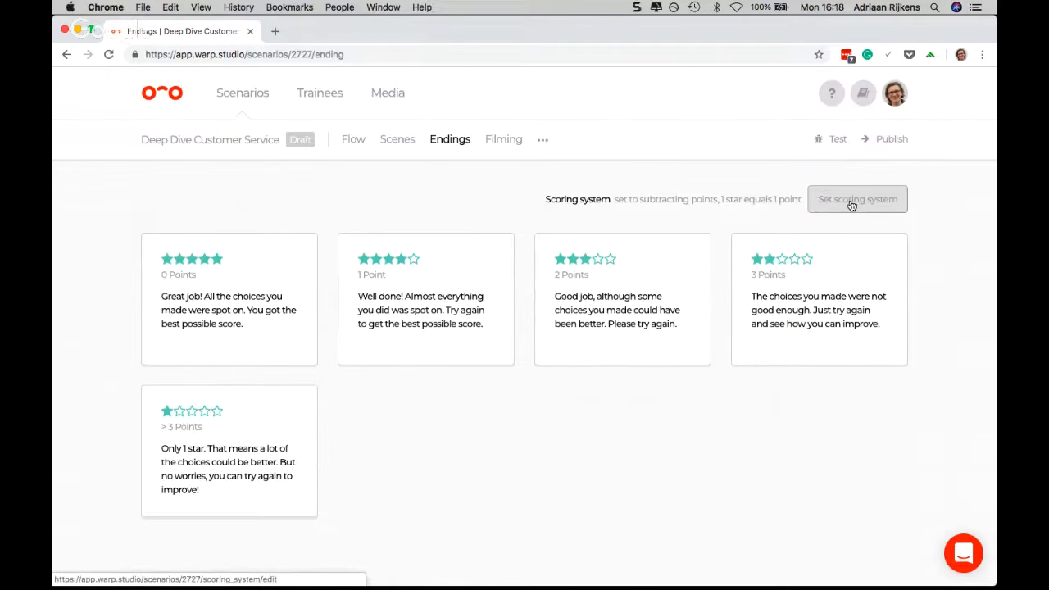
click(851, 205)
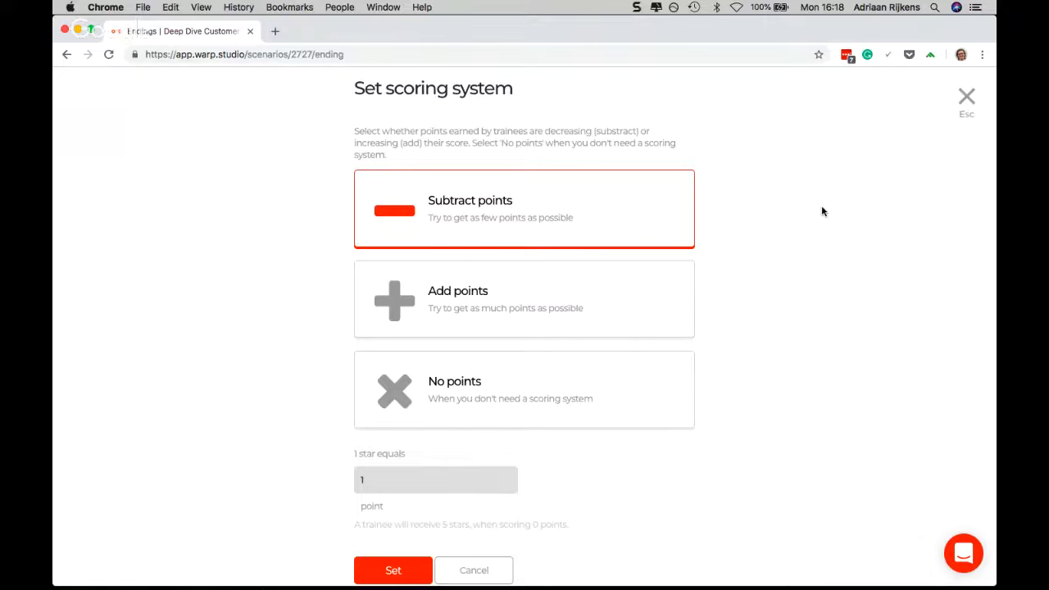
click(513, 397)
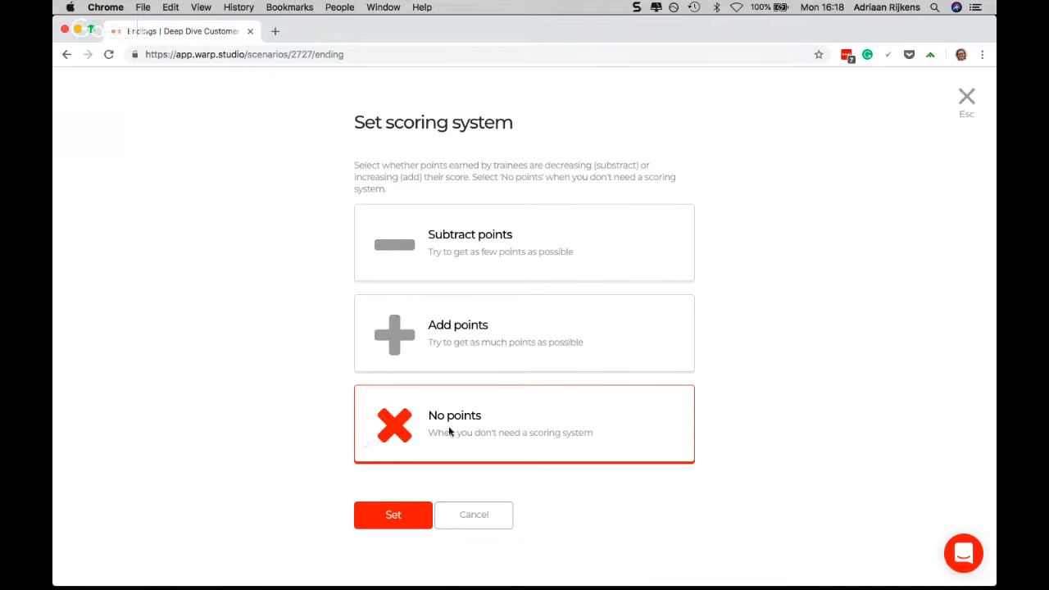
click(390, 514)
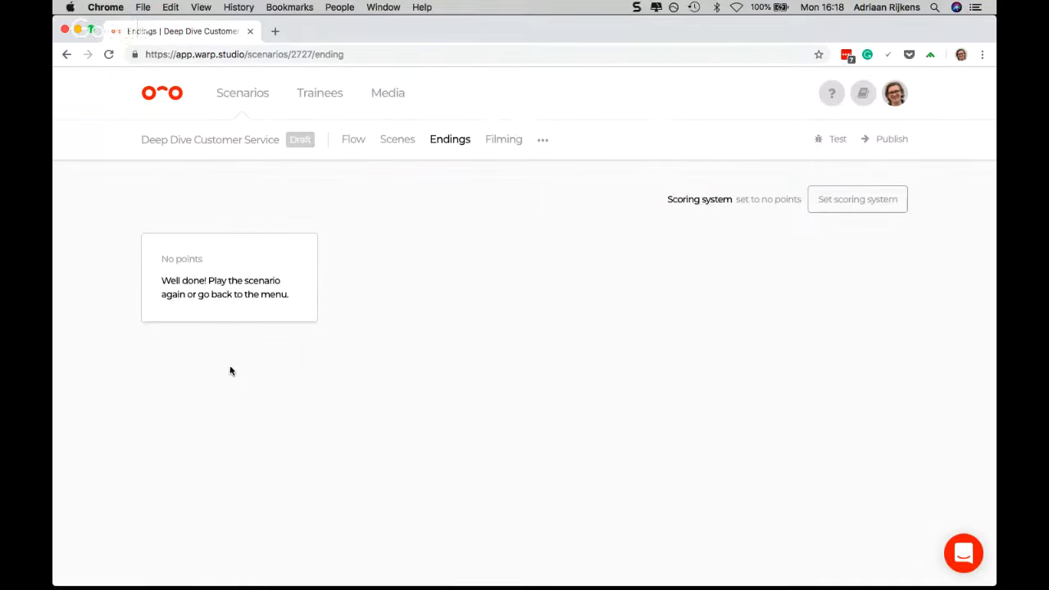
Replace the feedback text of the "No points" ending with "Great Job!" and save it
click(238, 285)
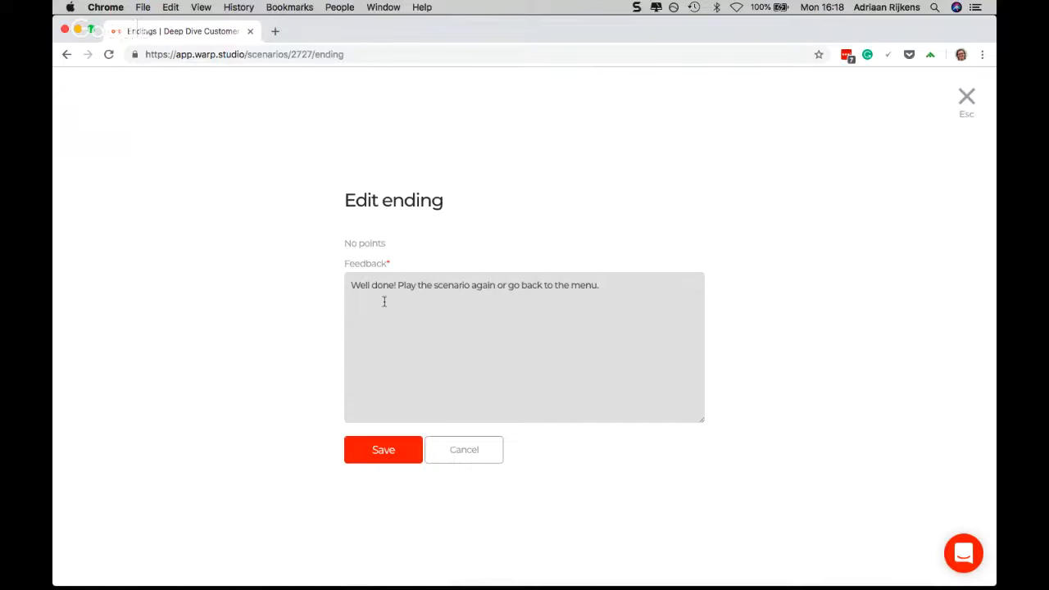
key(super+a)
text(Gre)
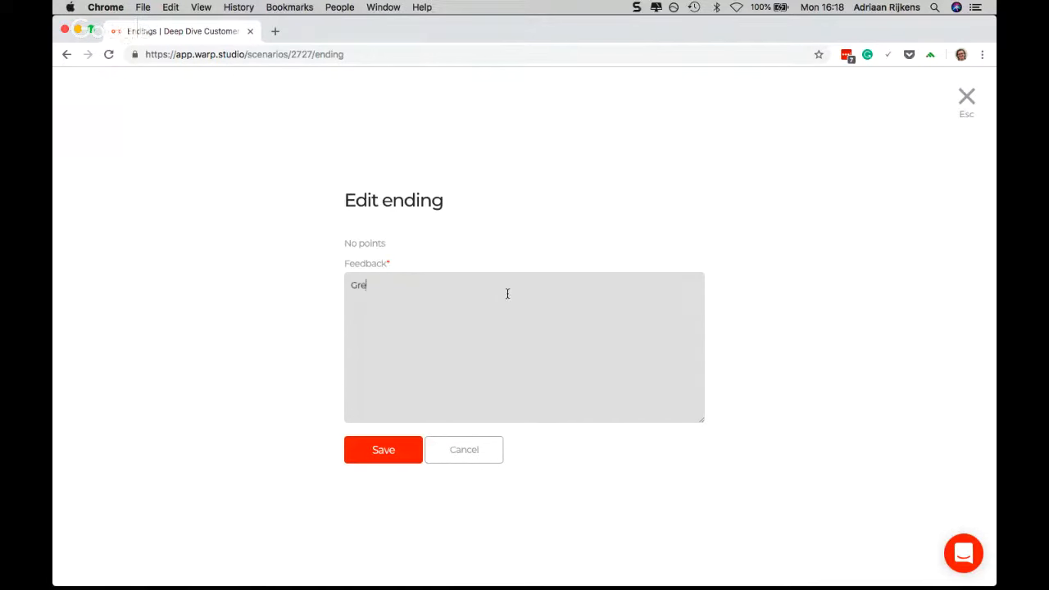
text(at Job!)
click(397, 451)
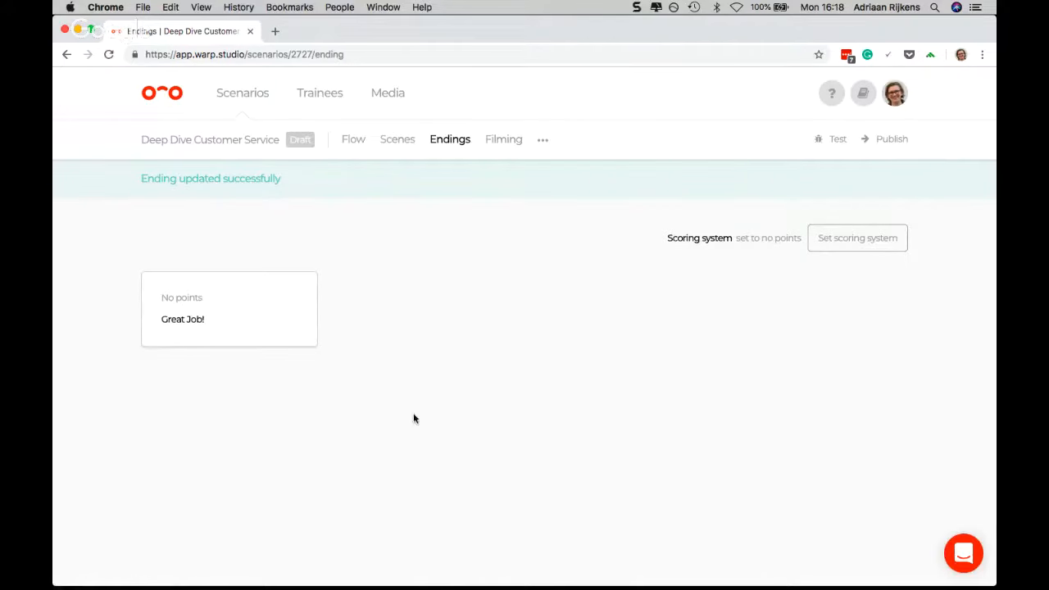
Go back to the flow and view the randomize options of the link from scene 2 to scene 3
click(355, 146)
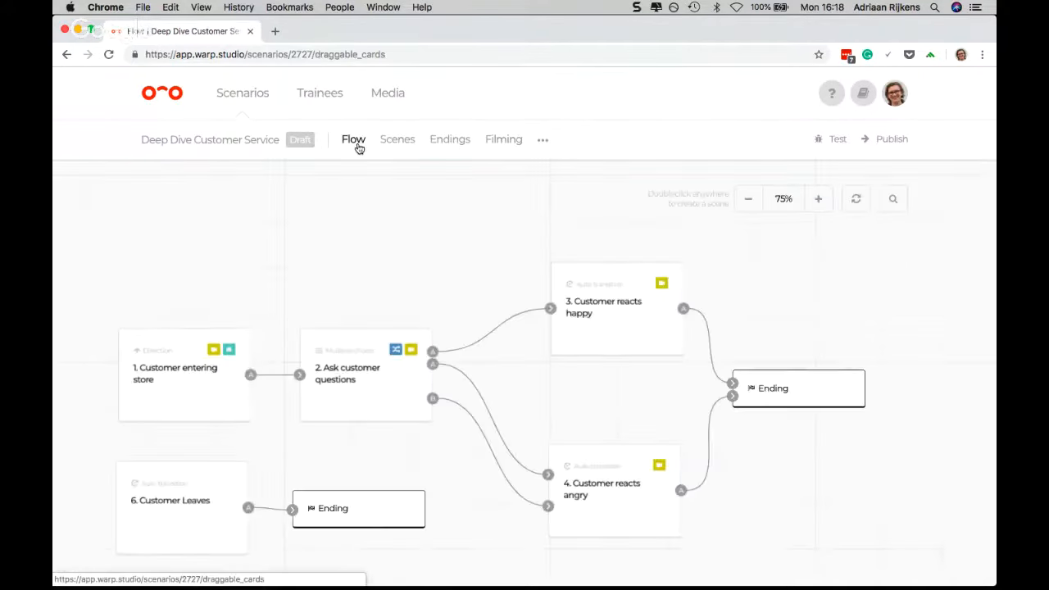
click(551, 309)
click(627, 355)
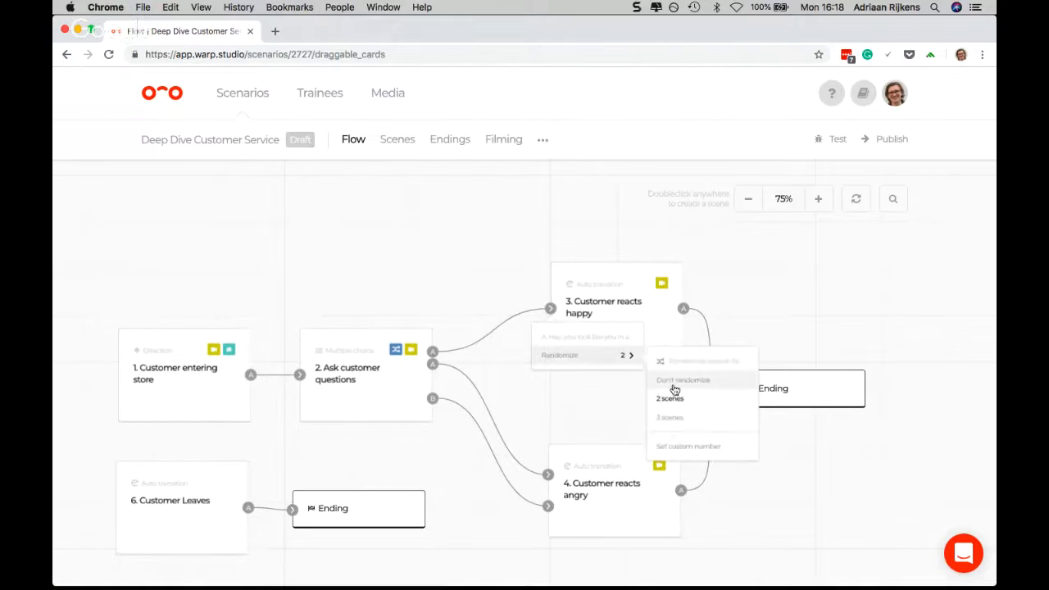
click(618, 406)
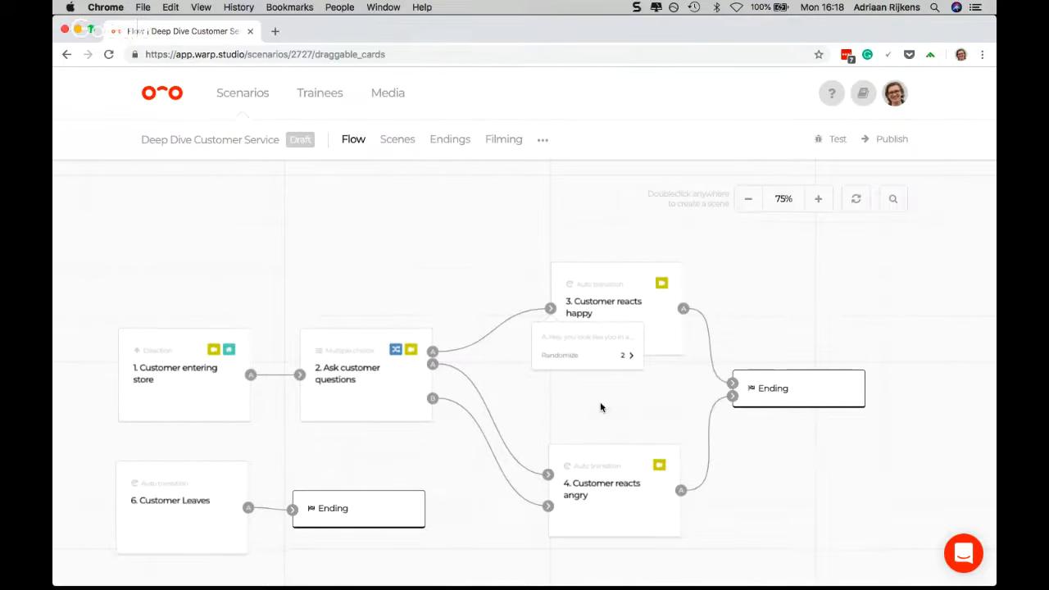
Zoom the flow to 100% and review the randomize choices for the scene 2 answer leading to scene 3
click(816, 202)
click(593, 335)
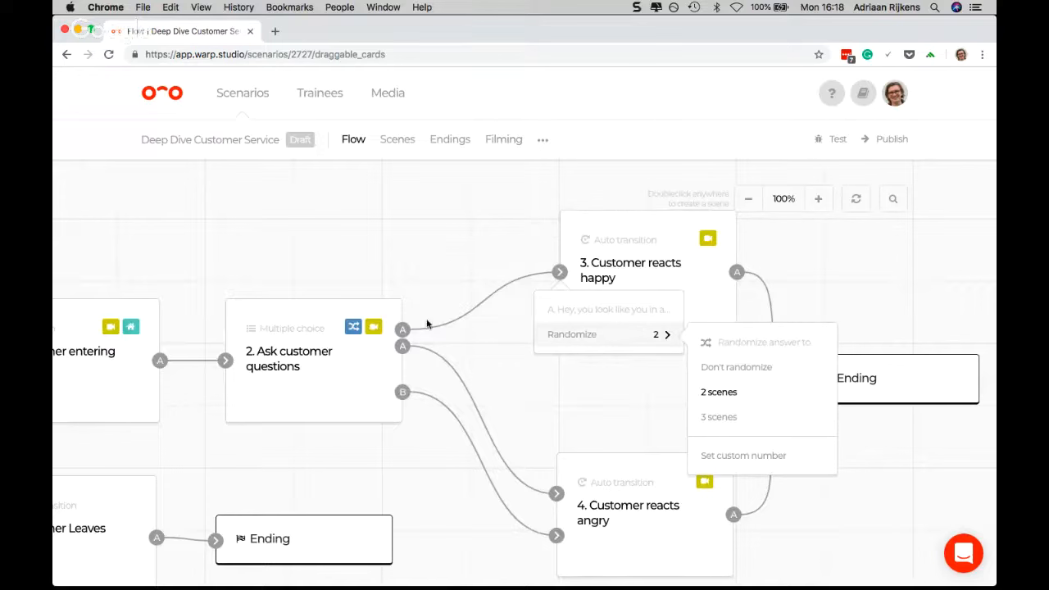
click(468, 339)
mouse_move(298, 362)
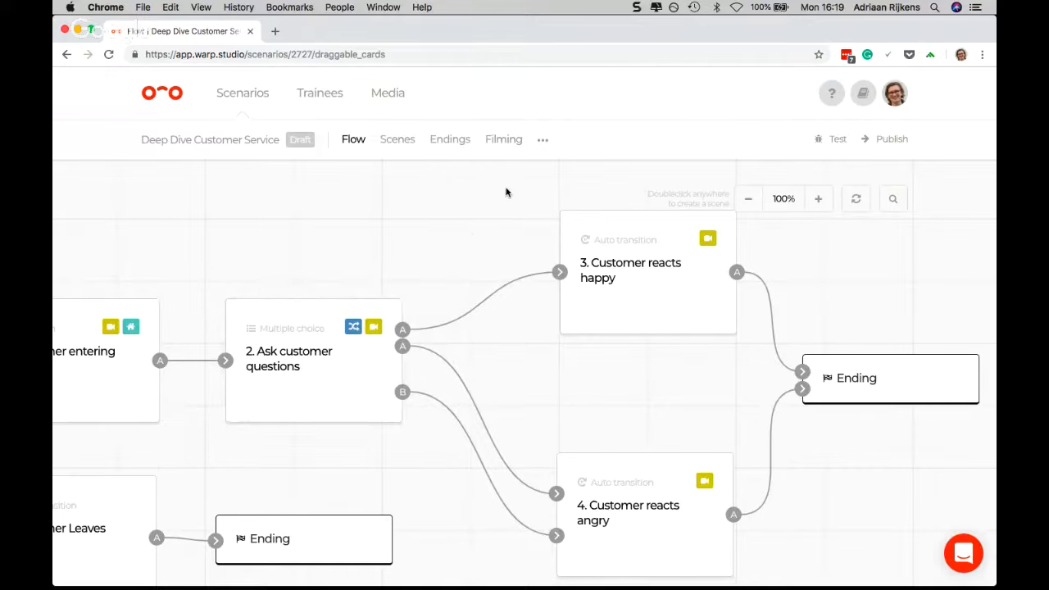
Change the scenario's scoring system to "Subtract points" with 1 star equal to 1 point
click(447, 142)
mouse_move(543, 141)
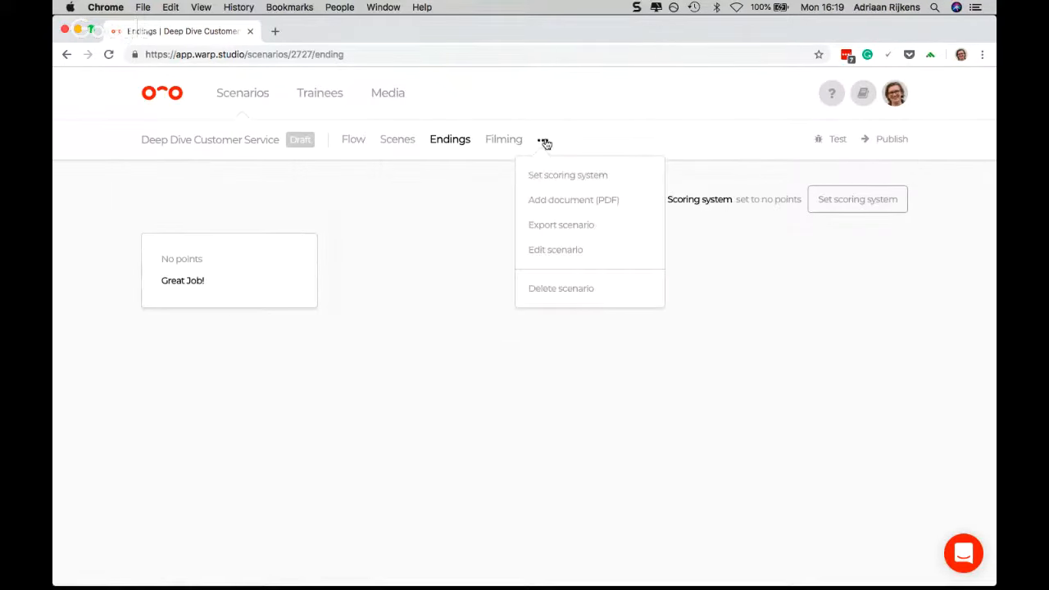
click(562, 176)
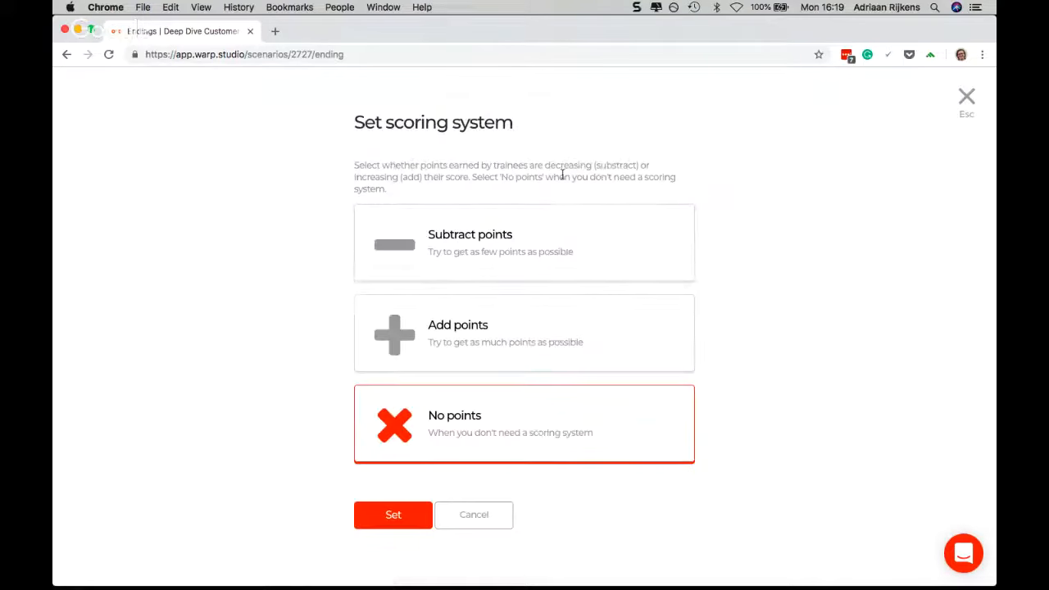
click(472, 257)
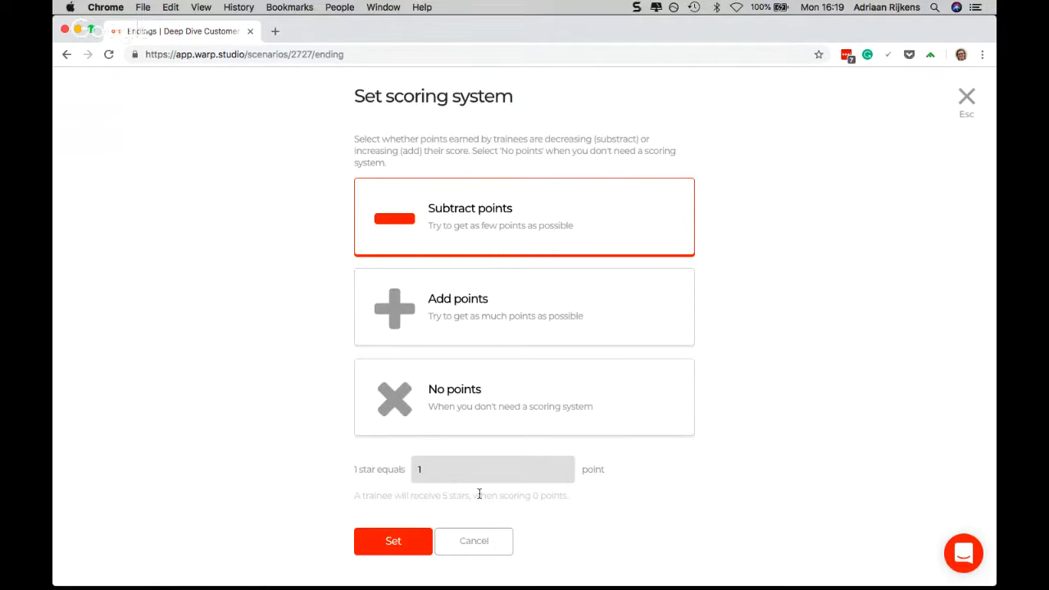
click(393, 541)
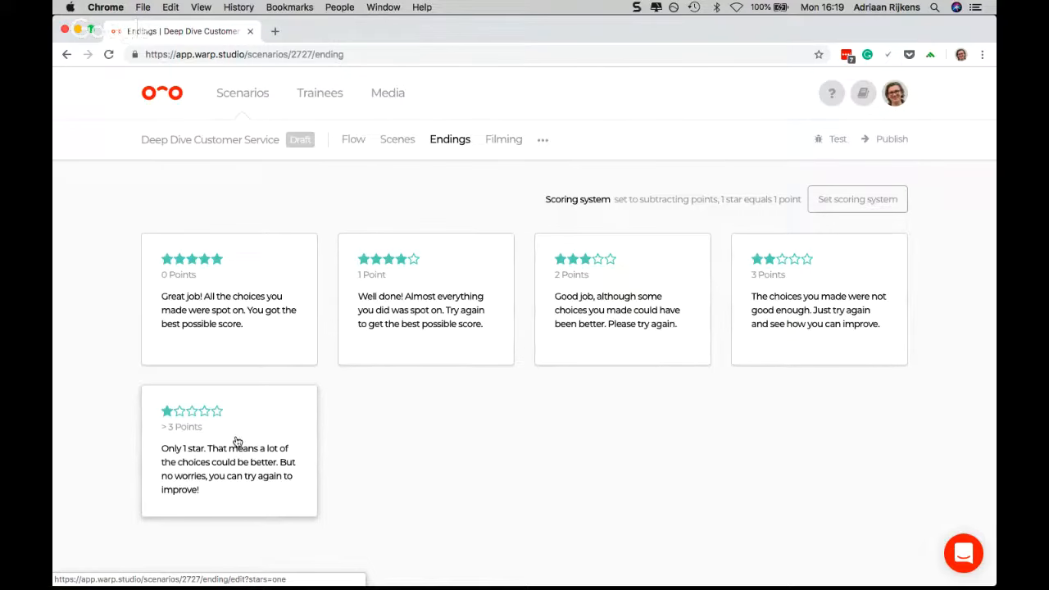
Set 1 star equal to 2 points in the subtracting scoring system
click(828, 203)
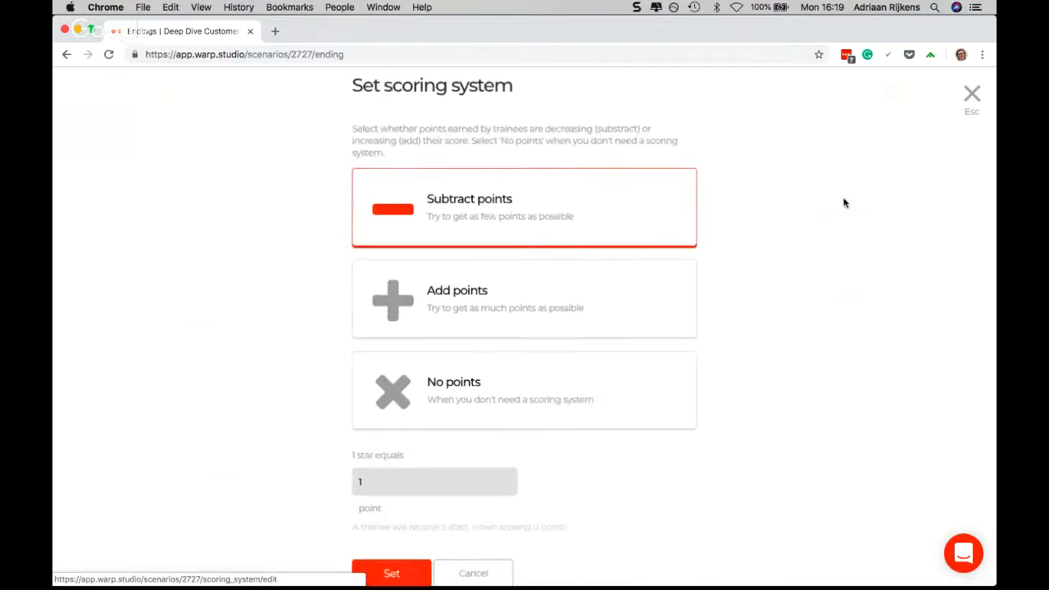
scroll(630, 266, down, 1)
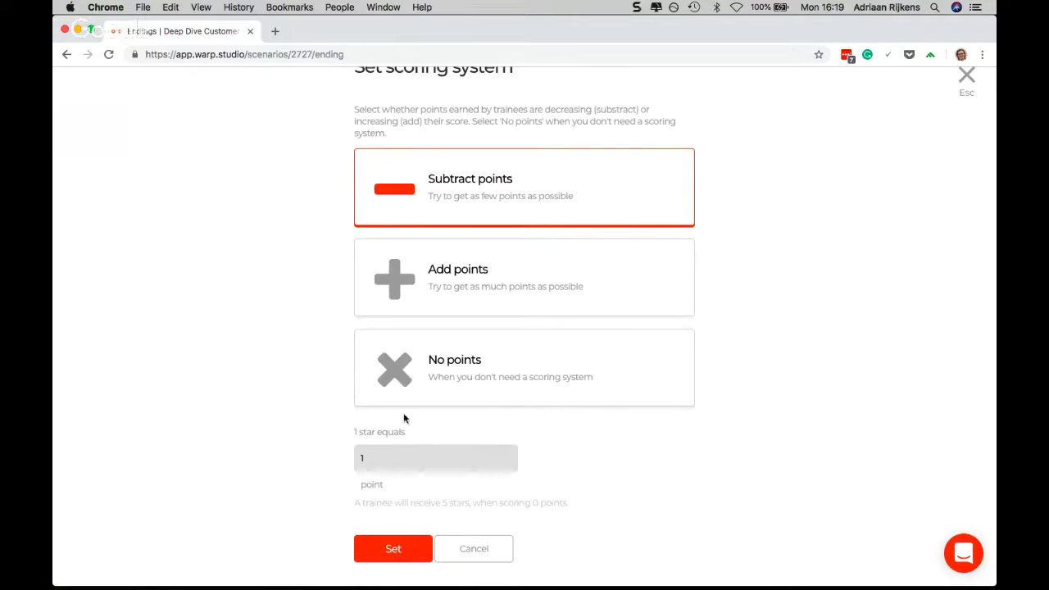
double_click(374, 462)
text(2)
click(389, 541)
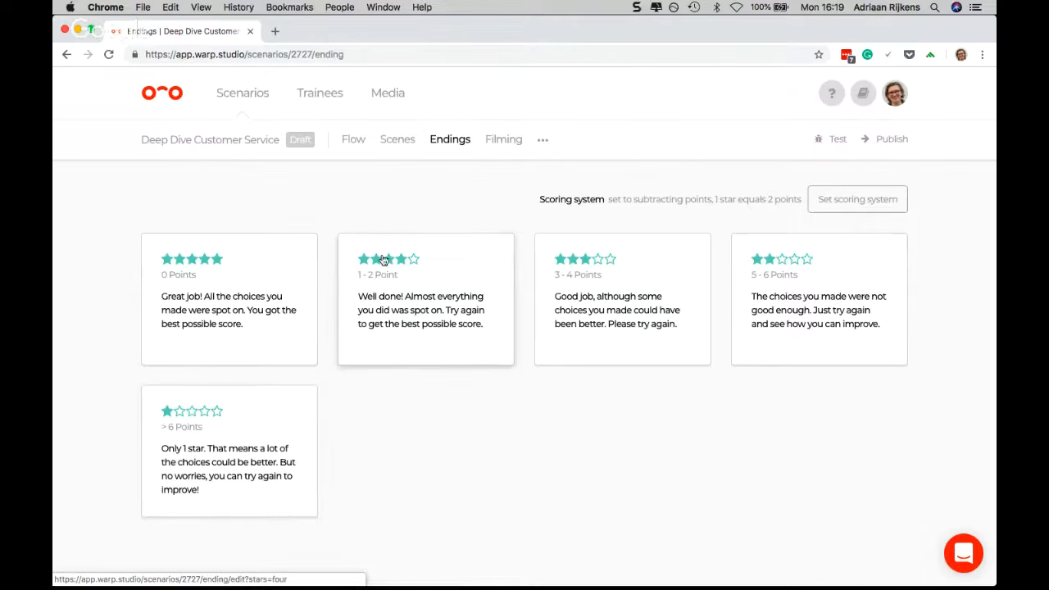
In the flow, set the points of the scene 2 answer leading to "Customer reacts happy" to 2 points
click(357, 141)
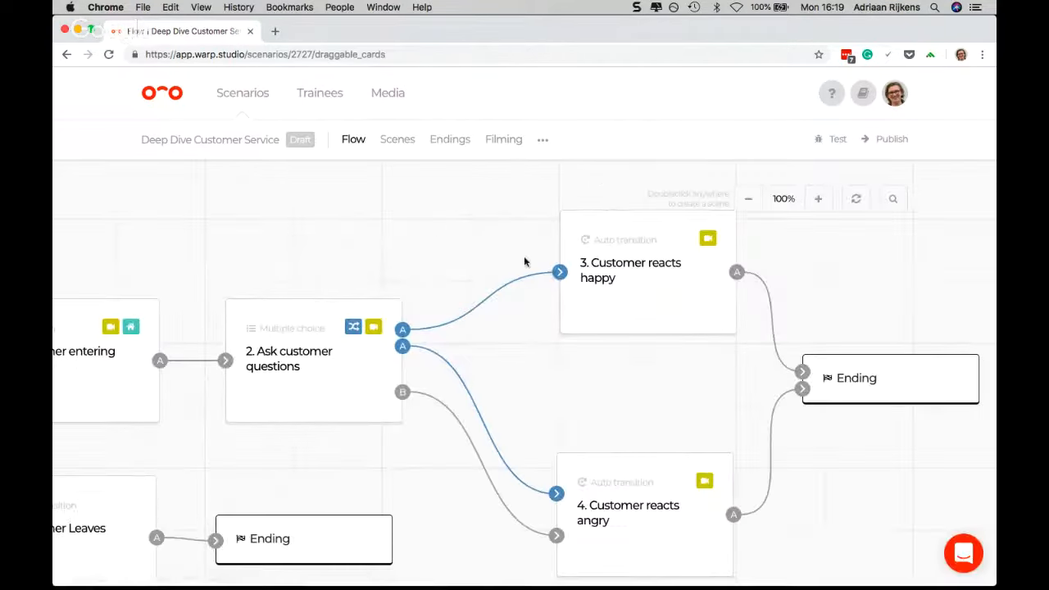
click(560, 275)
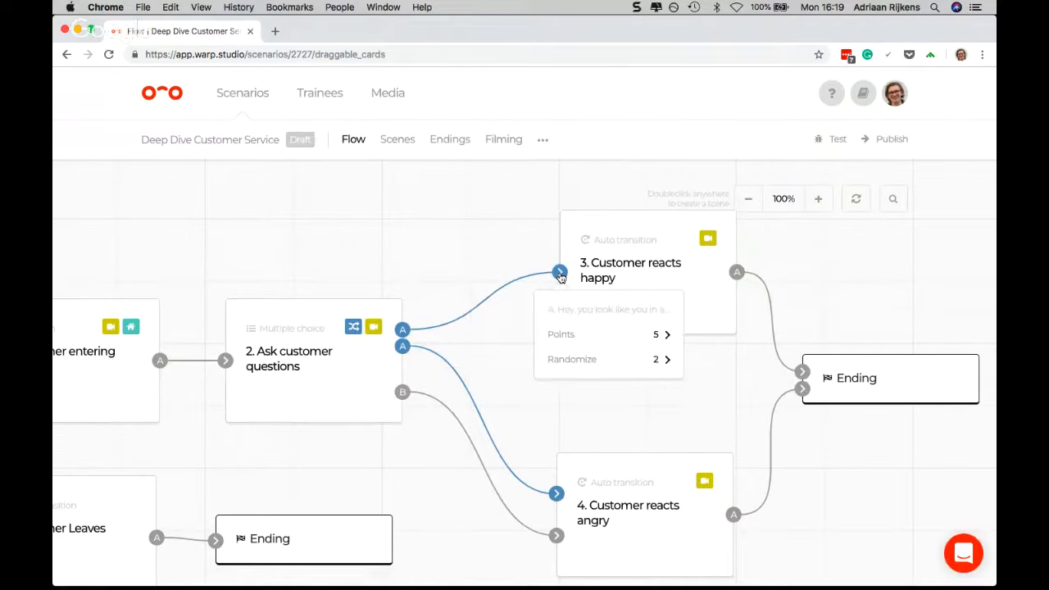
click(583, 332)
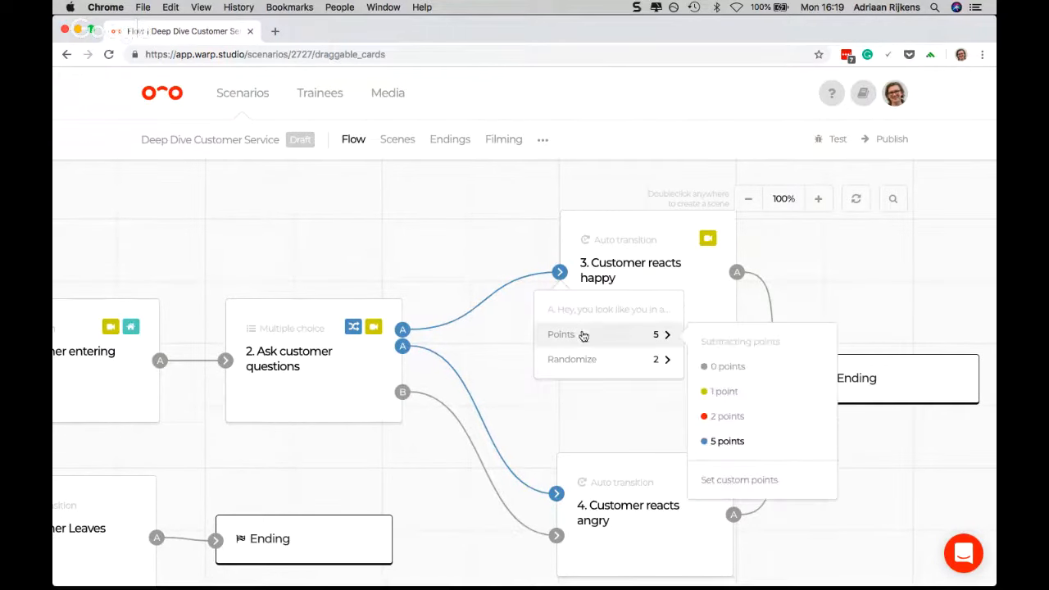
click(726, 416)
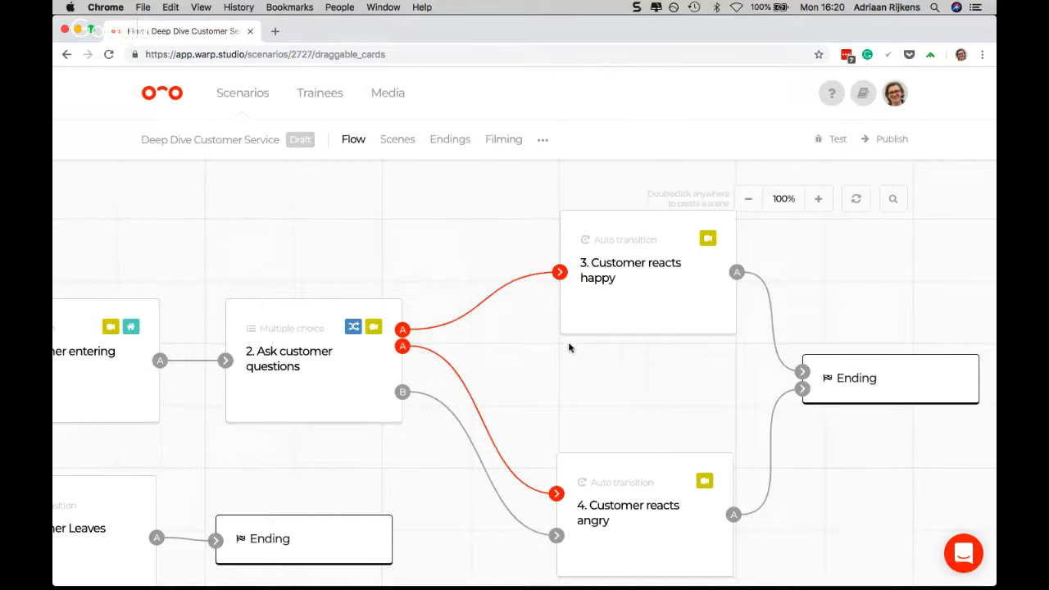
Return to the endings and change the scoring system to "Add points"
click(452, 140)
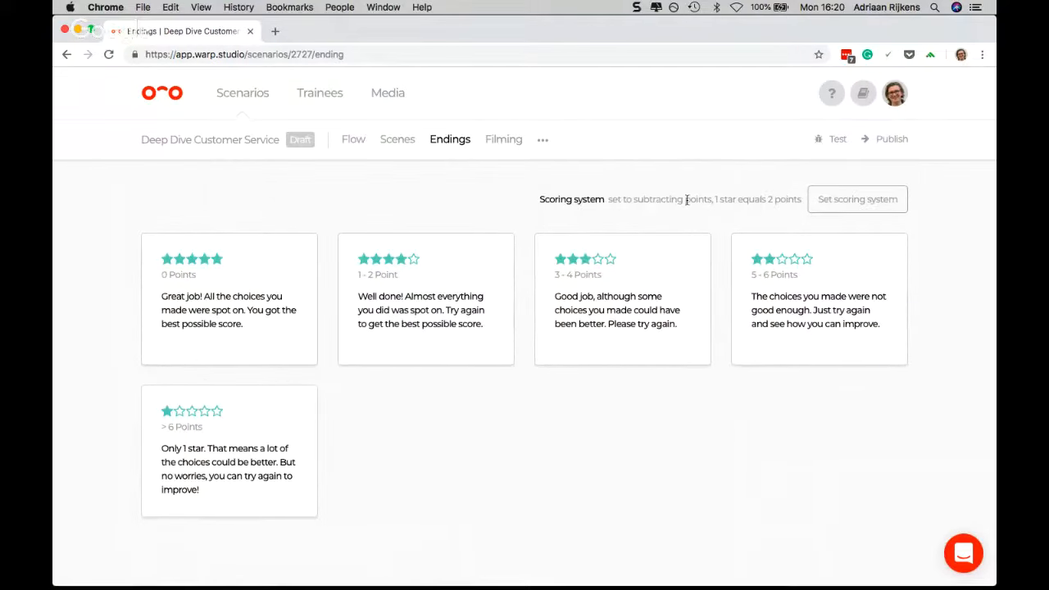
click(841, 204)
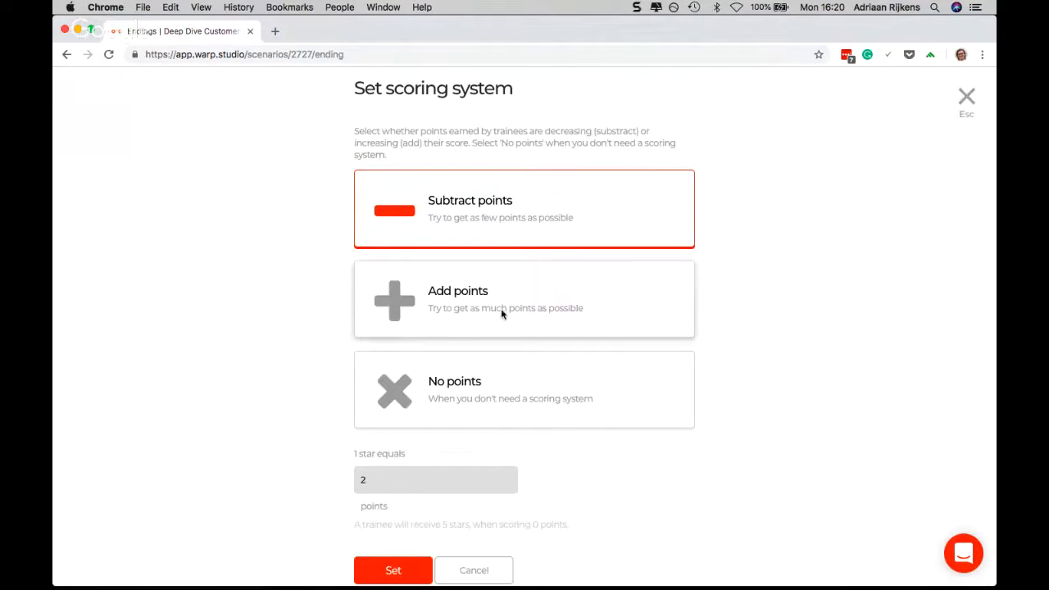
click(500, 312)
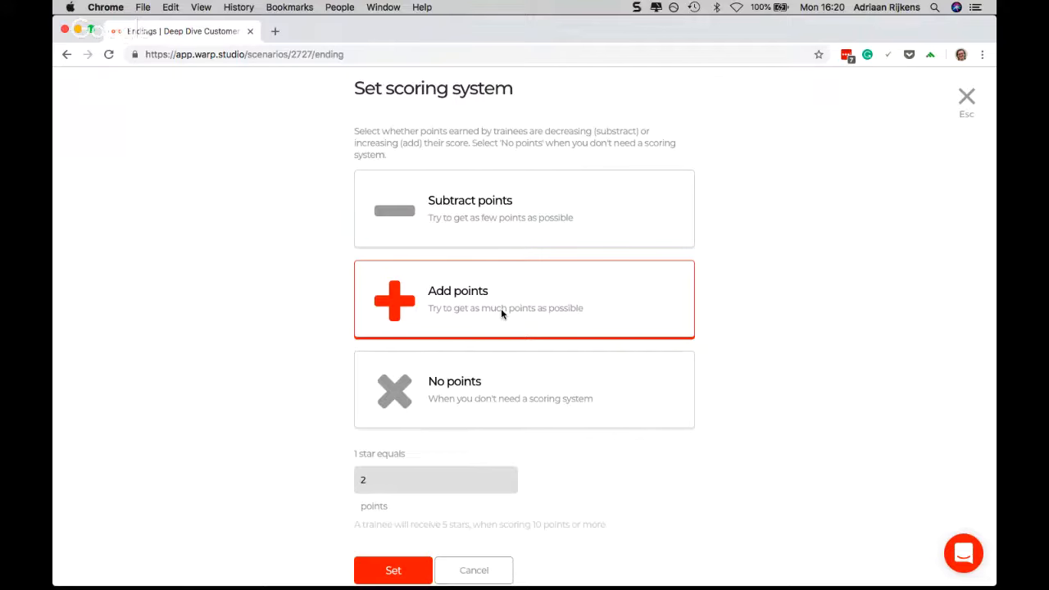
click(390, 565)
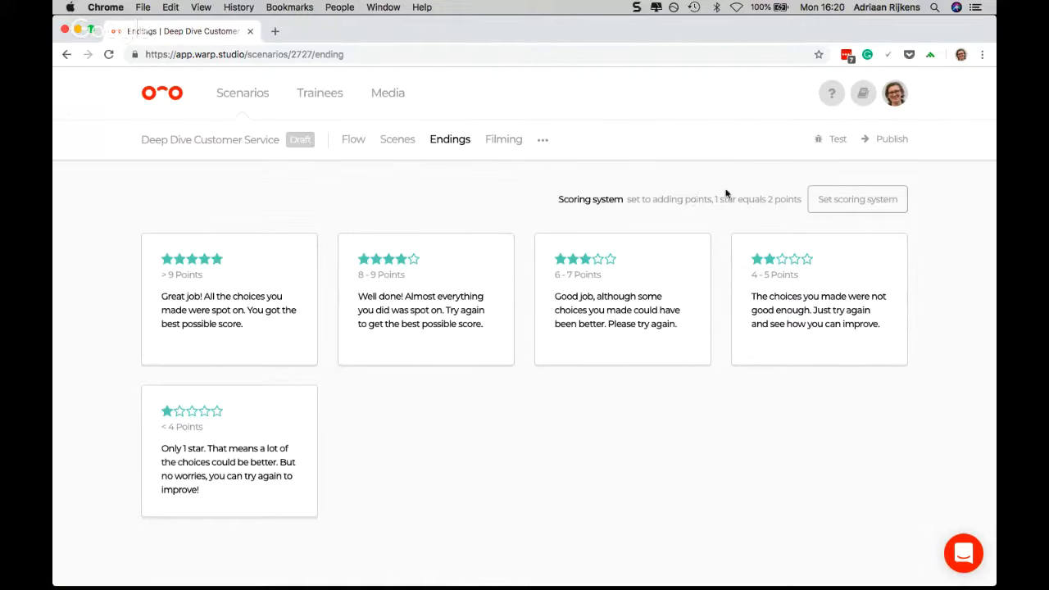
Set 1 star equal to 1 point in the adding scoring system
click(864, 200)
click(417, 478)
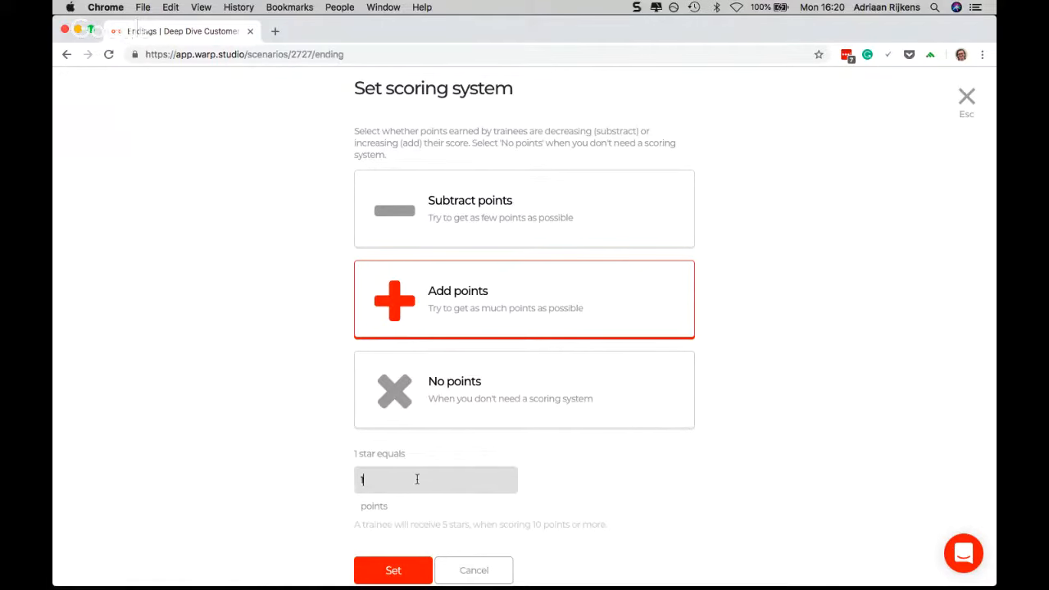
click(393, 569)
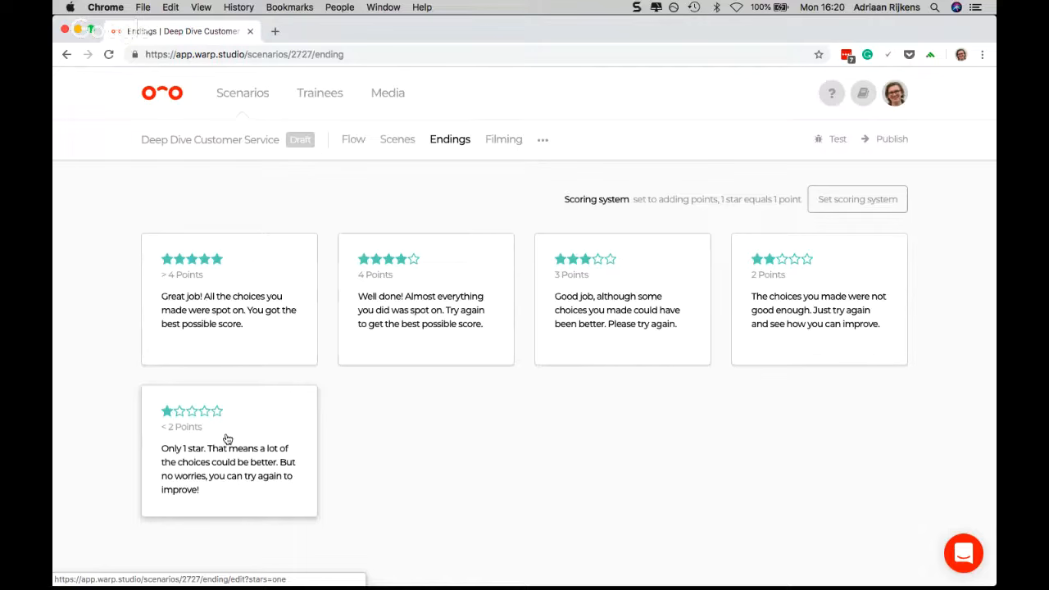
In the flow, give the scene 2 answer leading to "Customer reacts happy" a custom score of 5 points
click(352, 140)
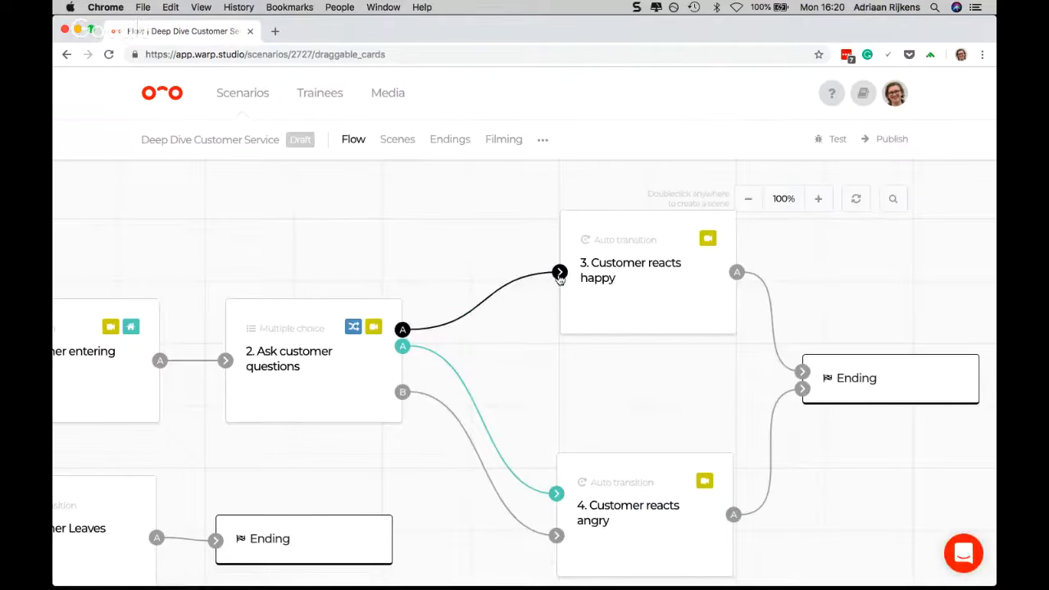
mouse_move(559, 277)
mouse_move(599, 339)
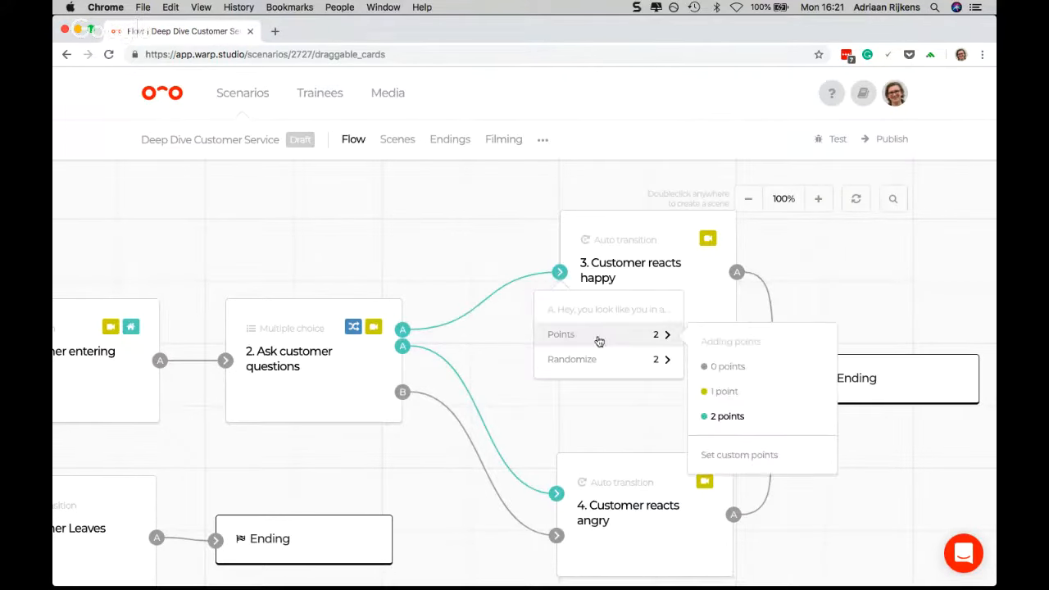
click(727, 454)
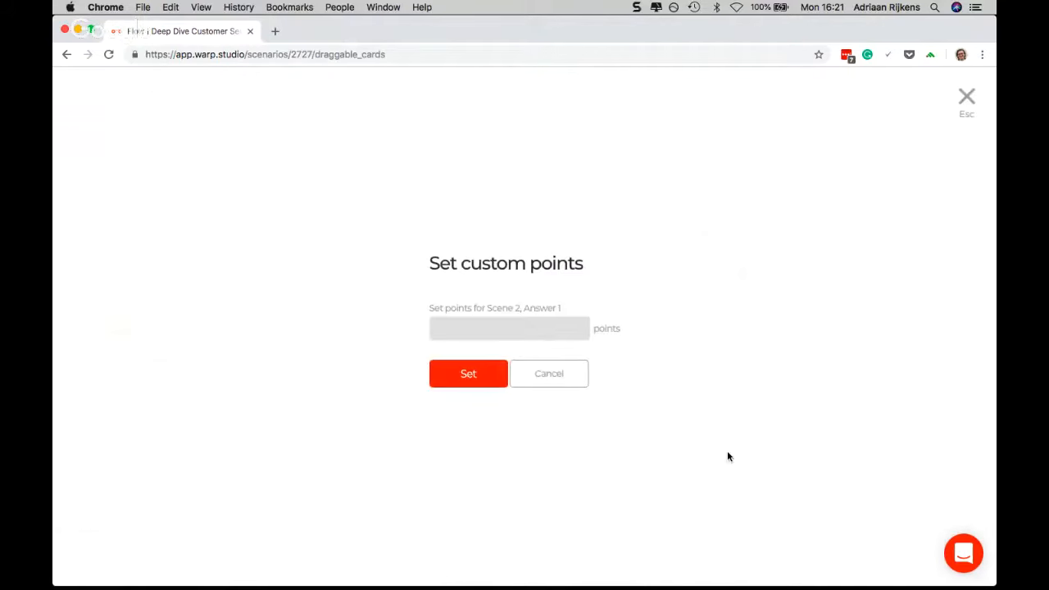
text(5)
click(479, 376)
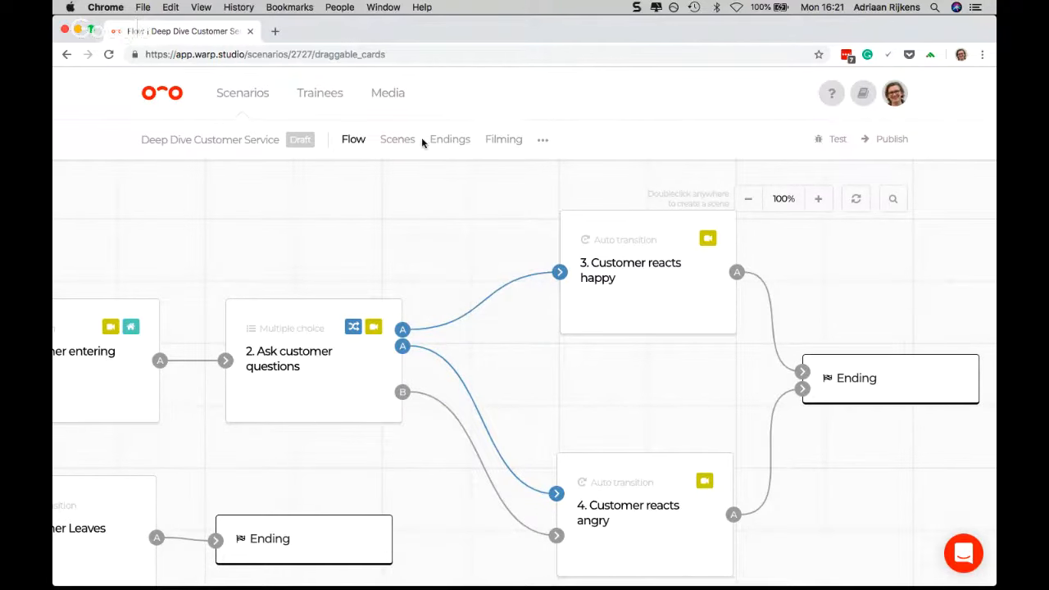
Go to the endings, look over the scoring system settings and leave them without saving
click(450, 139)
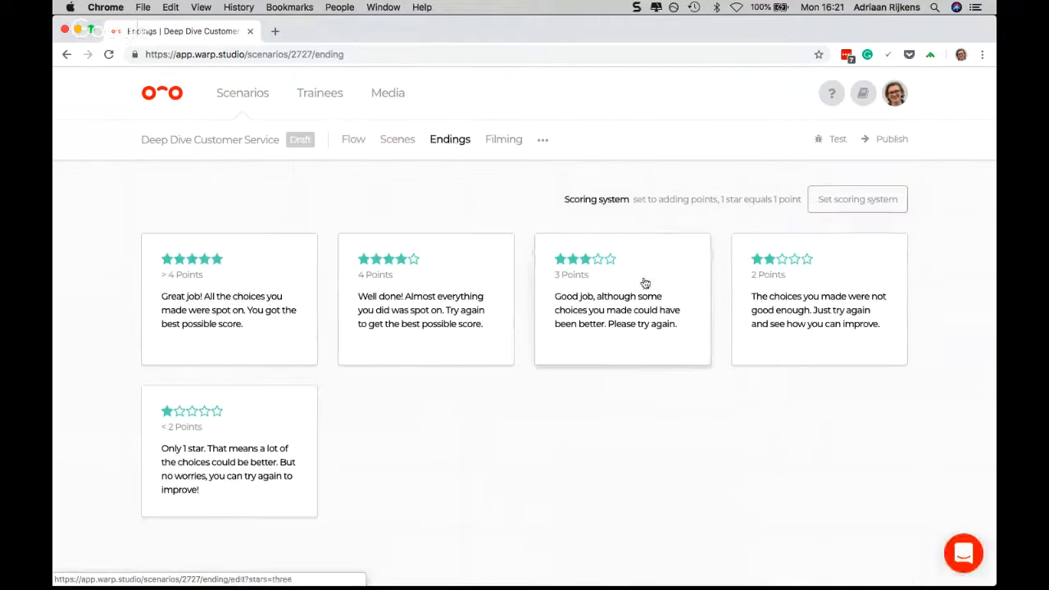
click(851, 207)
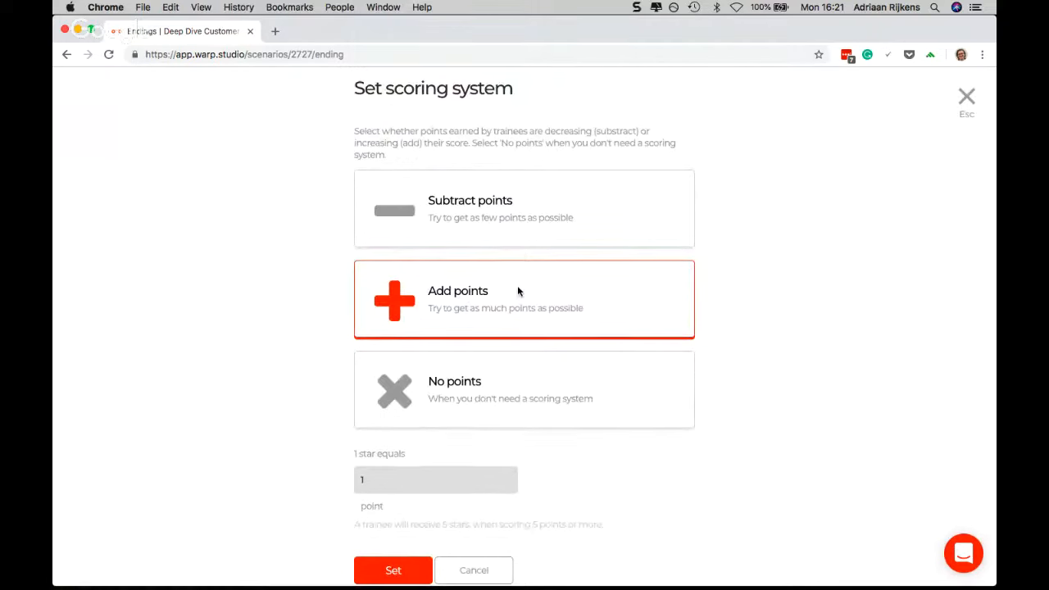
click(466, 568)
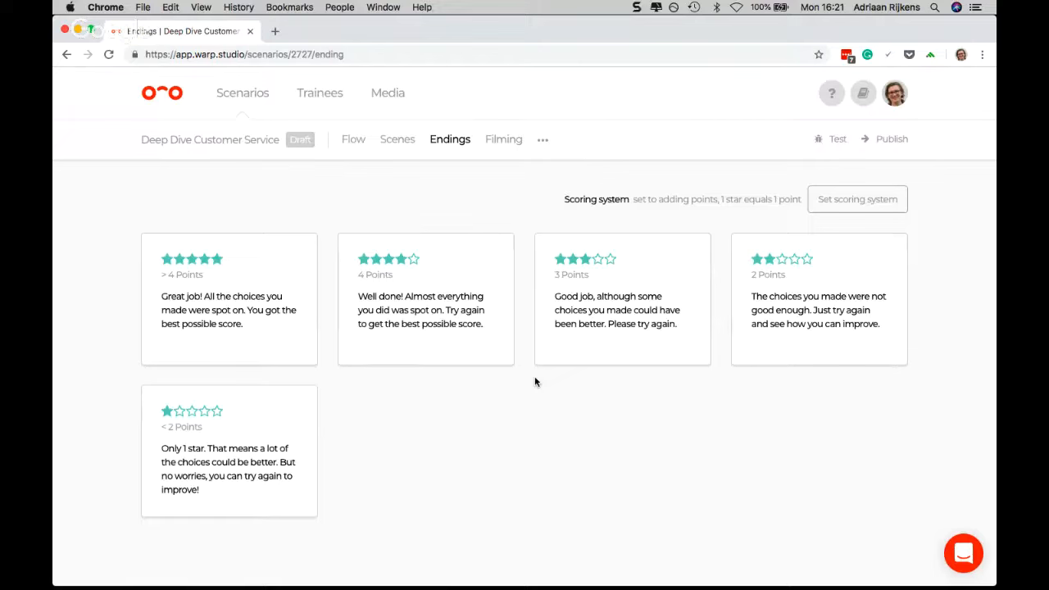
View the scenario's "Add document (PDF)" form from the endings page and cancel it
click(544, 143)
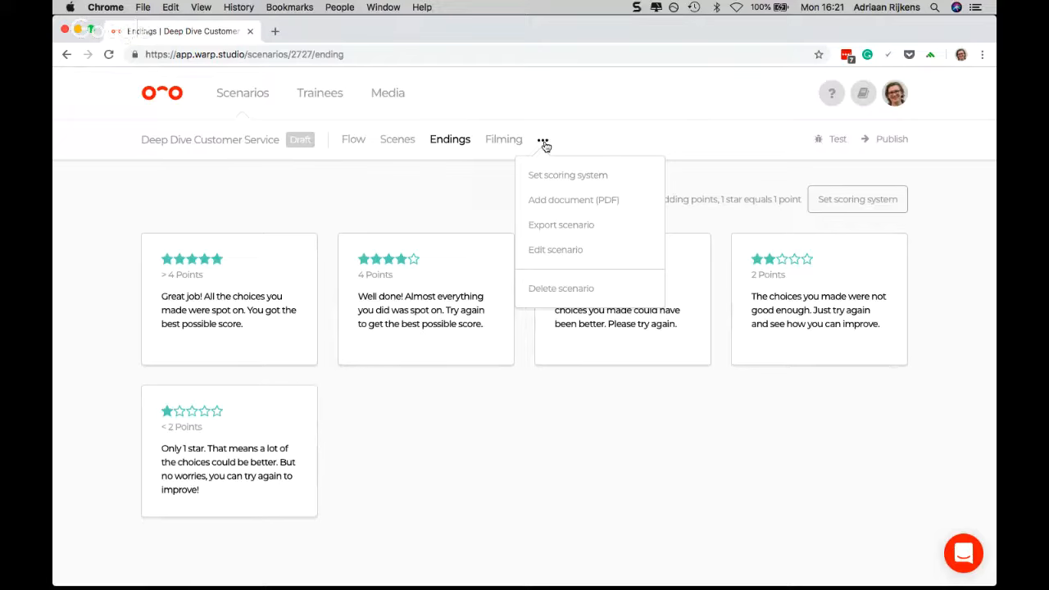
click(544, 203)
click(464, 434)
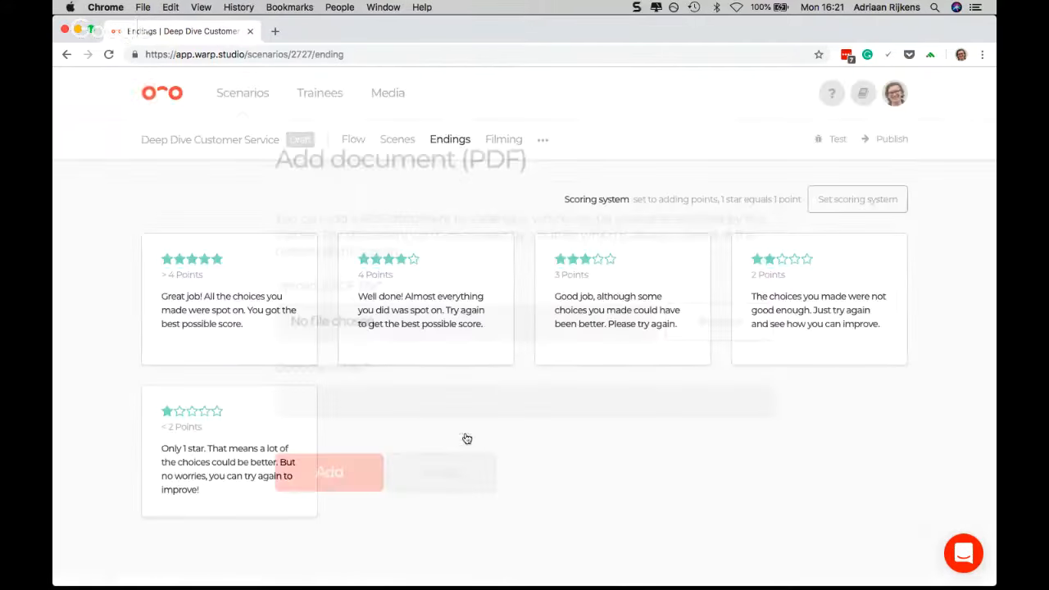
Return to the flow, examine the upload and title fields for adding a PDF document, and cancel the form
click(355, 140)
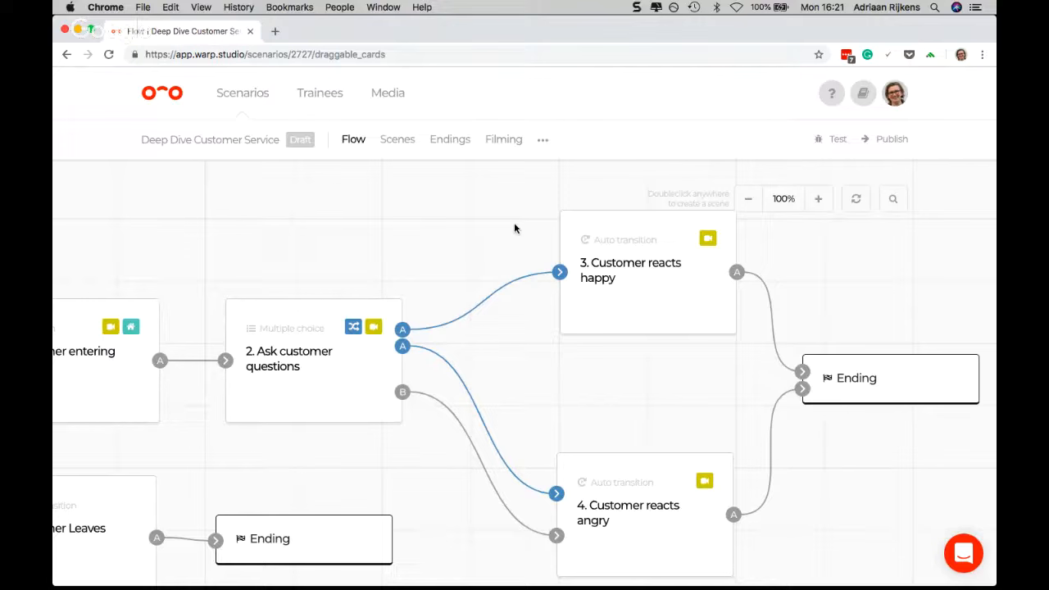
click(541, 140)
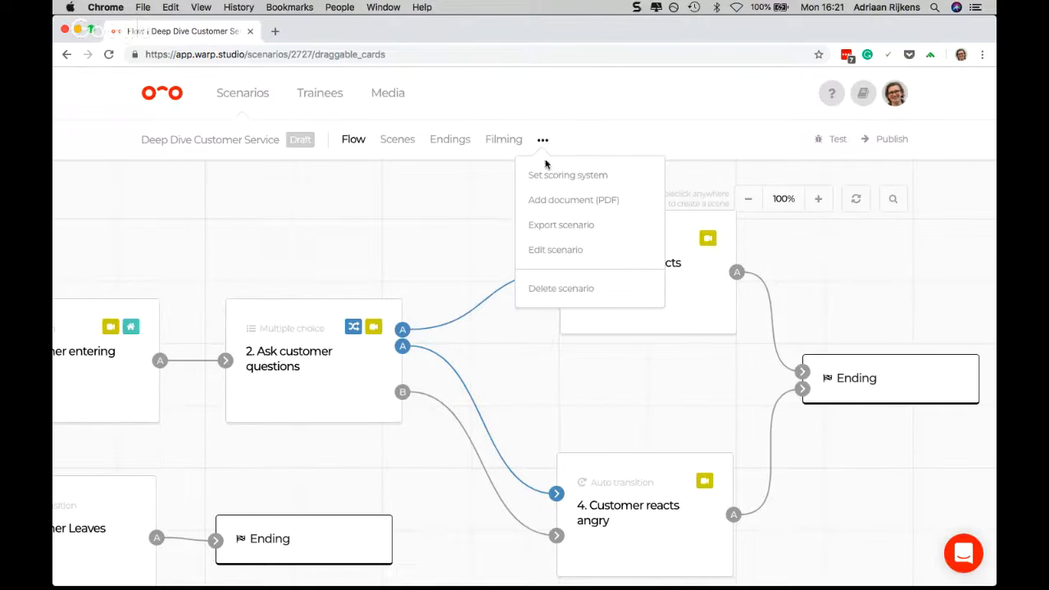
click(569, 202)
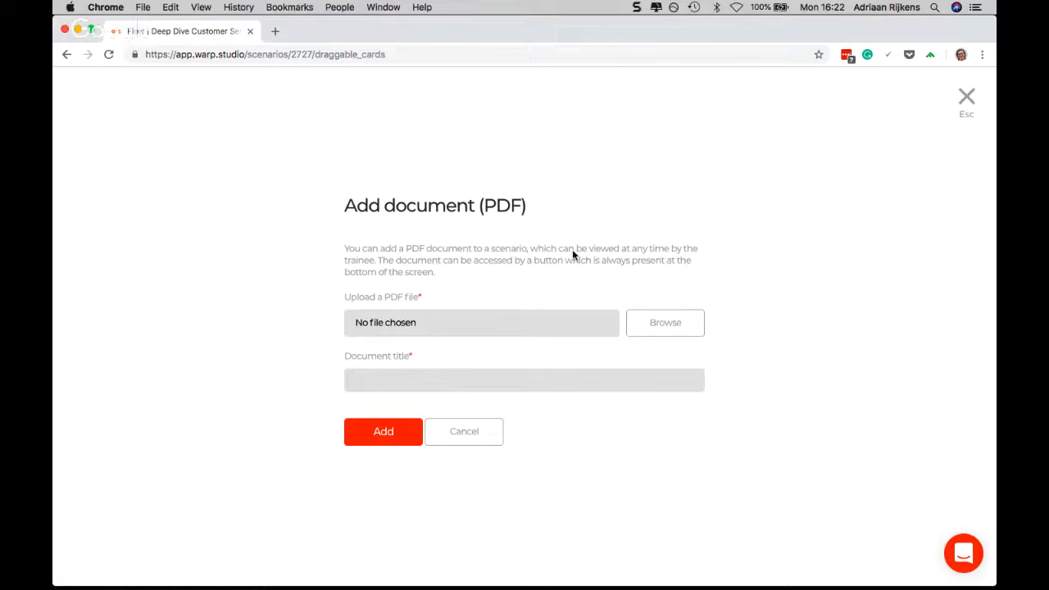
click(448, 383)
click(480, 432)
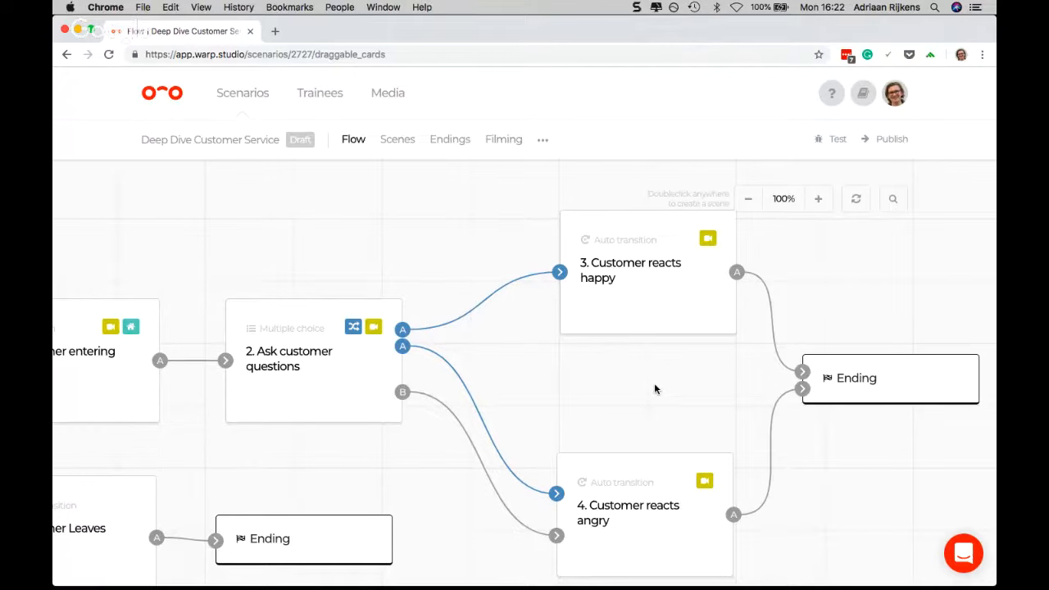
Look over the organisation options for the signed-in account and open the account settings
click(895, 96)
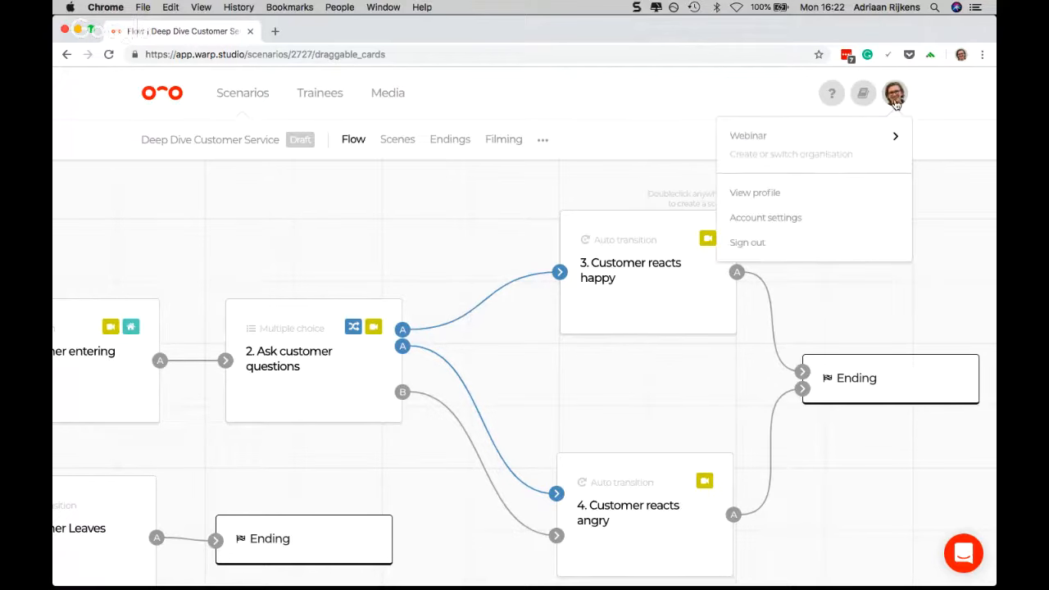
click(942, 94)
click(899, 98)
mouse_move(829, 158)
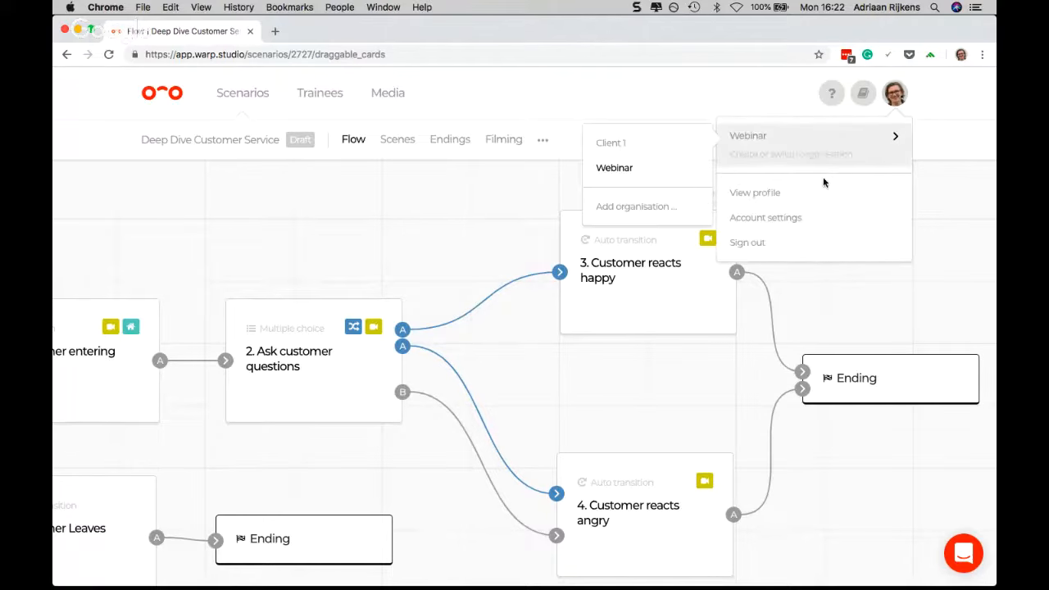
click(795, 219)
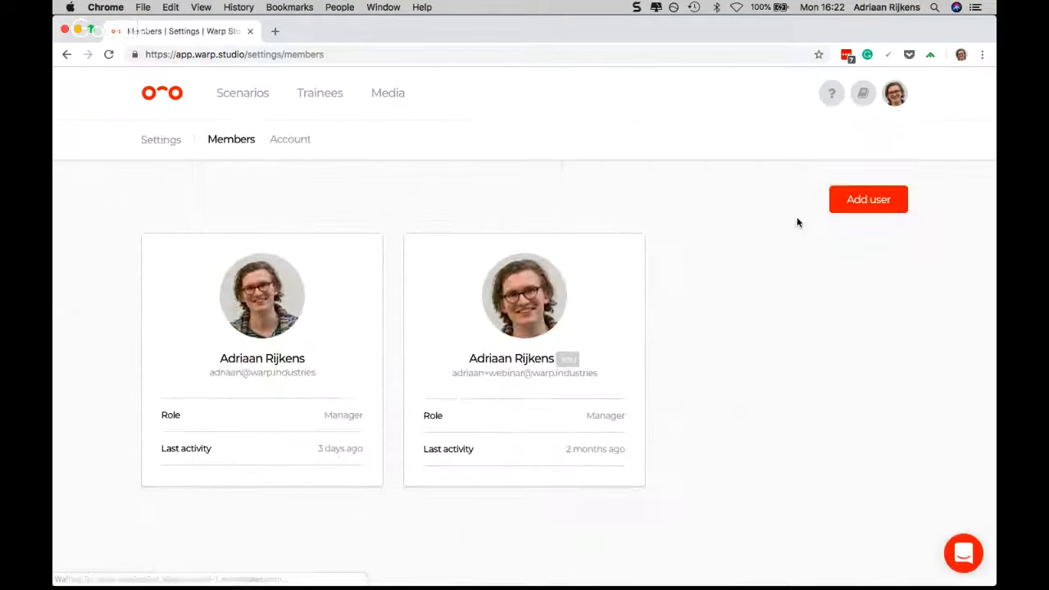
Look over the first member's additional options and the "Edit user" form, cancelling without changes
mouse_move(523, 324)
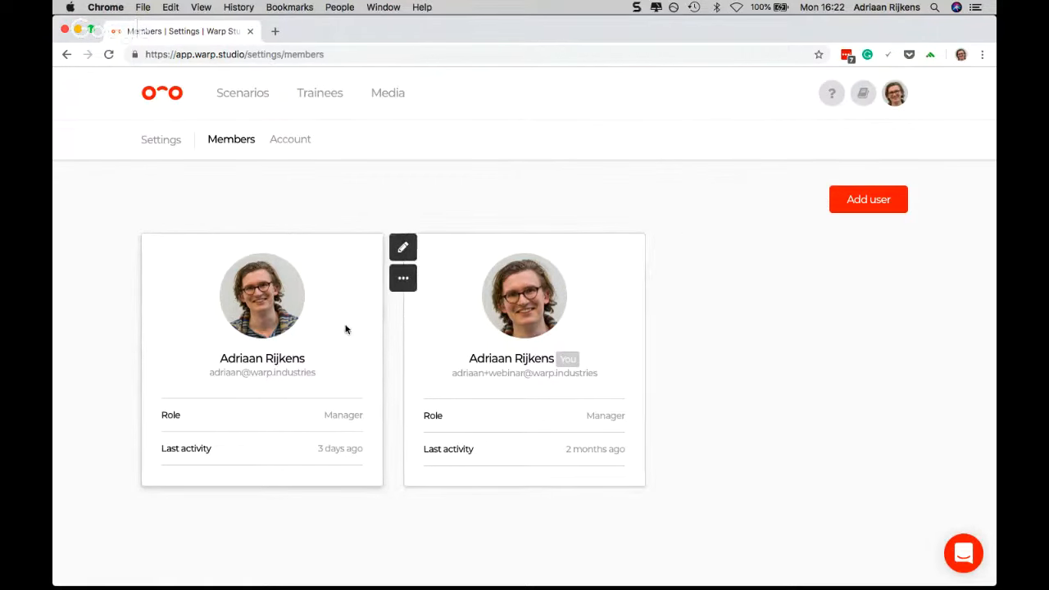
click(402, 280)
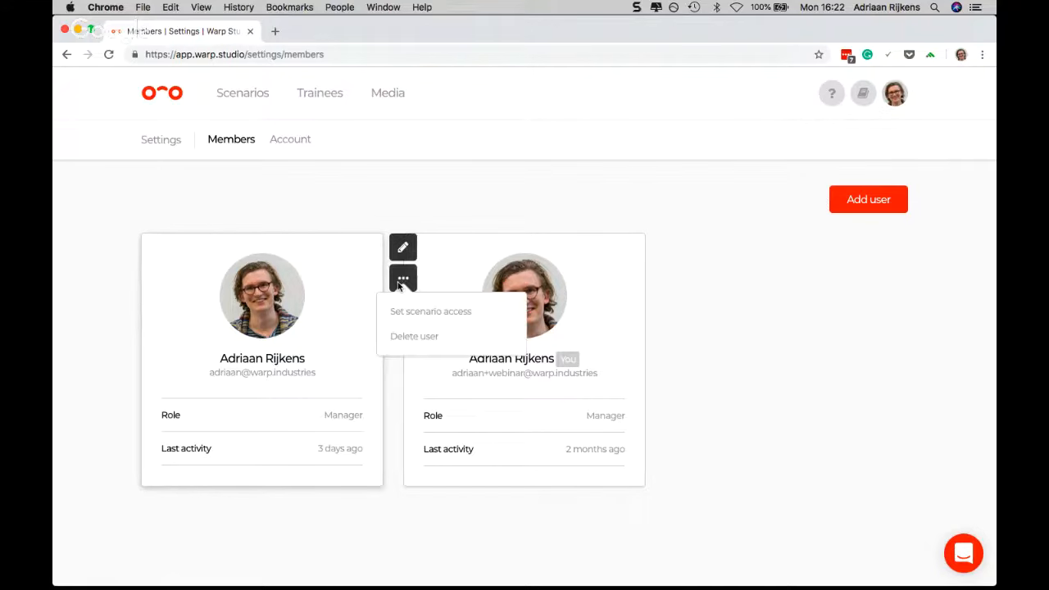
click(402, 247)
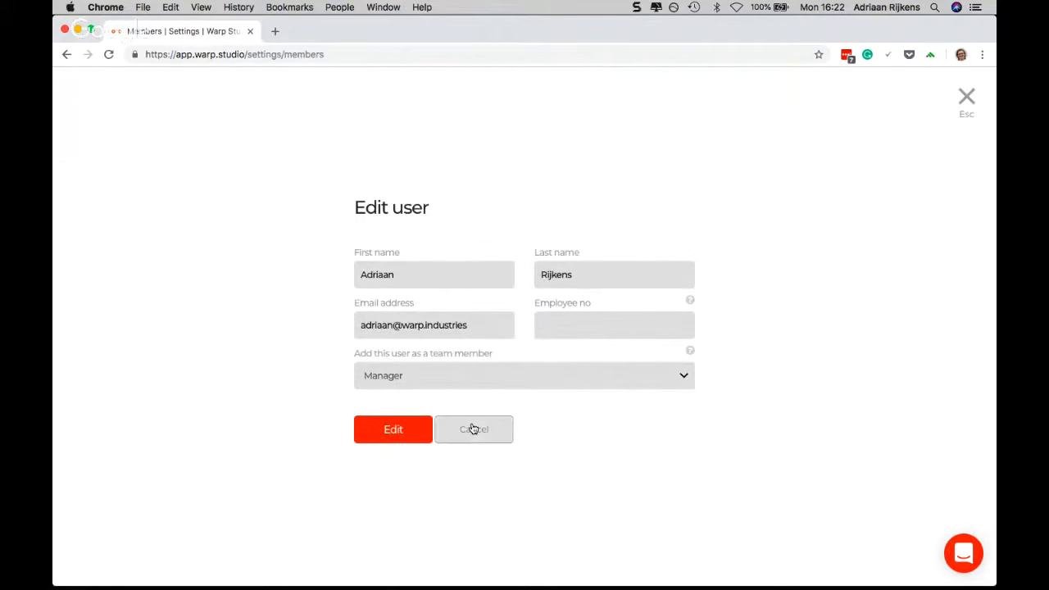
click(484, 436)
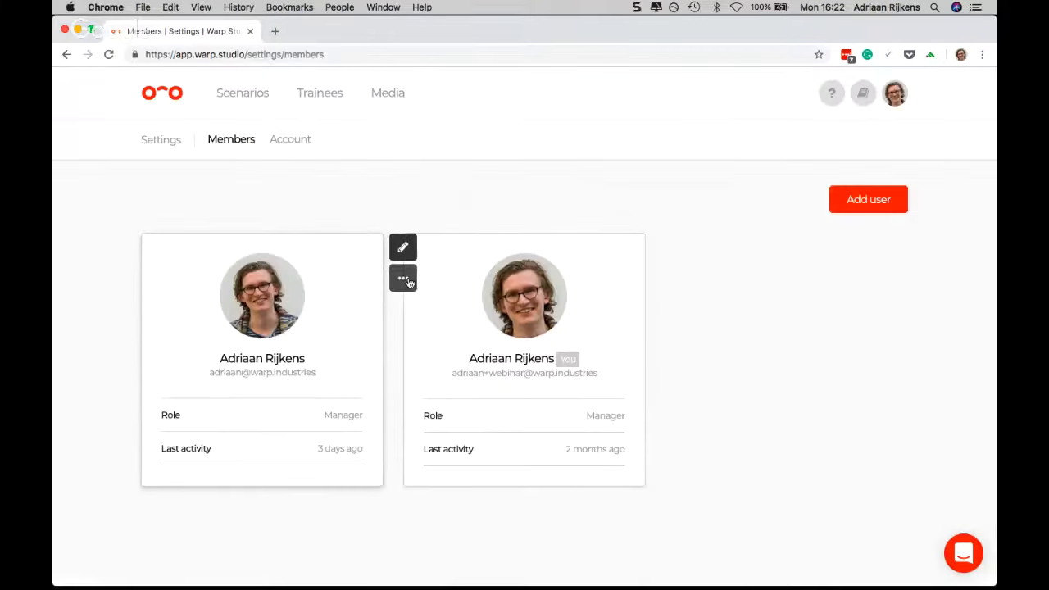
click(404, 279)
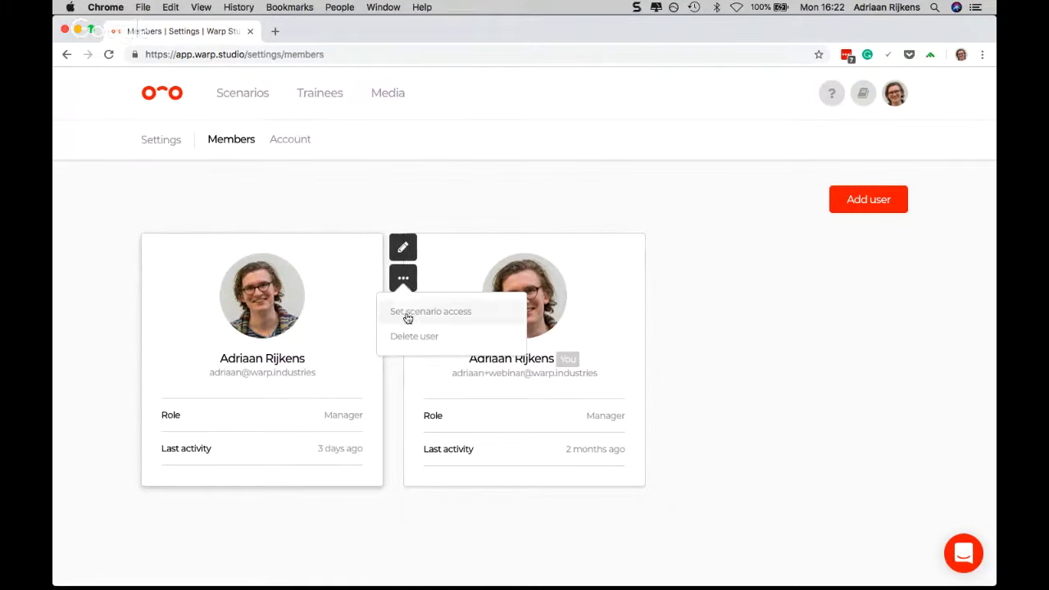
click(331, 324)
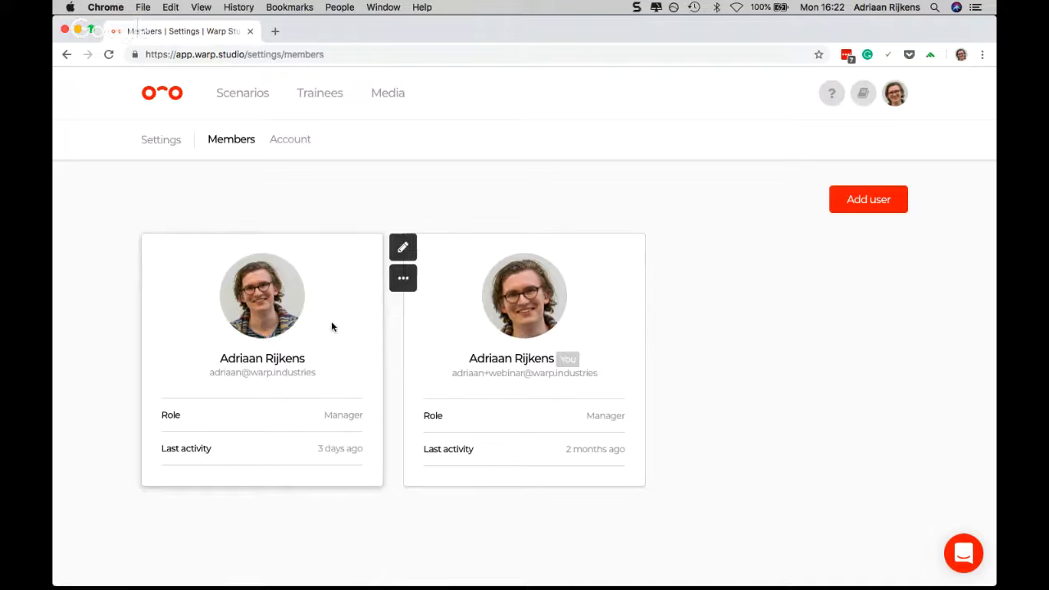
click(403, 247)
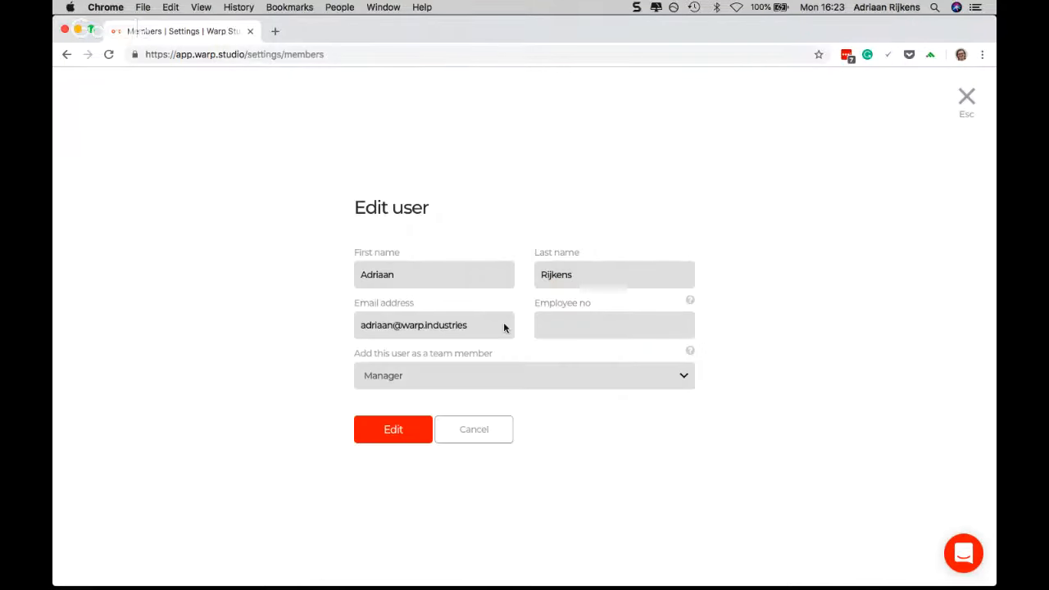
click(473, 429)
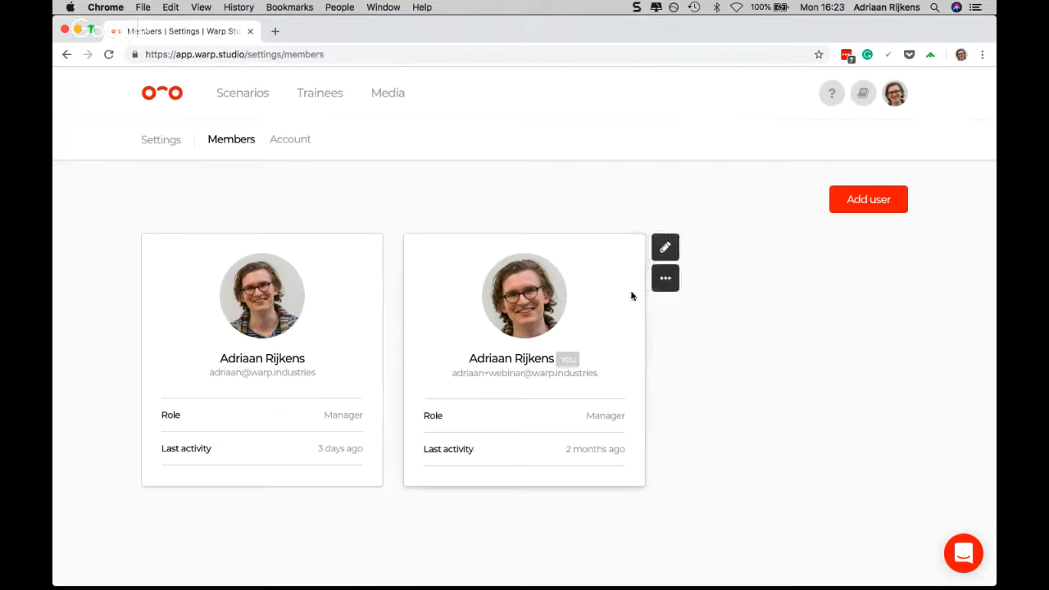
View the signed-in member's "Edit profile" form and cancel it
click(667, 248)
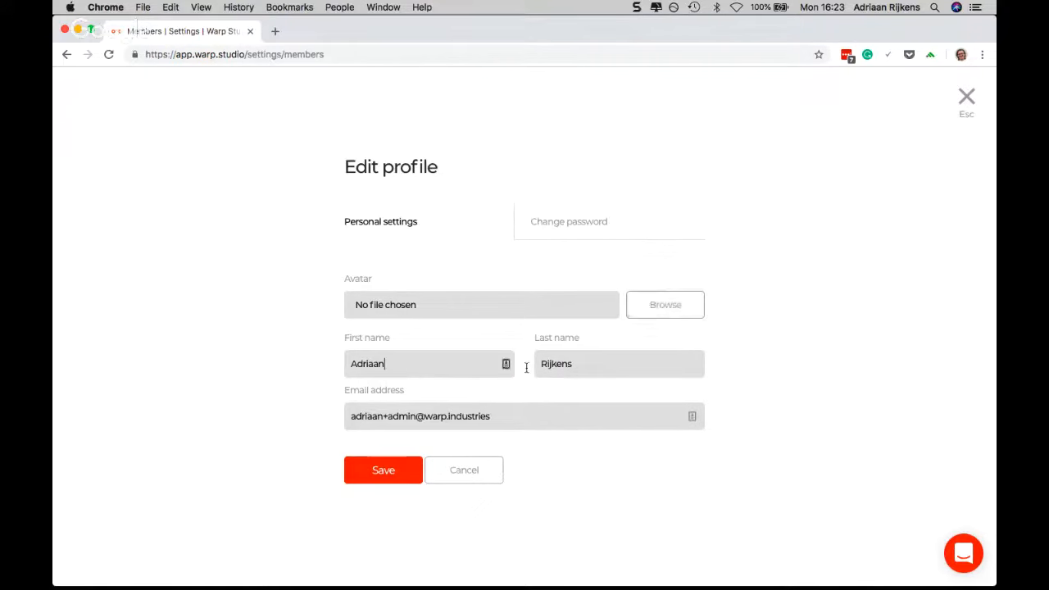
click(463, 469)
mouse_move(332, 328)
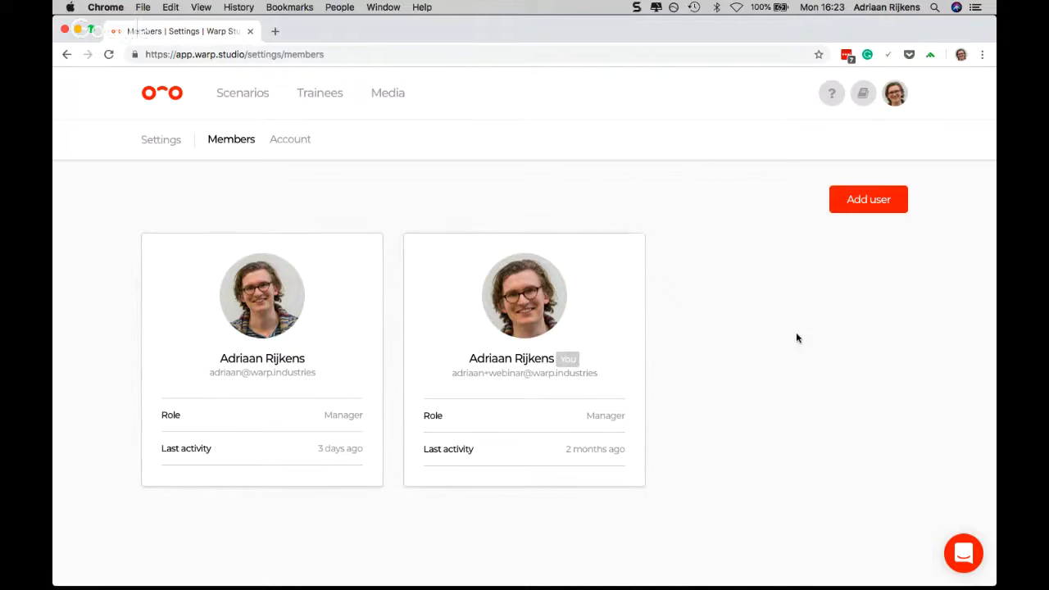
In the account's branding settings, replace the mobile app logo with New Thumbnail.png from the Webinar folder
click(289, 145)
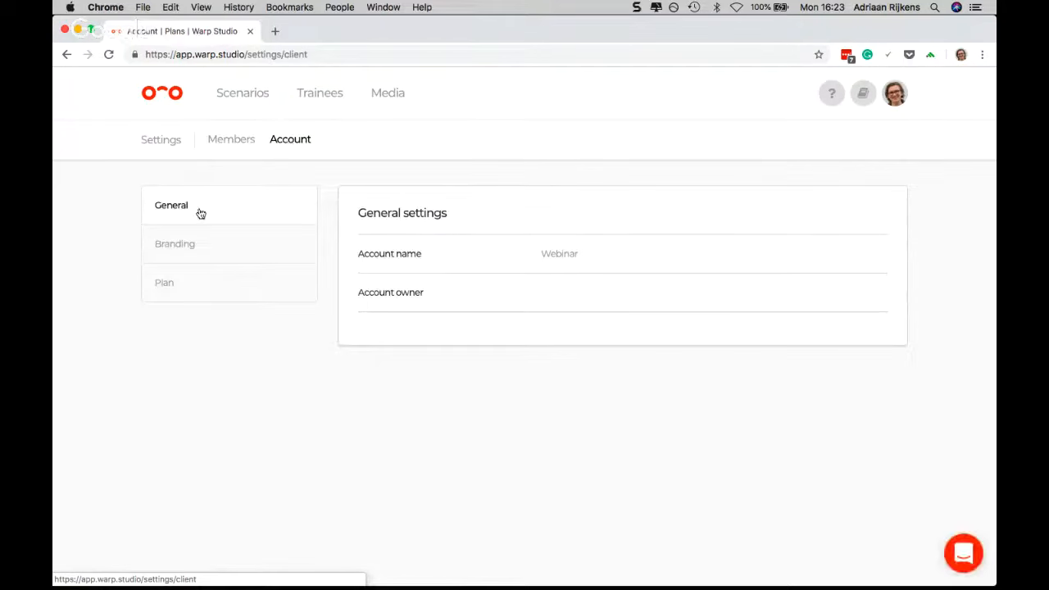
click(189, 246)
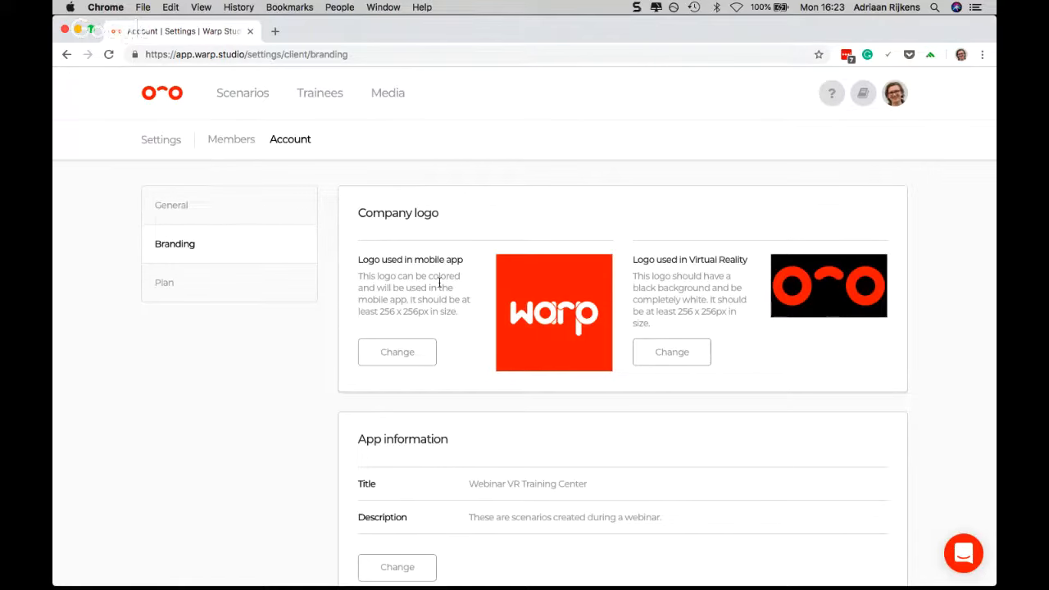
click(410, 346)
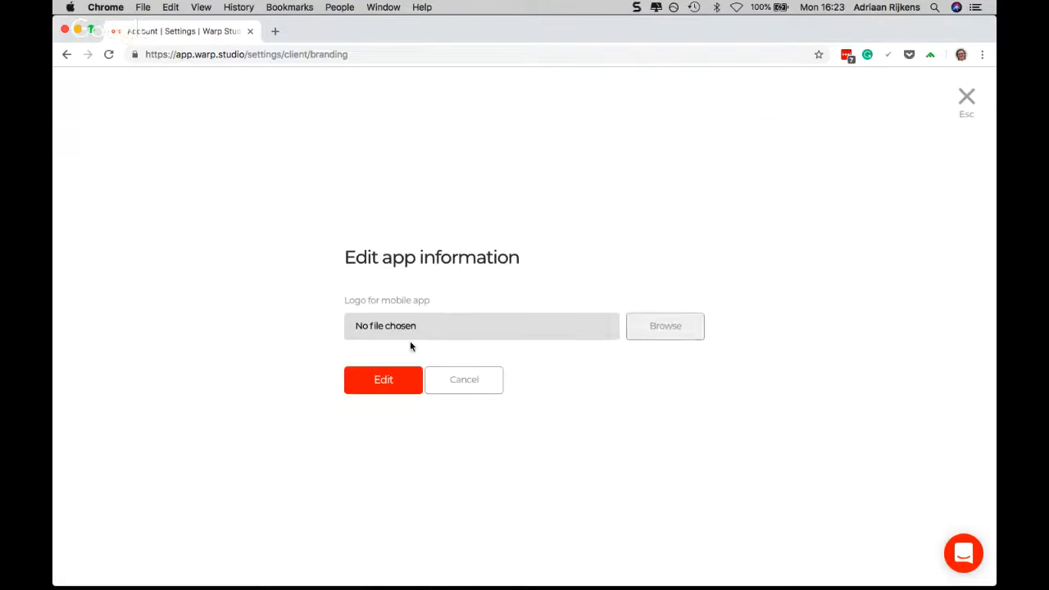
click(651, 331)
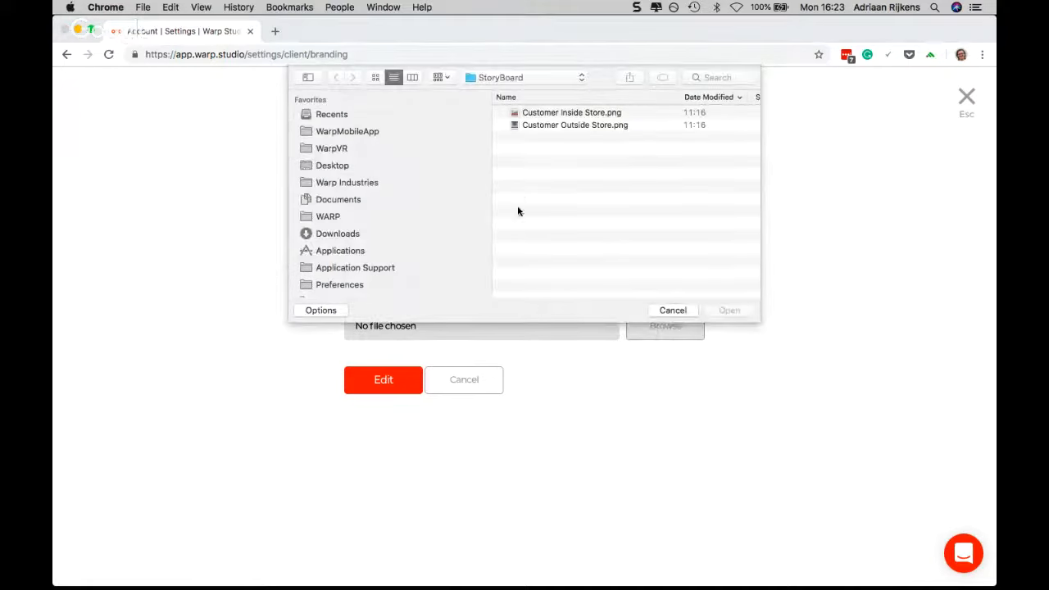
click(523, 79)
click(506, 91)
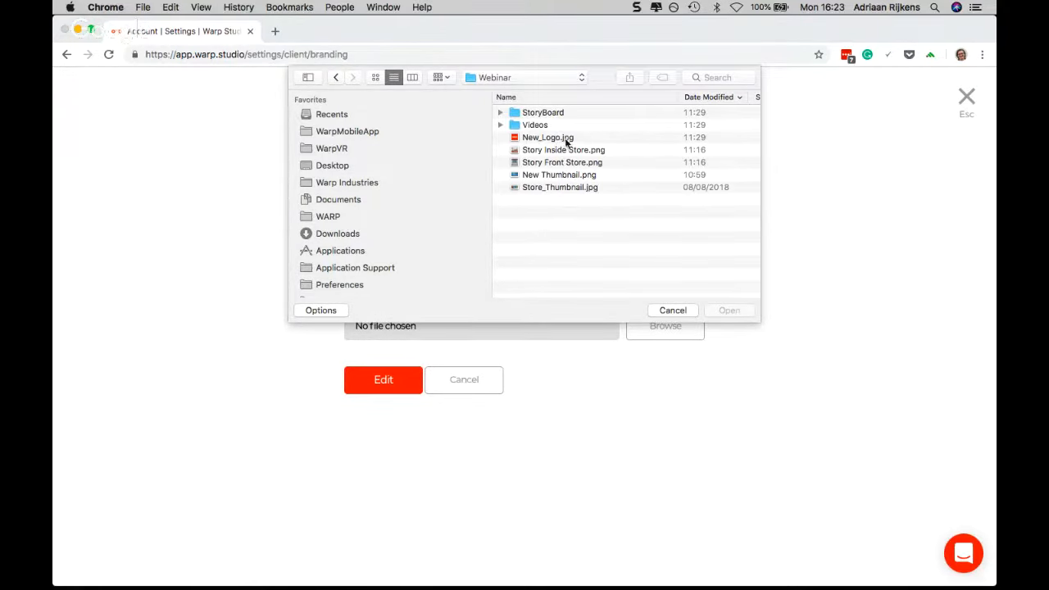
double_click(548, 174)
click(375, 380)
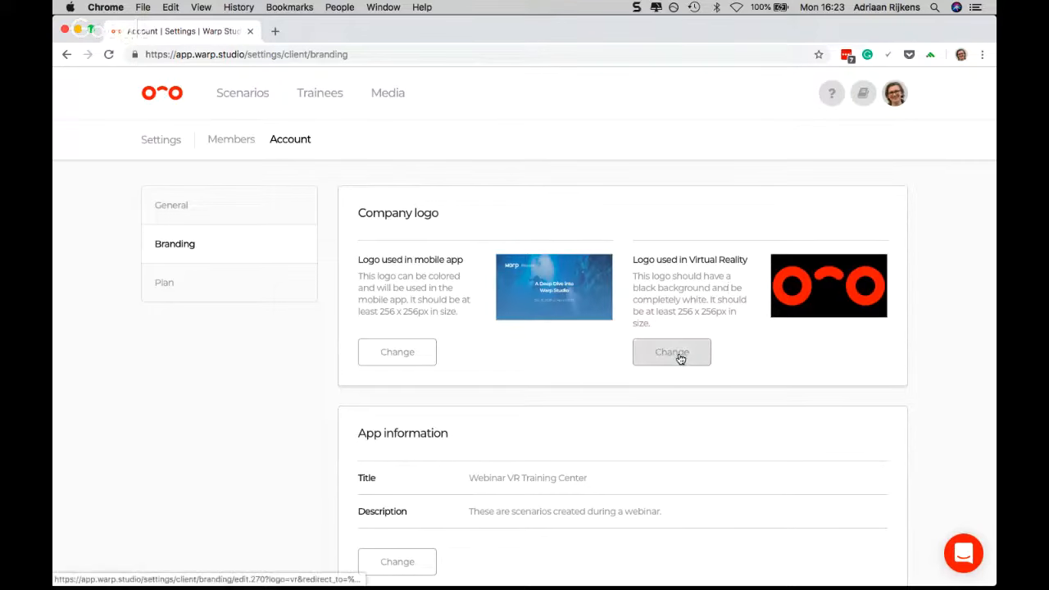
Examine the title and description fields of the branding's app information, and cancel the form without saving
scroll(607, 356, down, 2)
scroll(608, 357, down, 2)
scroll(608, 358, up, 2)
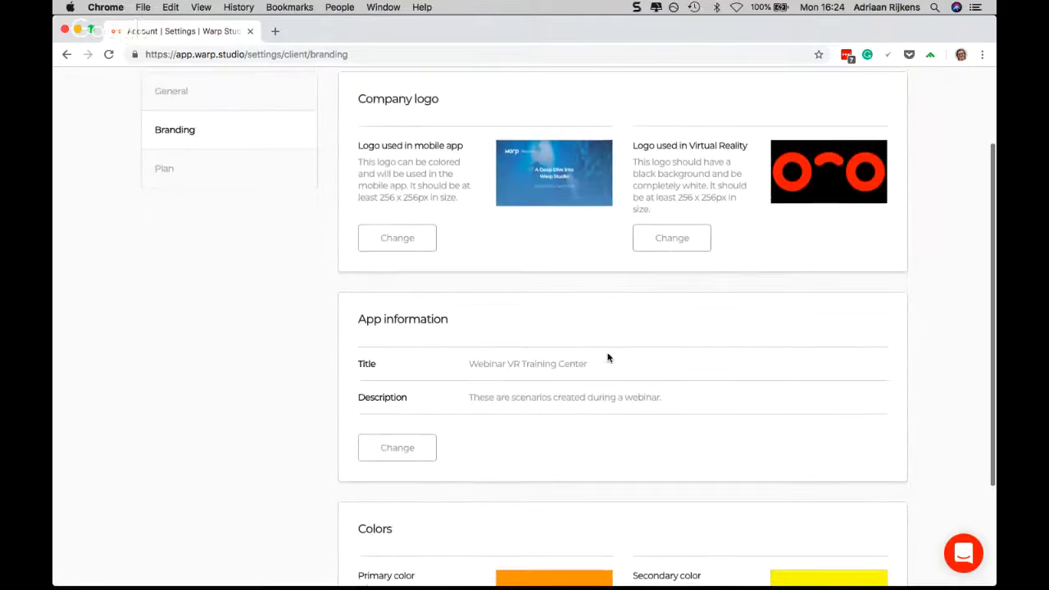
scroll(499, 382, down, 1)
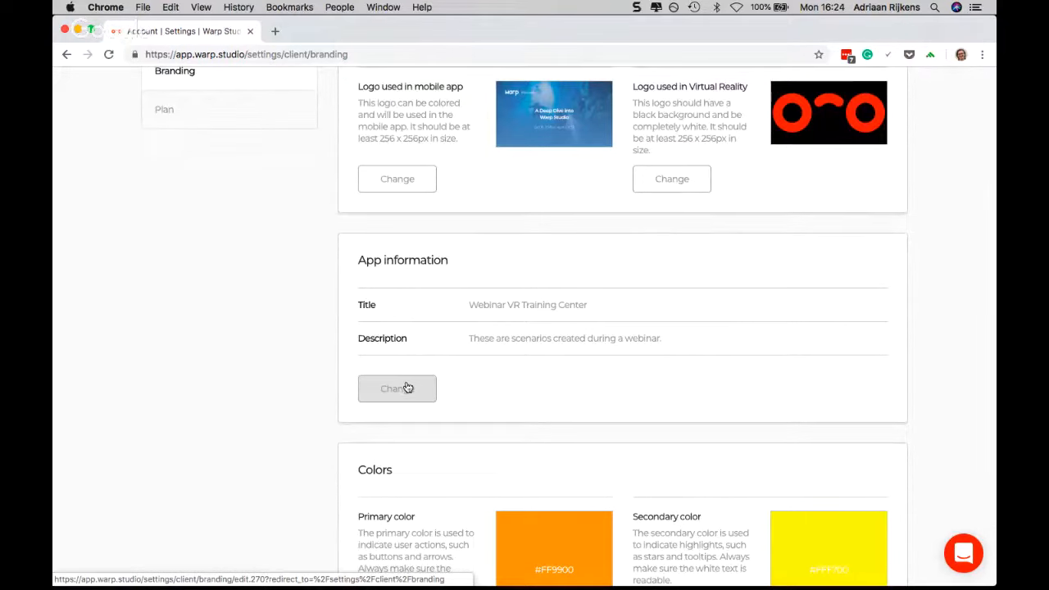
click(399, 387)
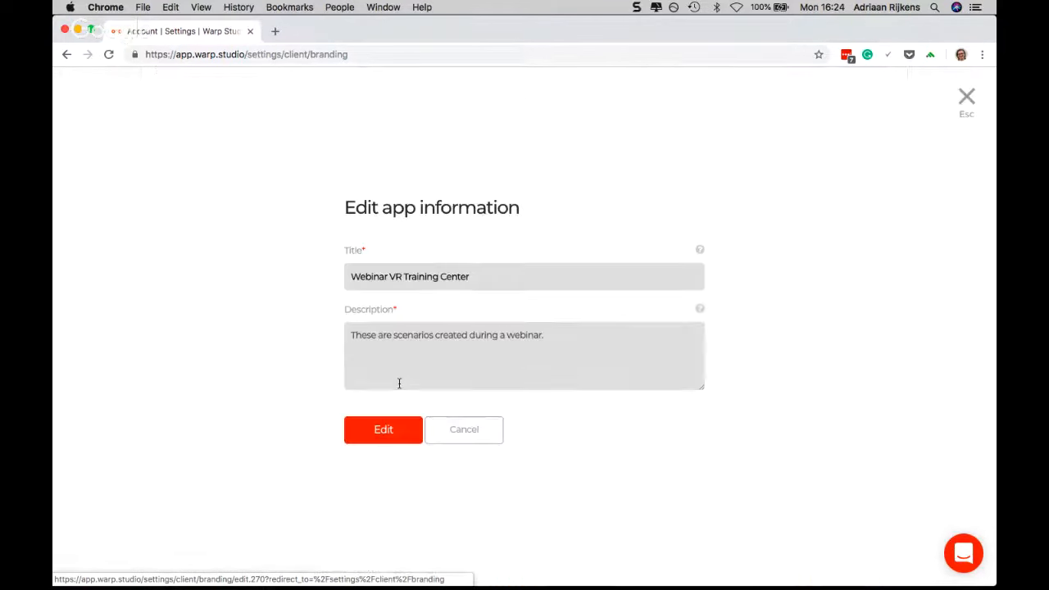
click(481, 276)
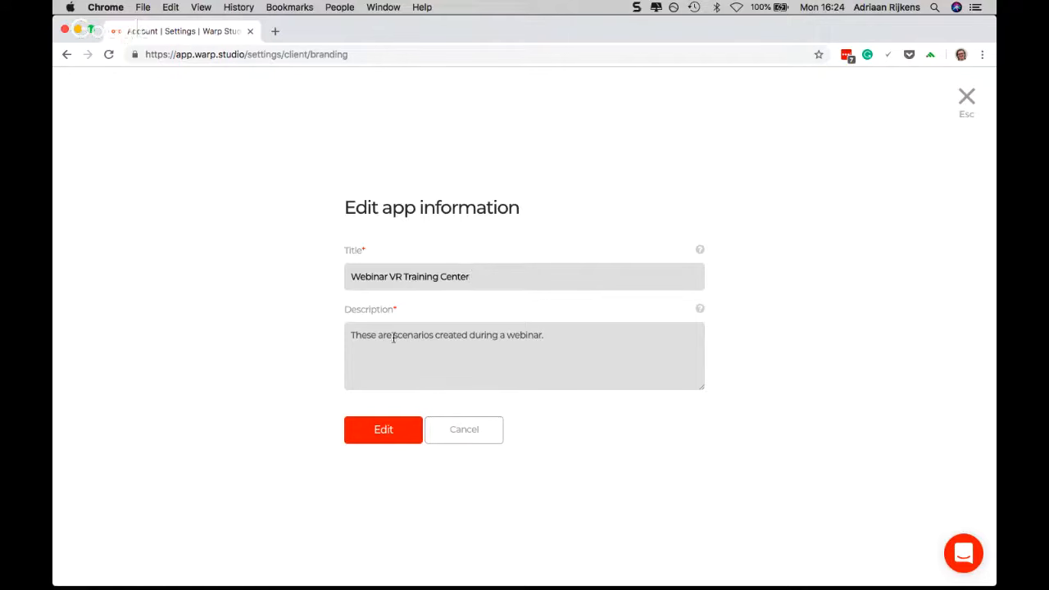
triple_click(476, 335)
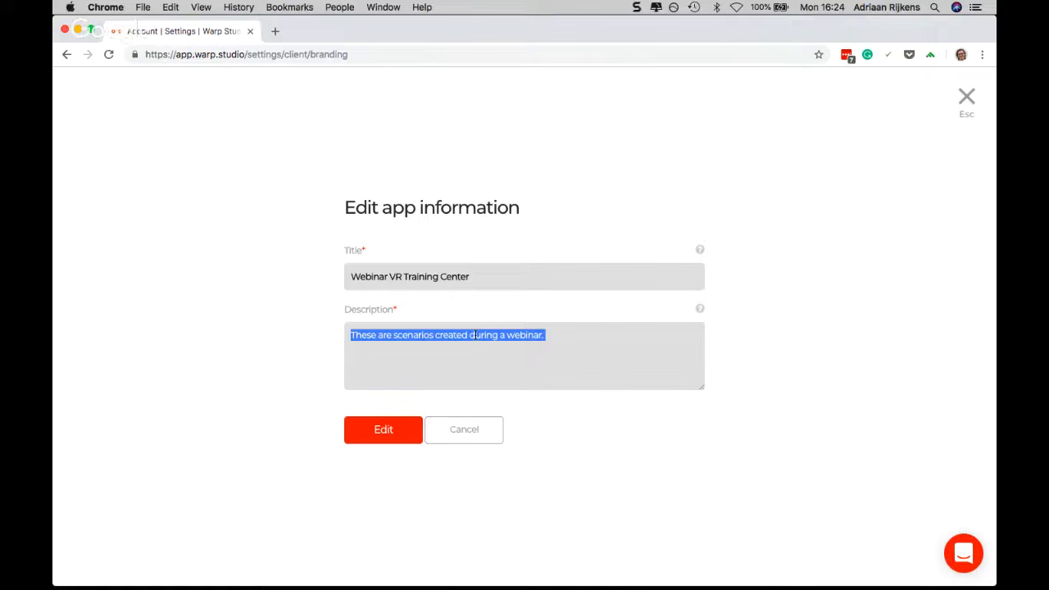
click(545, 335)
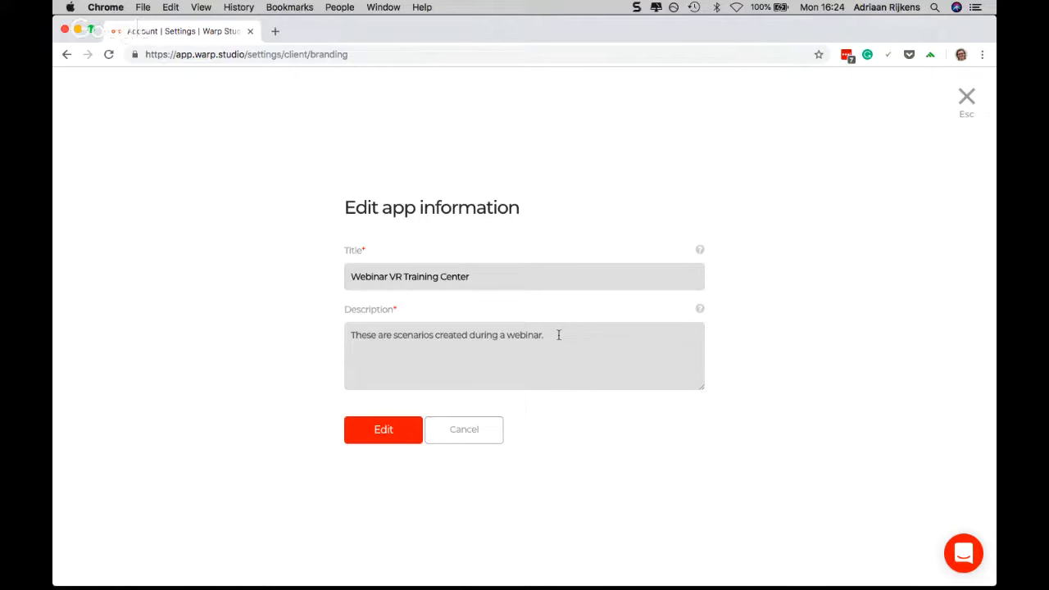
click(468, 429)
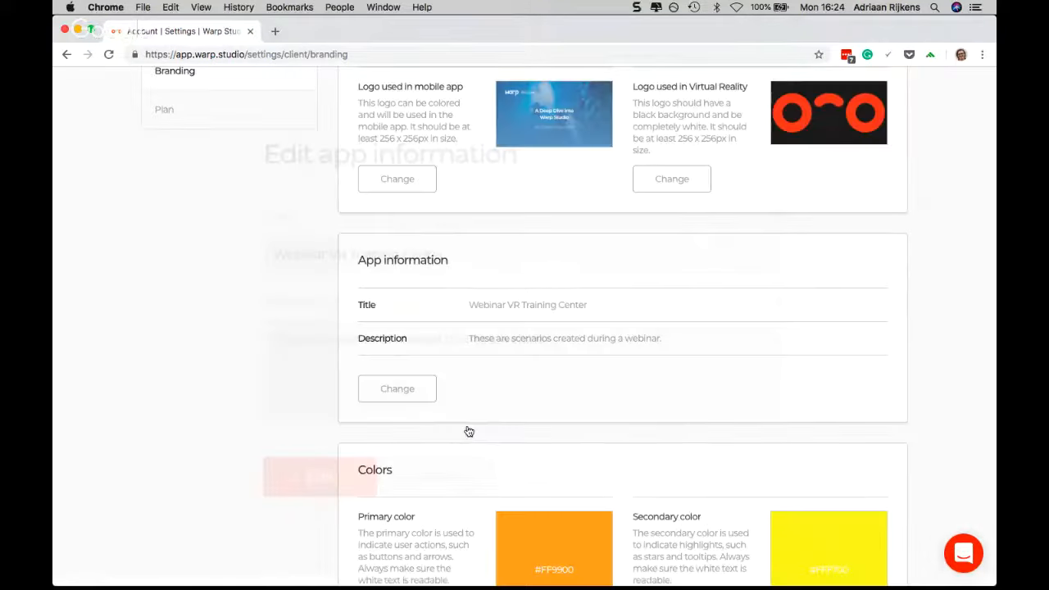
Set the branding's primary color to red #FF0000 and save it
scroll(570, 359, down, 1)
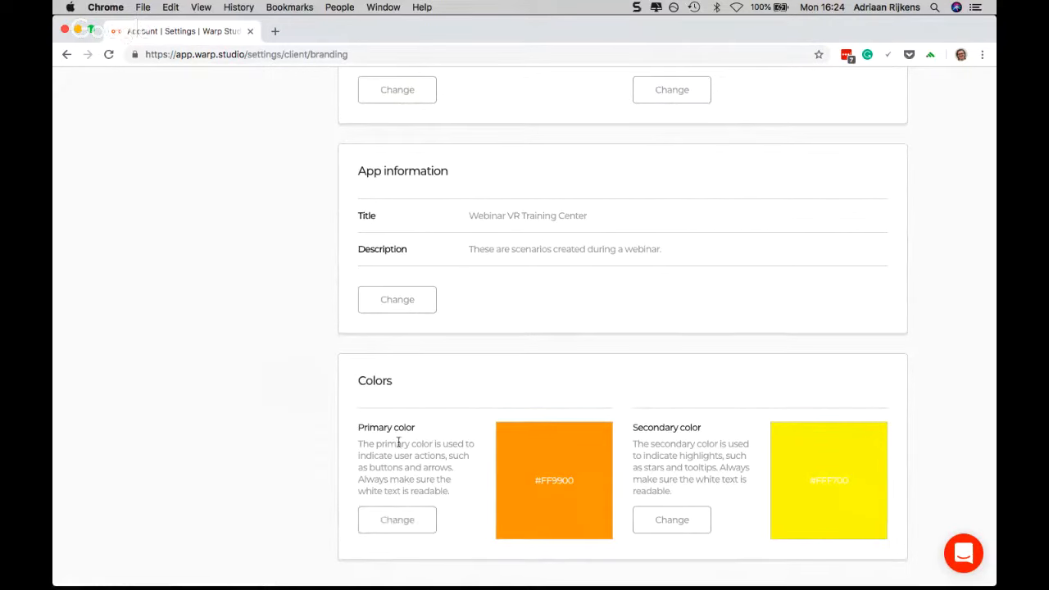
click(402, 518)
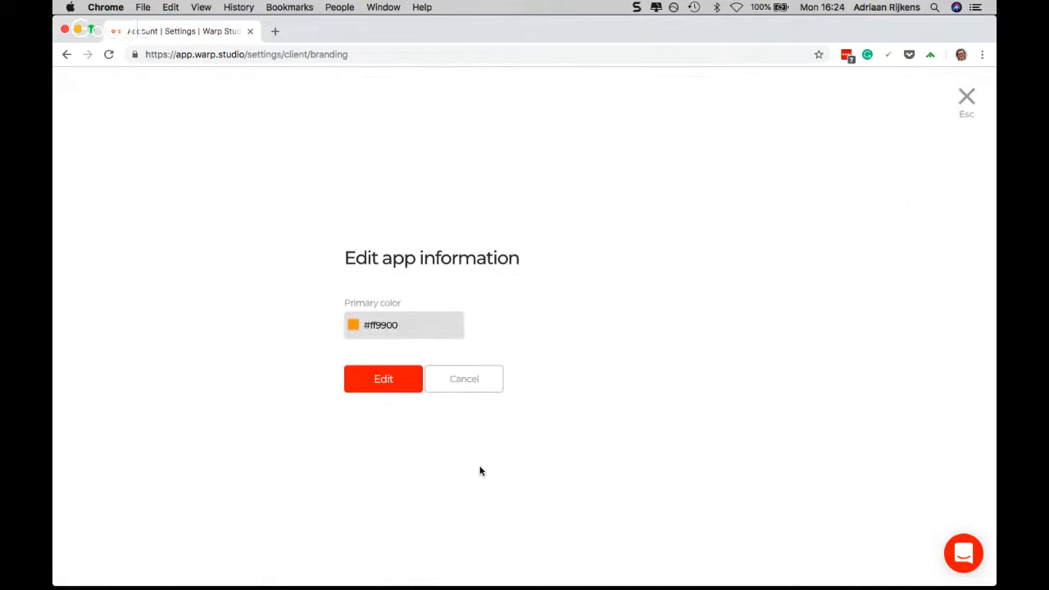
click(399, 322)
drag(455, 230, 444, 212)
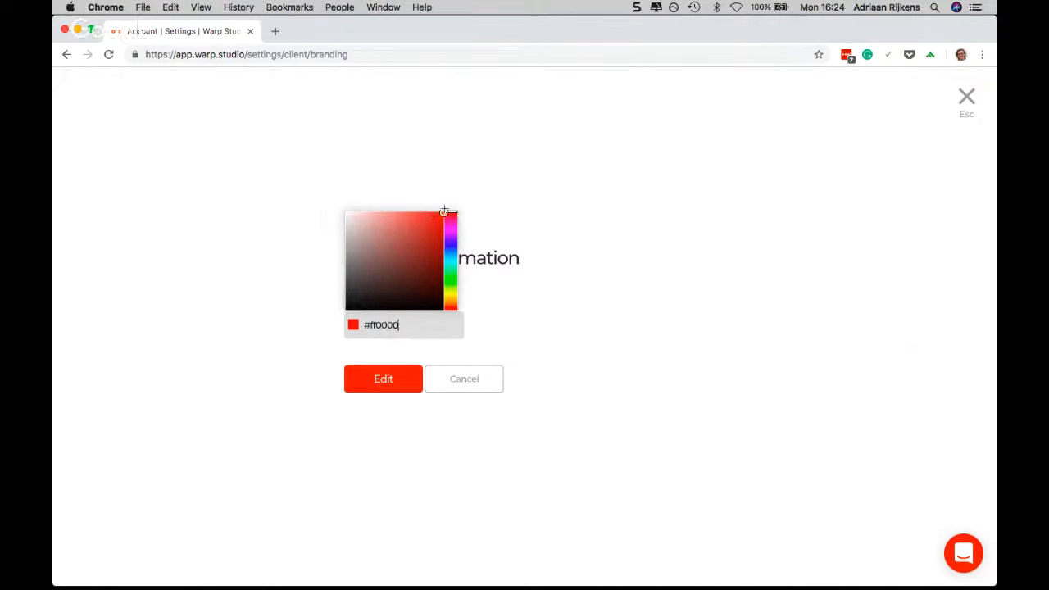
triple_click(395, 326)
double_click(387, 326)
click(388, 379)
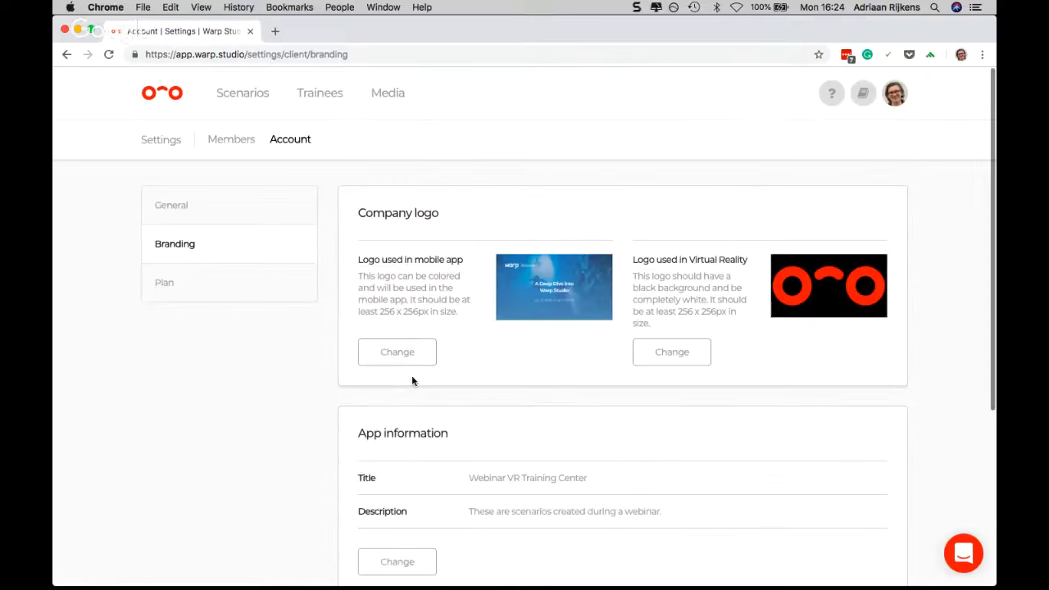
Set the branding's secondary color to turquoise #00FFD9 and save it
scroll(459, 376, down, 3)
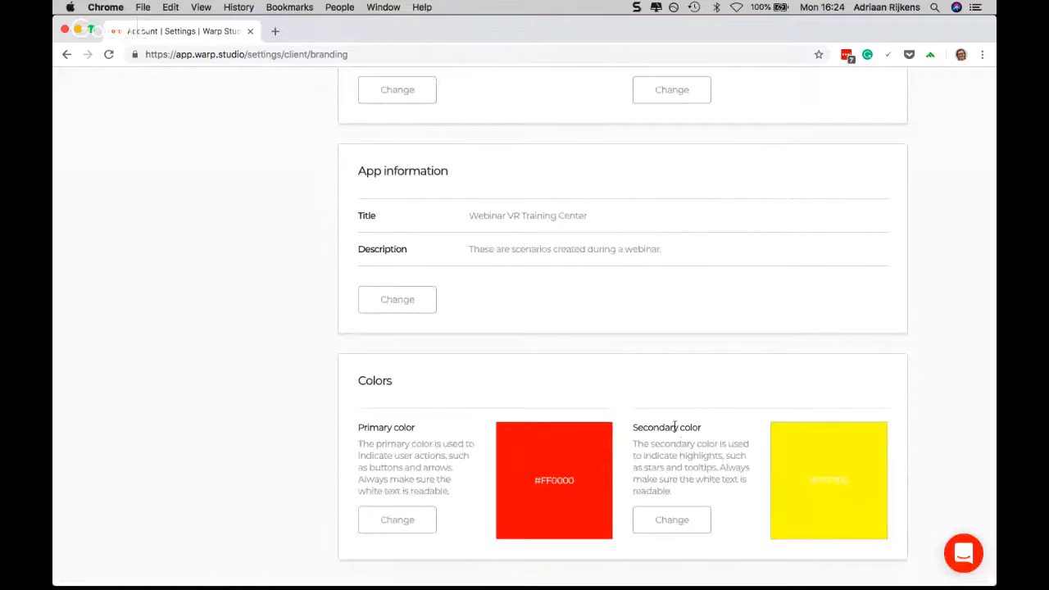
click(658, 523)
click(399, 327)
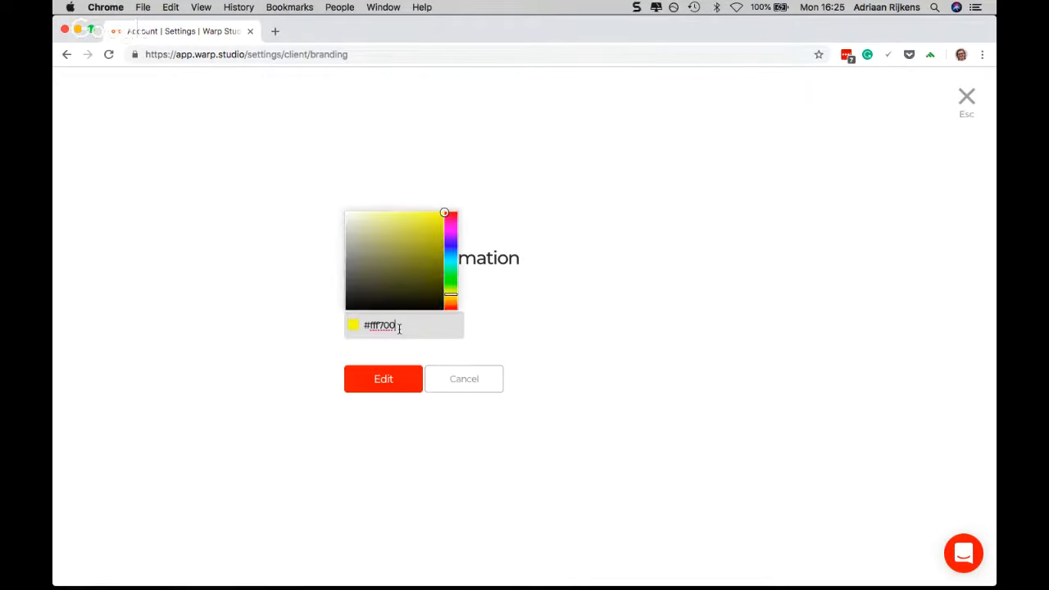
drag(450, 253, 450, 263)
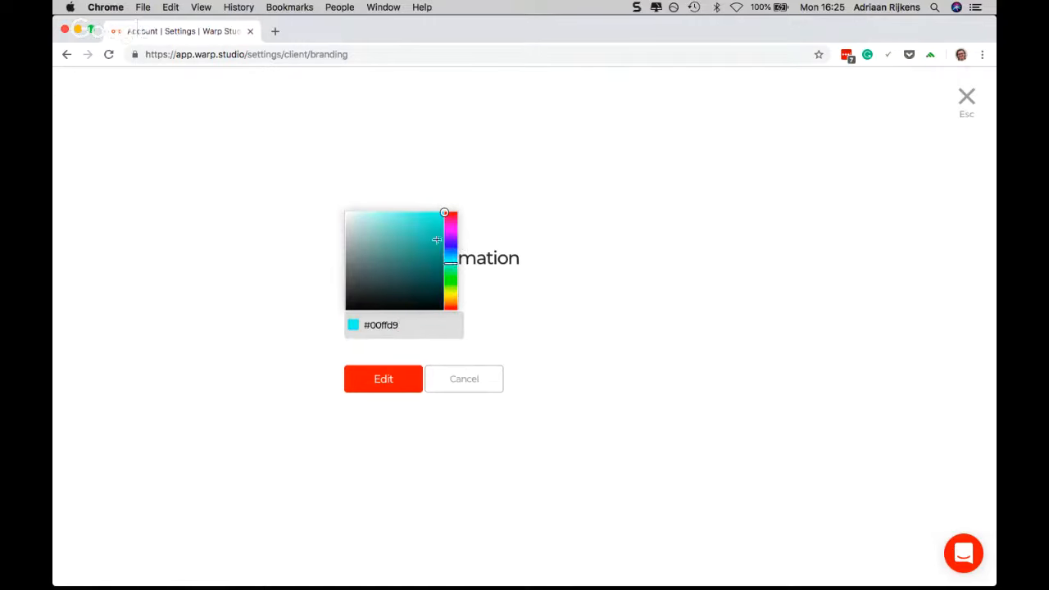
click(382, 387)
scroll(585, 382, down, 3)
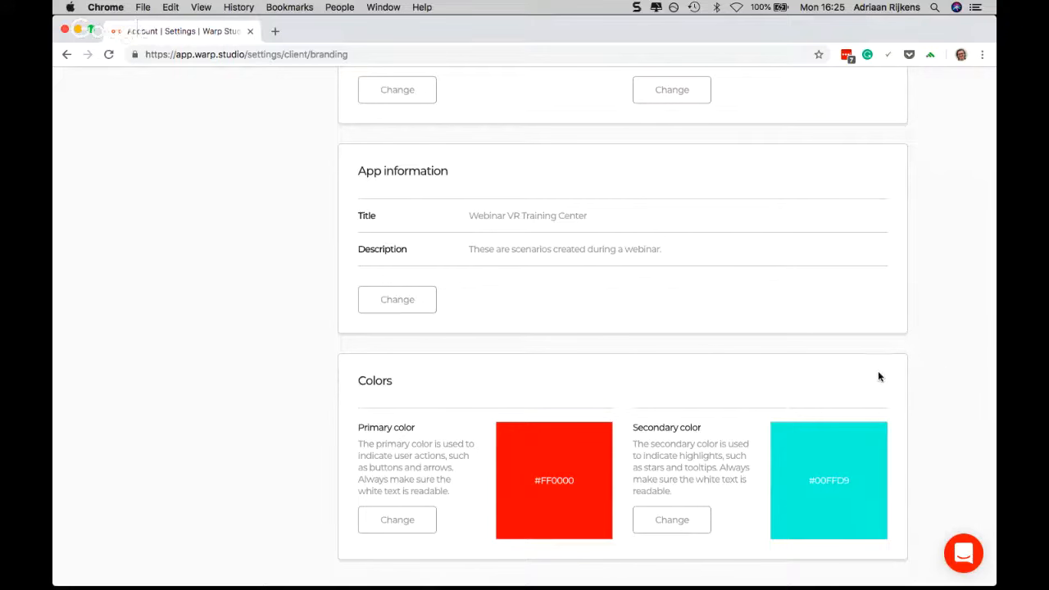
Switch the signed-in account from the Webinar organisation to the other listed client organisation
scroll(938, 371, up, 10)
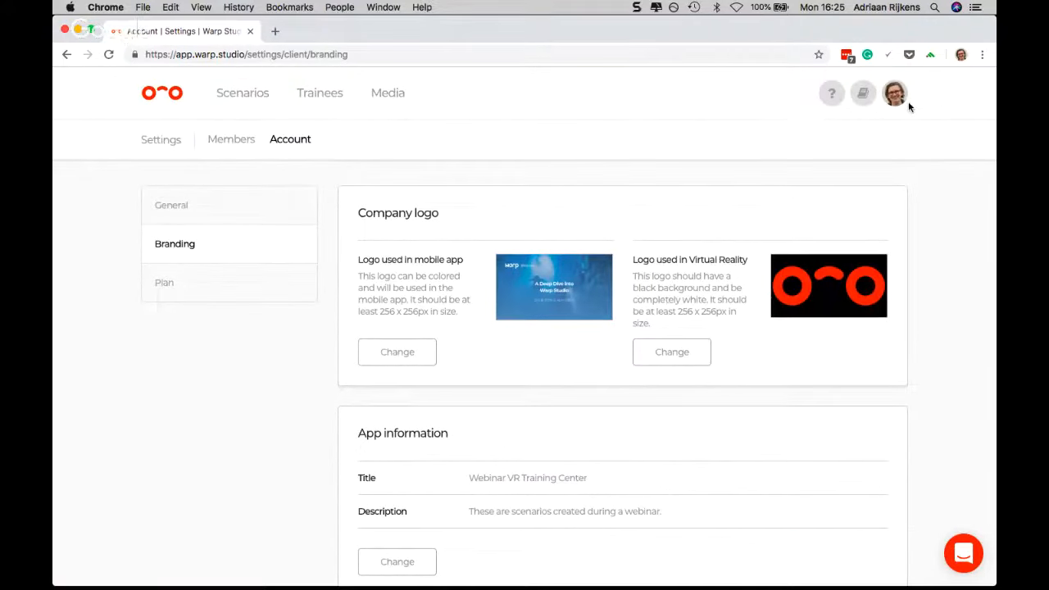
click(902, 100)
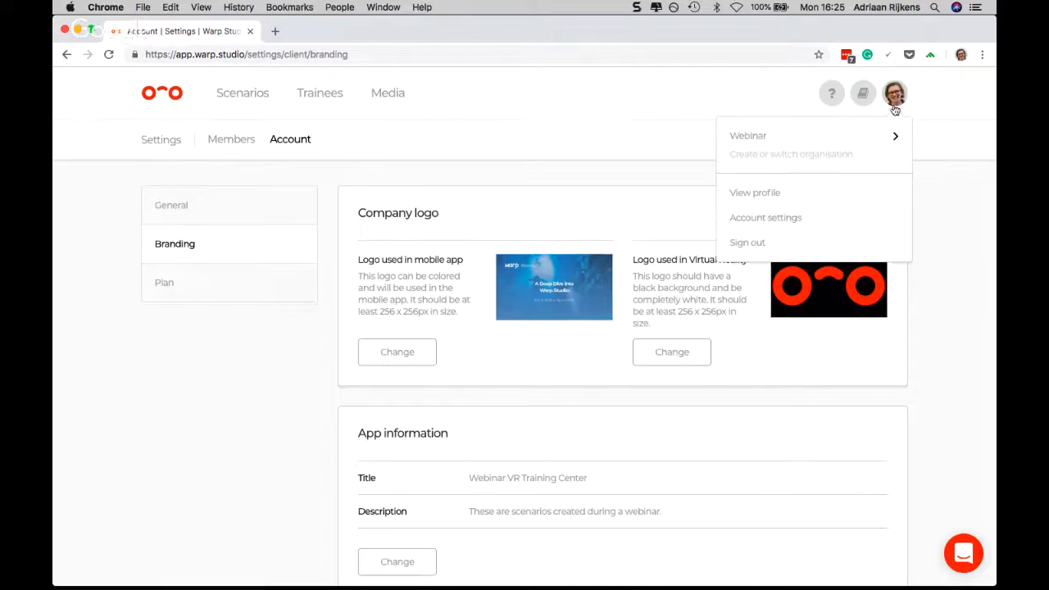
mouse_move(871, 138)
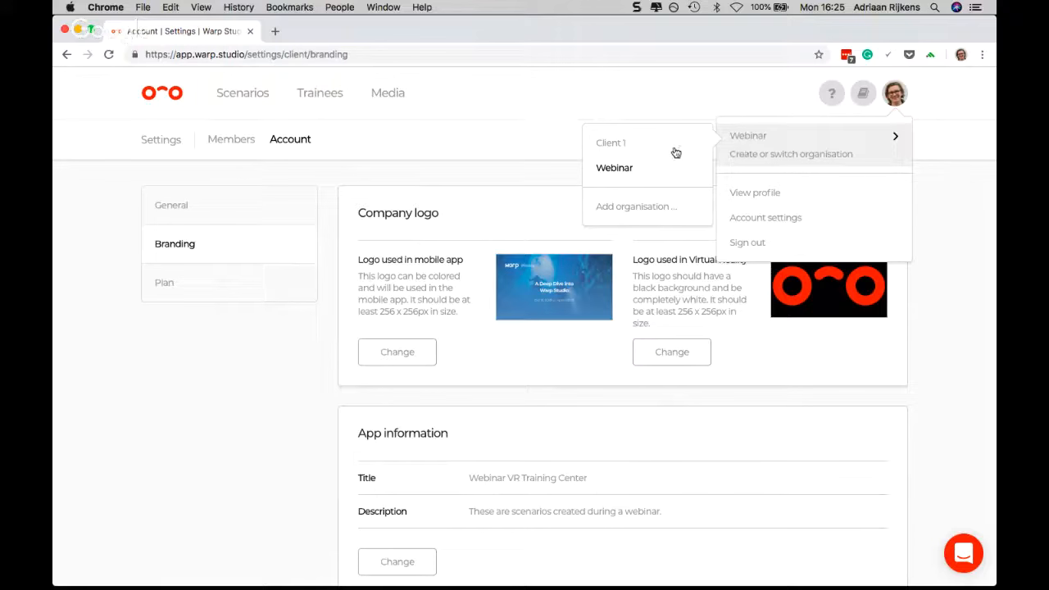
click(623, 141)
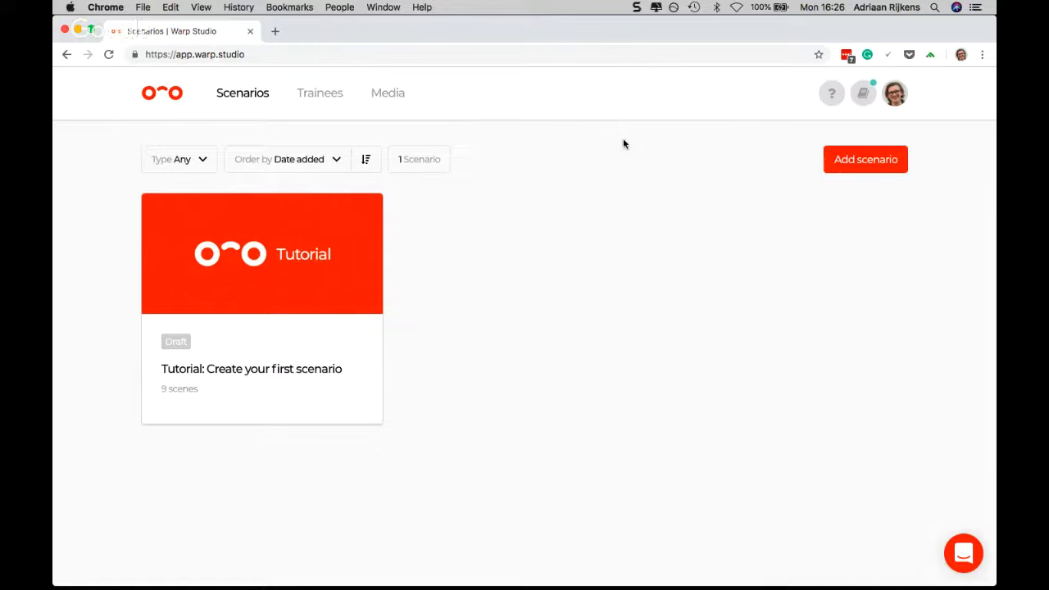
Add a new organisation with the company name Client 2
click(894, 92)
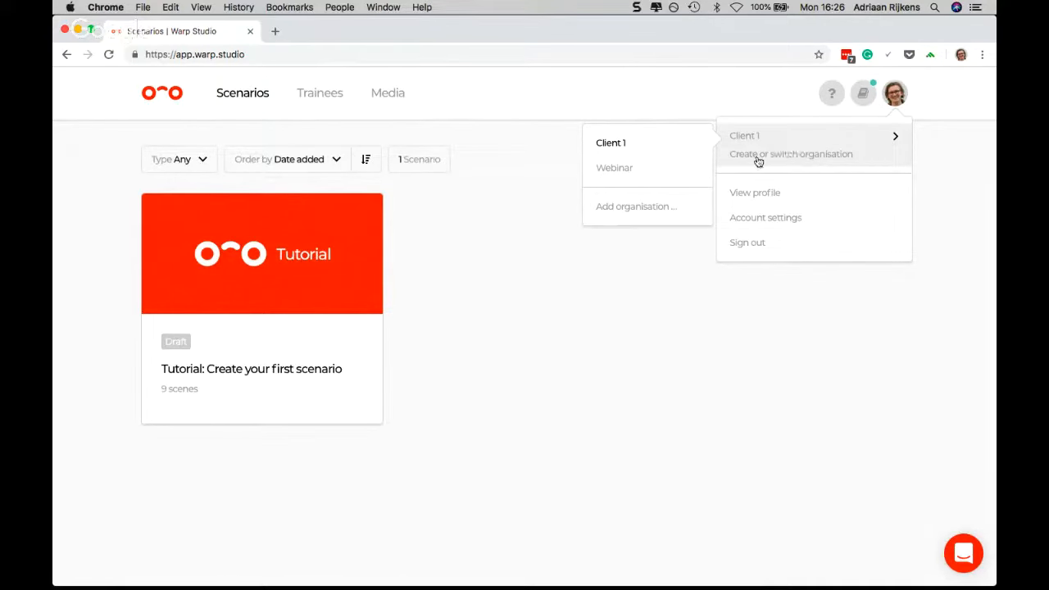
click(644, 206)
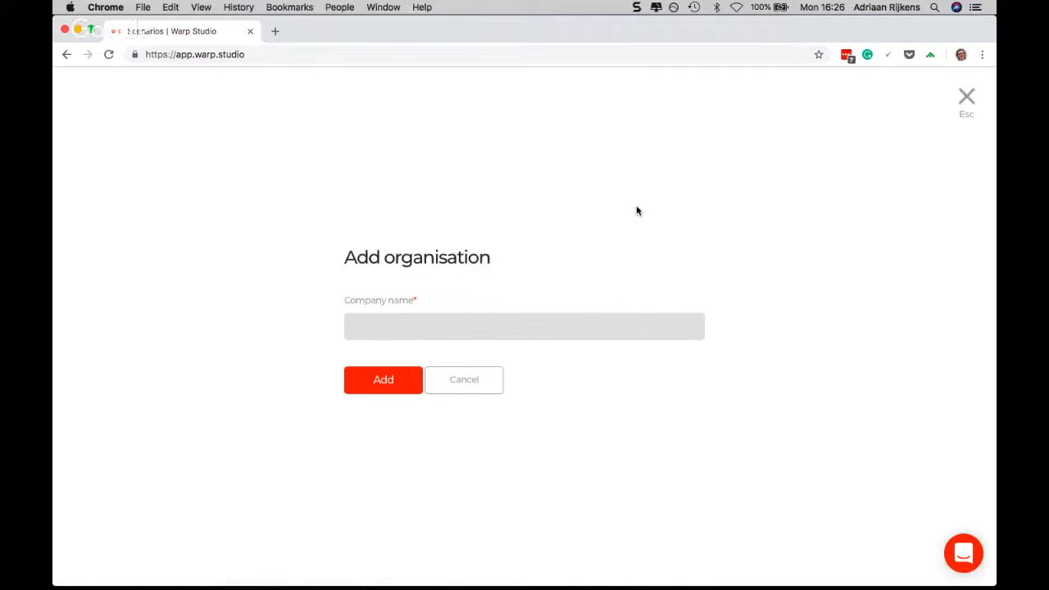
text(Cleitn)
text(ent 2)
click(390, 382)
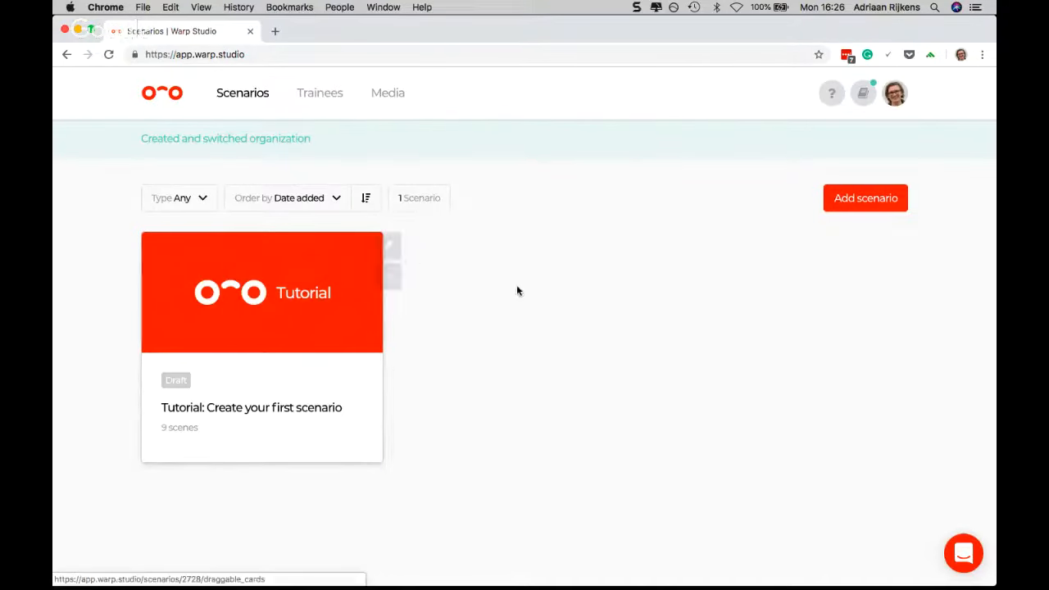
Check which organisation is active and which others the account can switch to, and close the list without switching
click(905, 99)
click(870, 135)
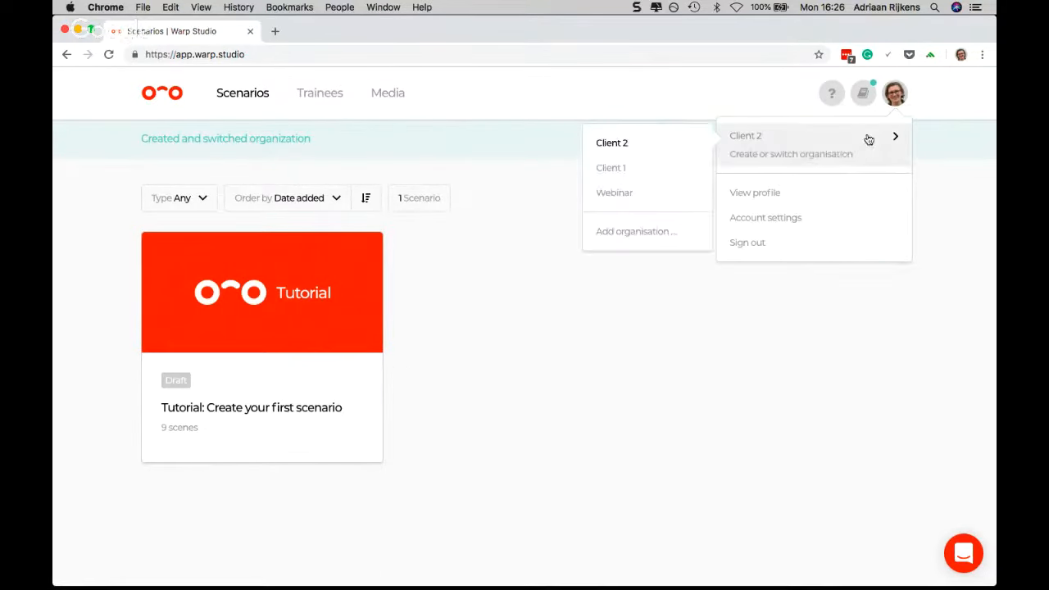
click(535, 281)
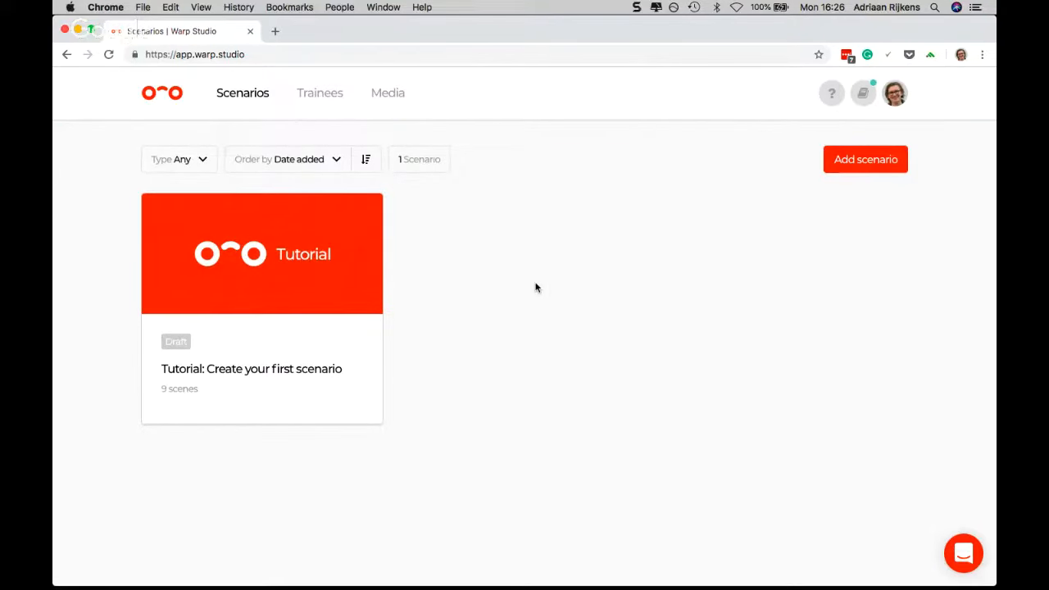
Uncover the Google Hangouts window behind the browser, switch to it and stop sharing the screen
mouse_move(480, 583)
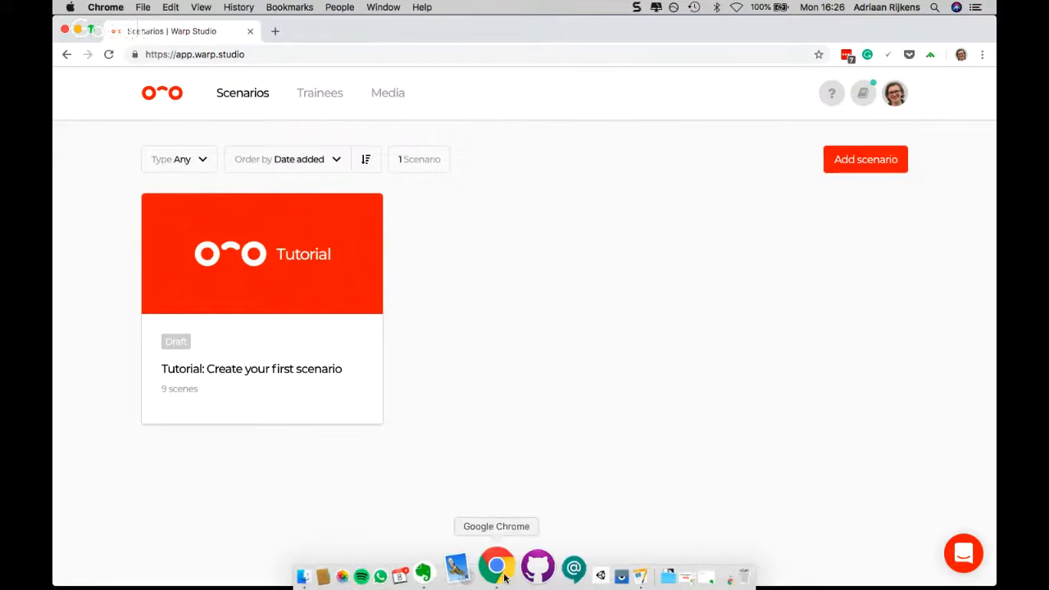
drag(440, 36, 440, 112)
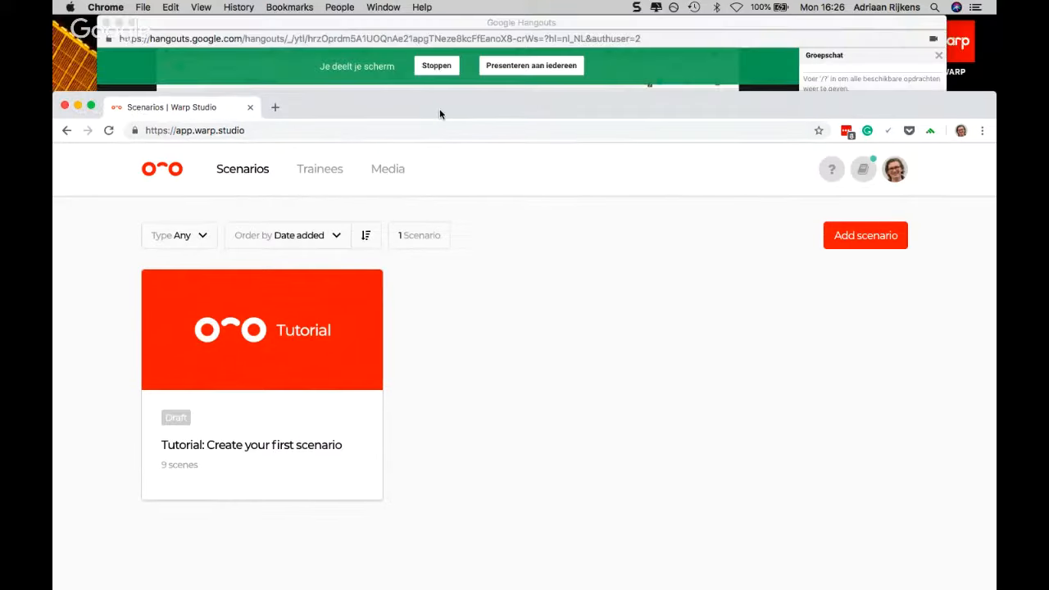
click(379, 88)
click(436, 65)
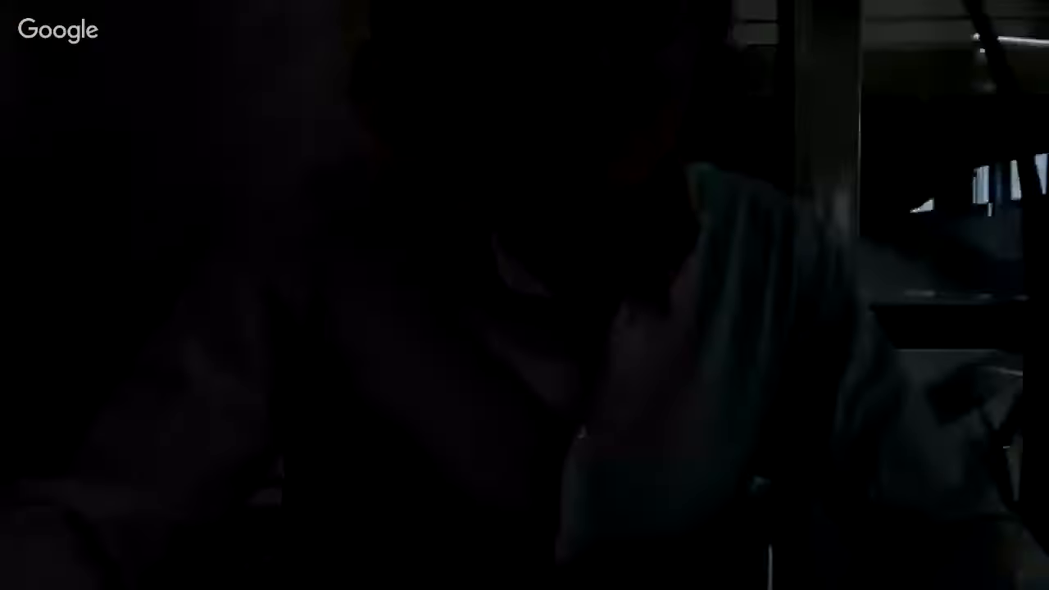